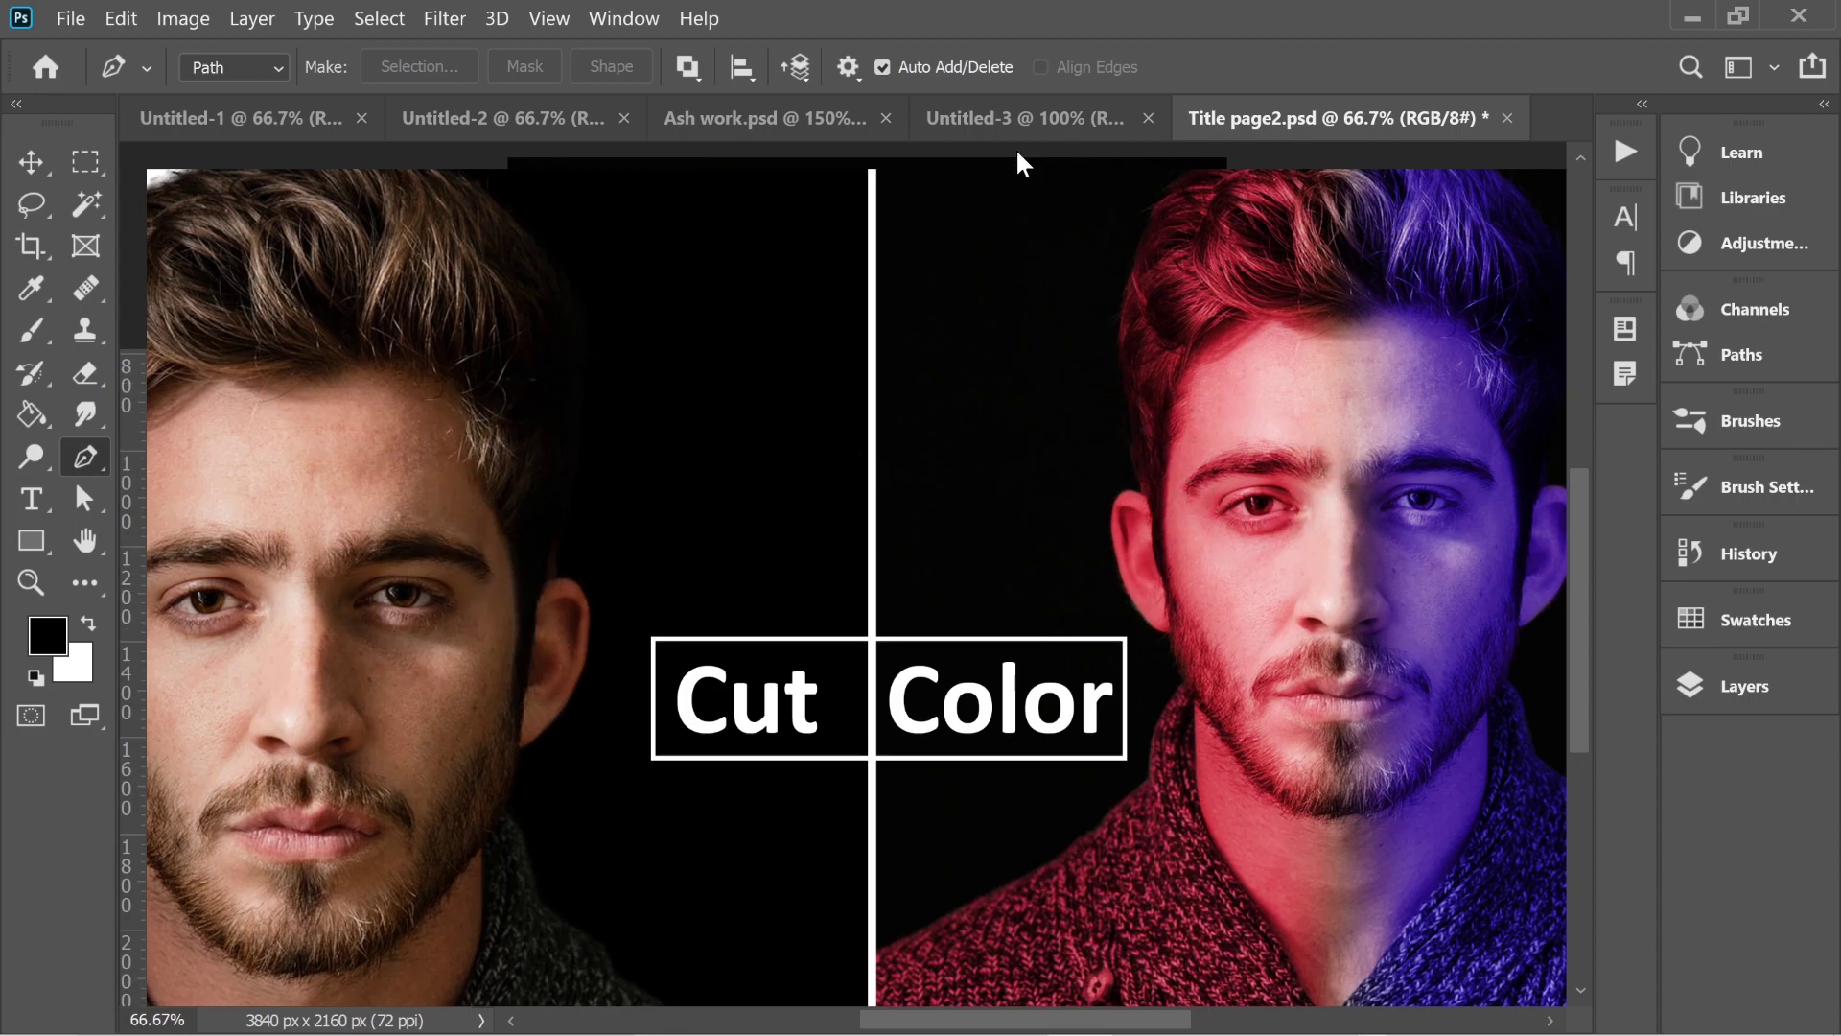
Switch to the Untitled-3 portrait and inspect the traced path around the hair and face.
left_click(1036, 118)
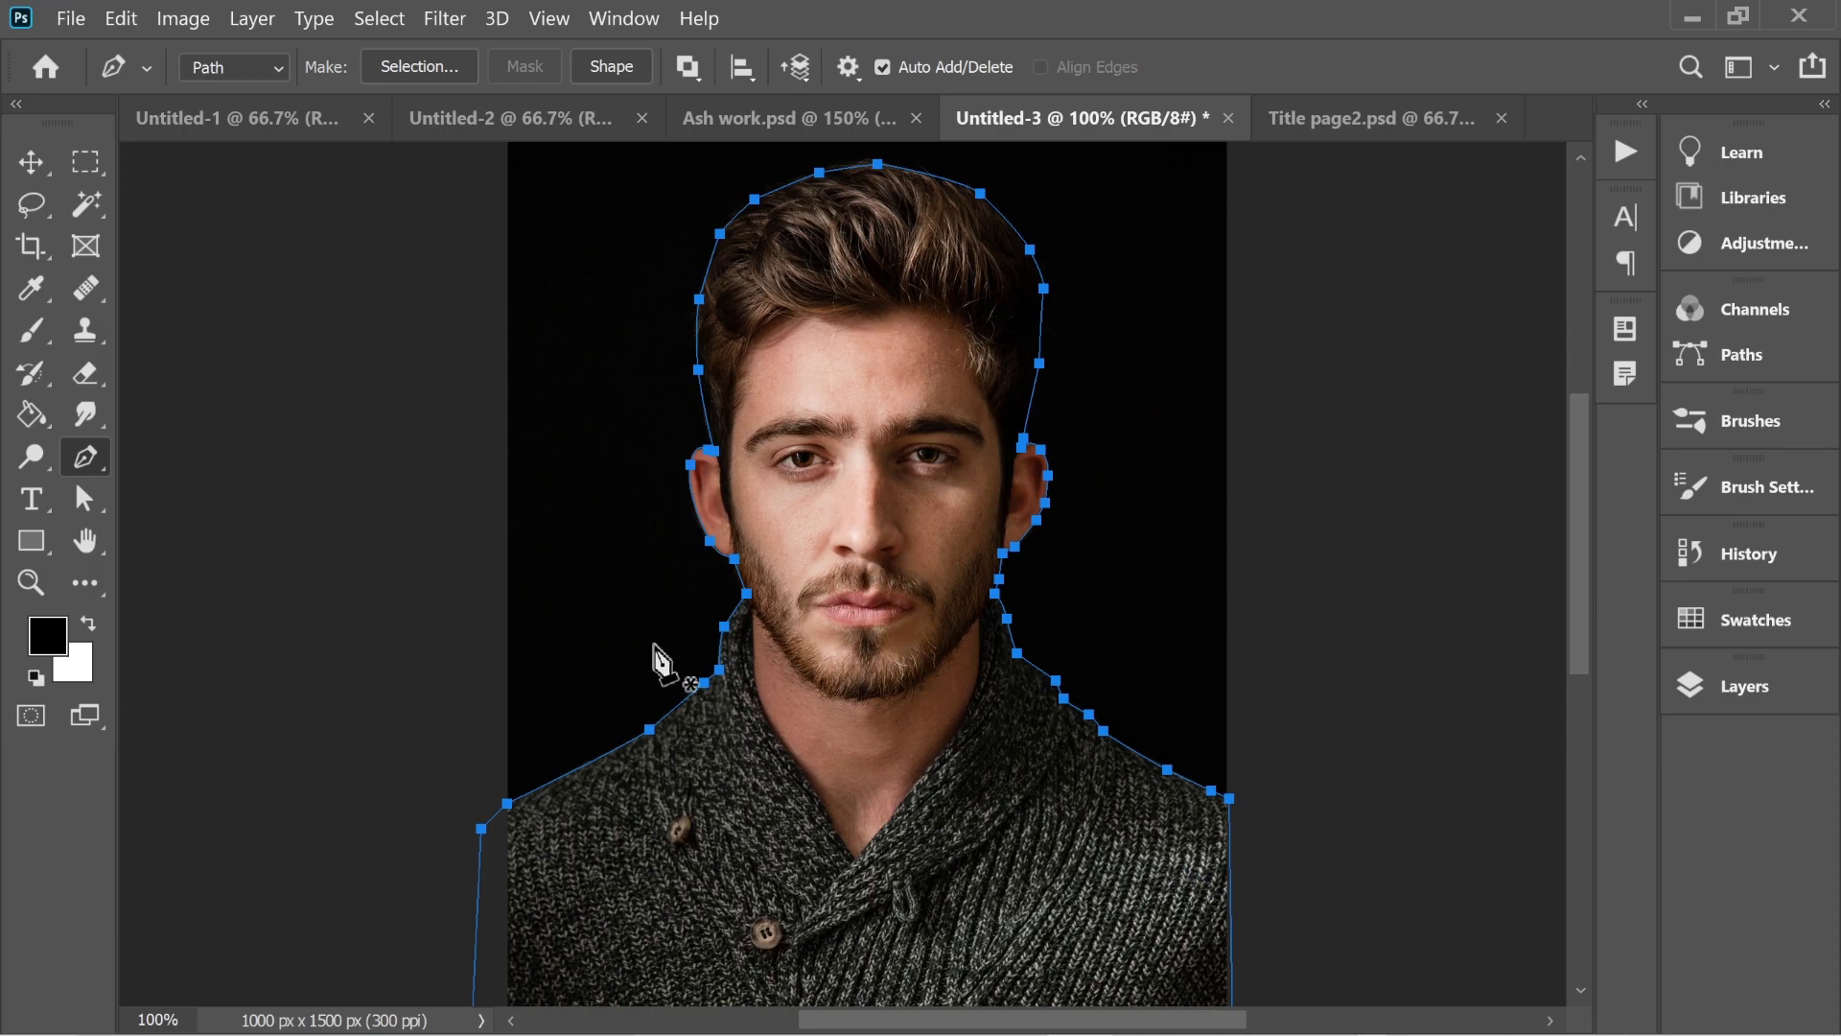
key("ctrl+plus")
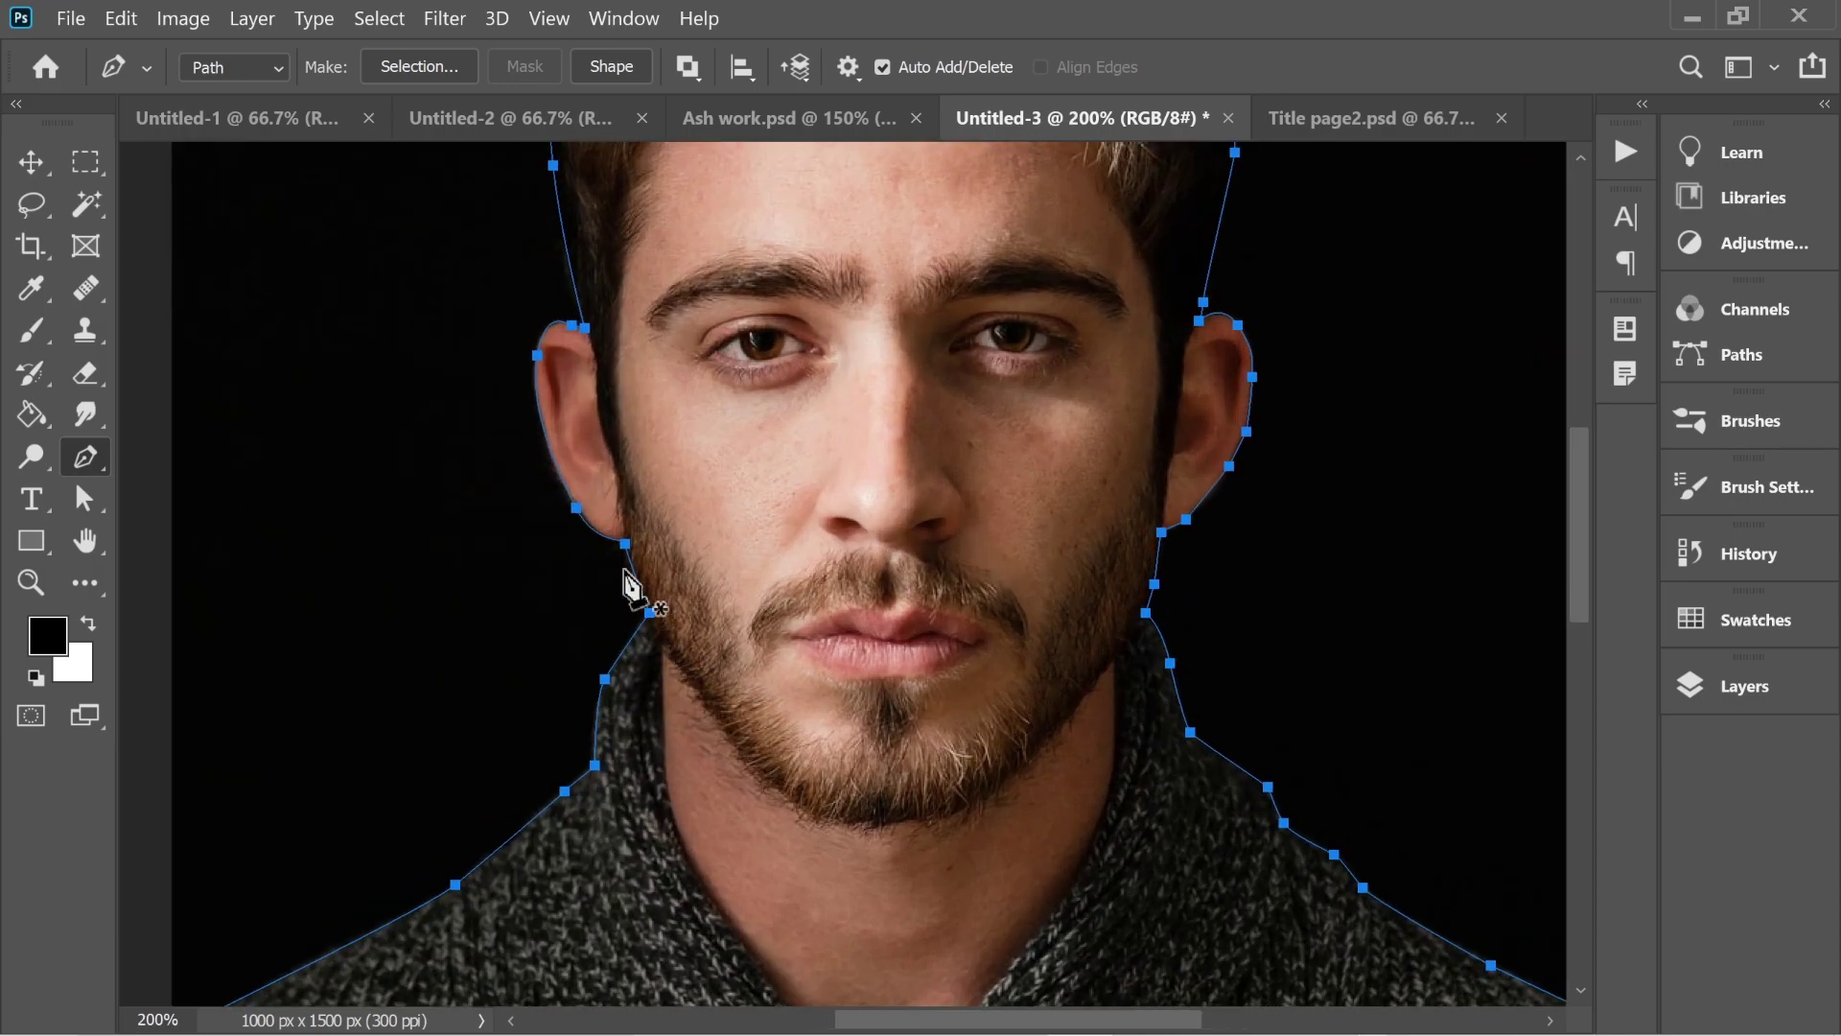
left_click_drag(803, 338, 793, 637)
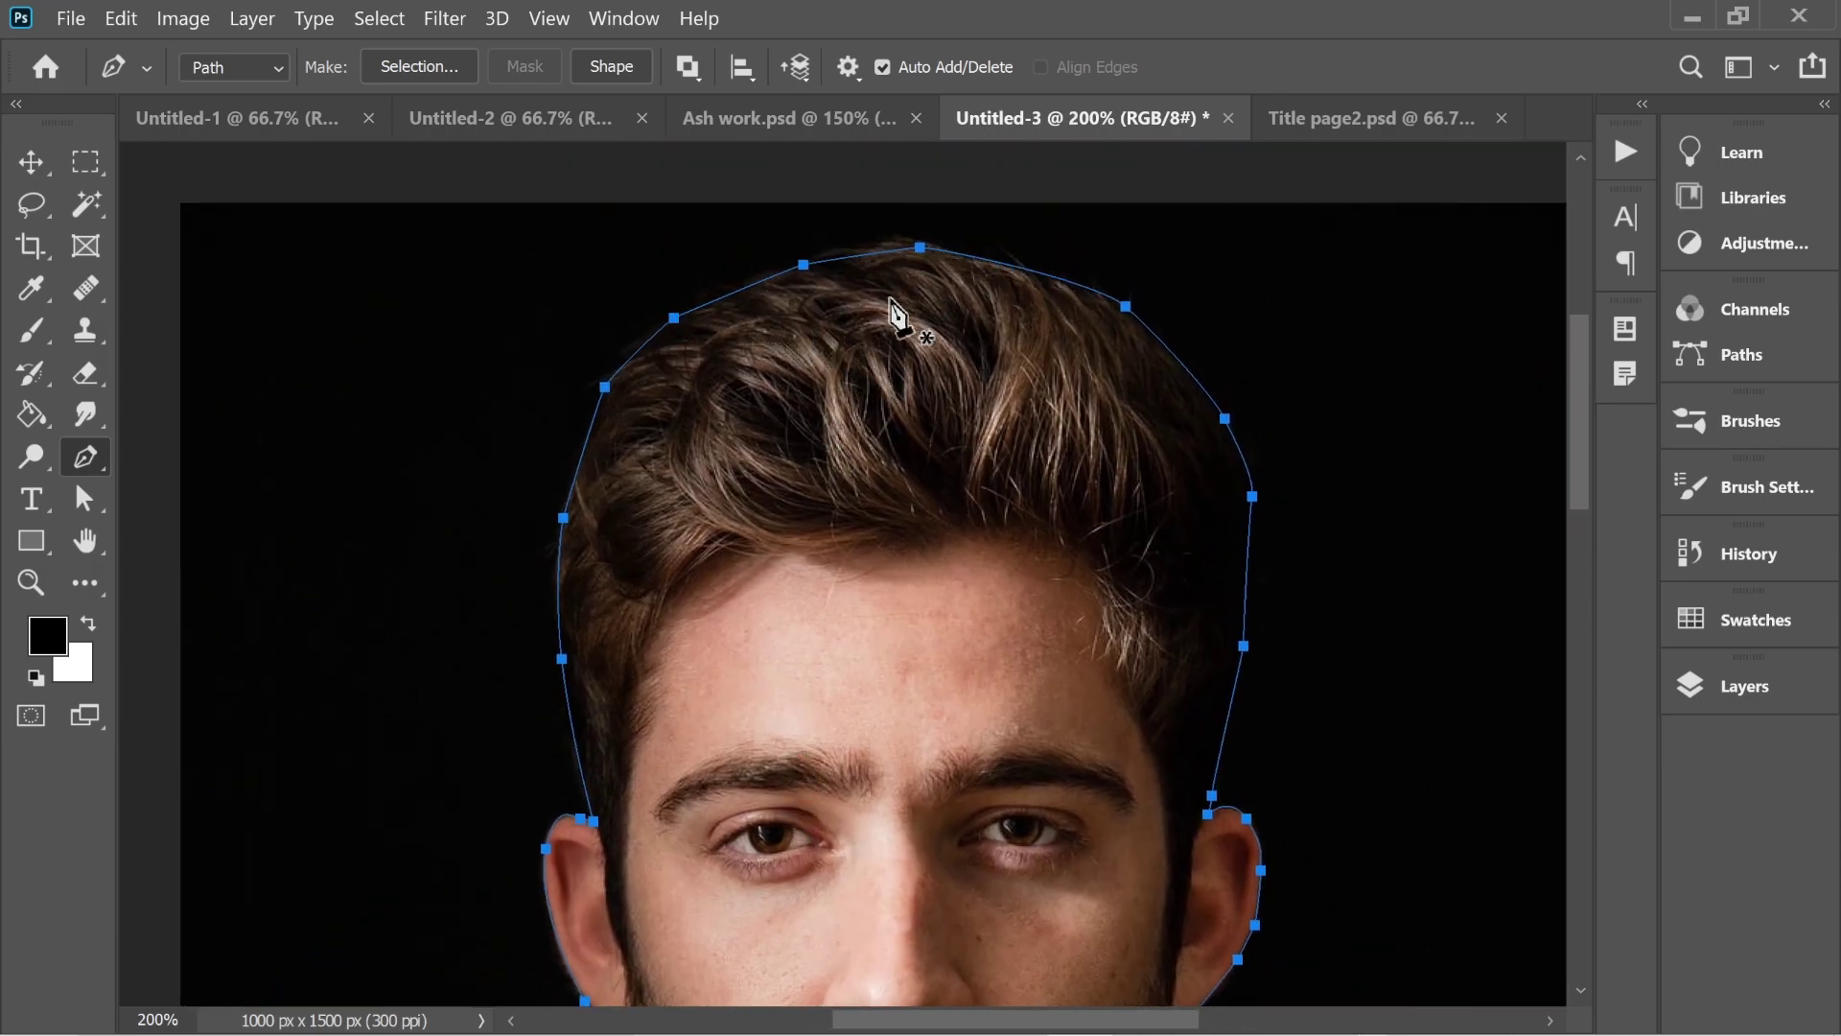
key("ctrl+minus")
left_click_drag(920, 493, 915, 443)
Convert the traced pen path into a selection.
right_click(883, 423)
left_click(993, 460)
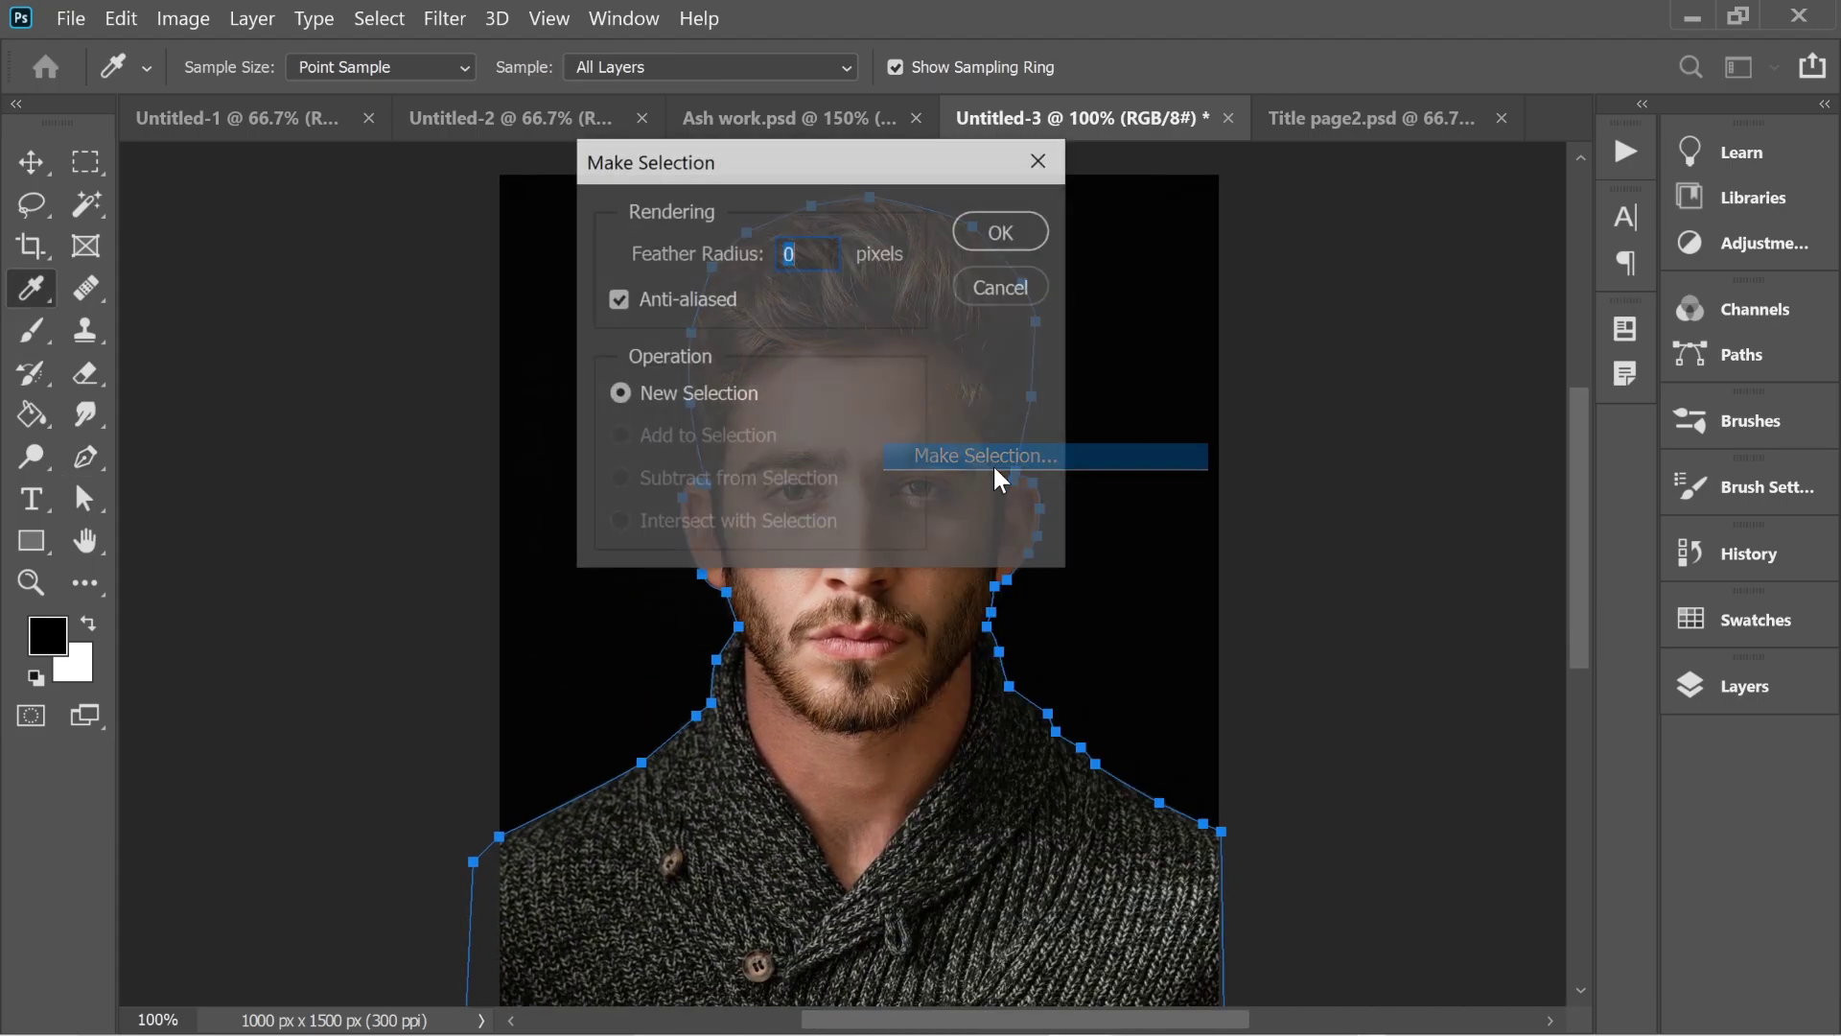
left_click(997, 228)
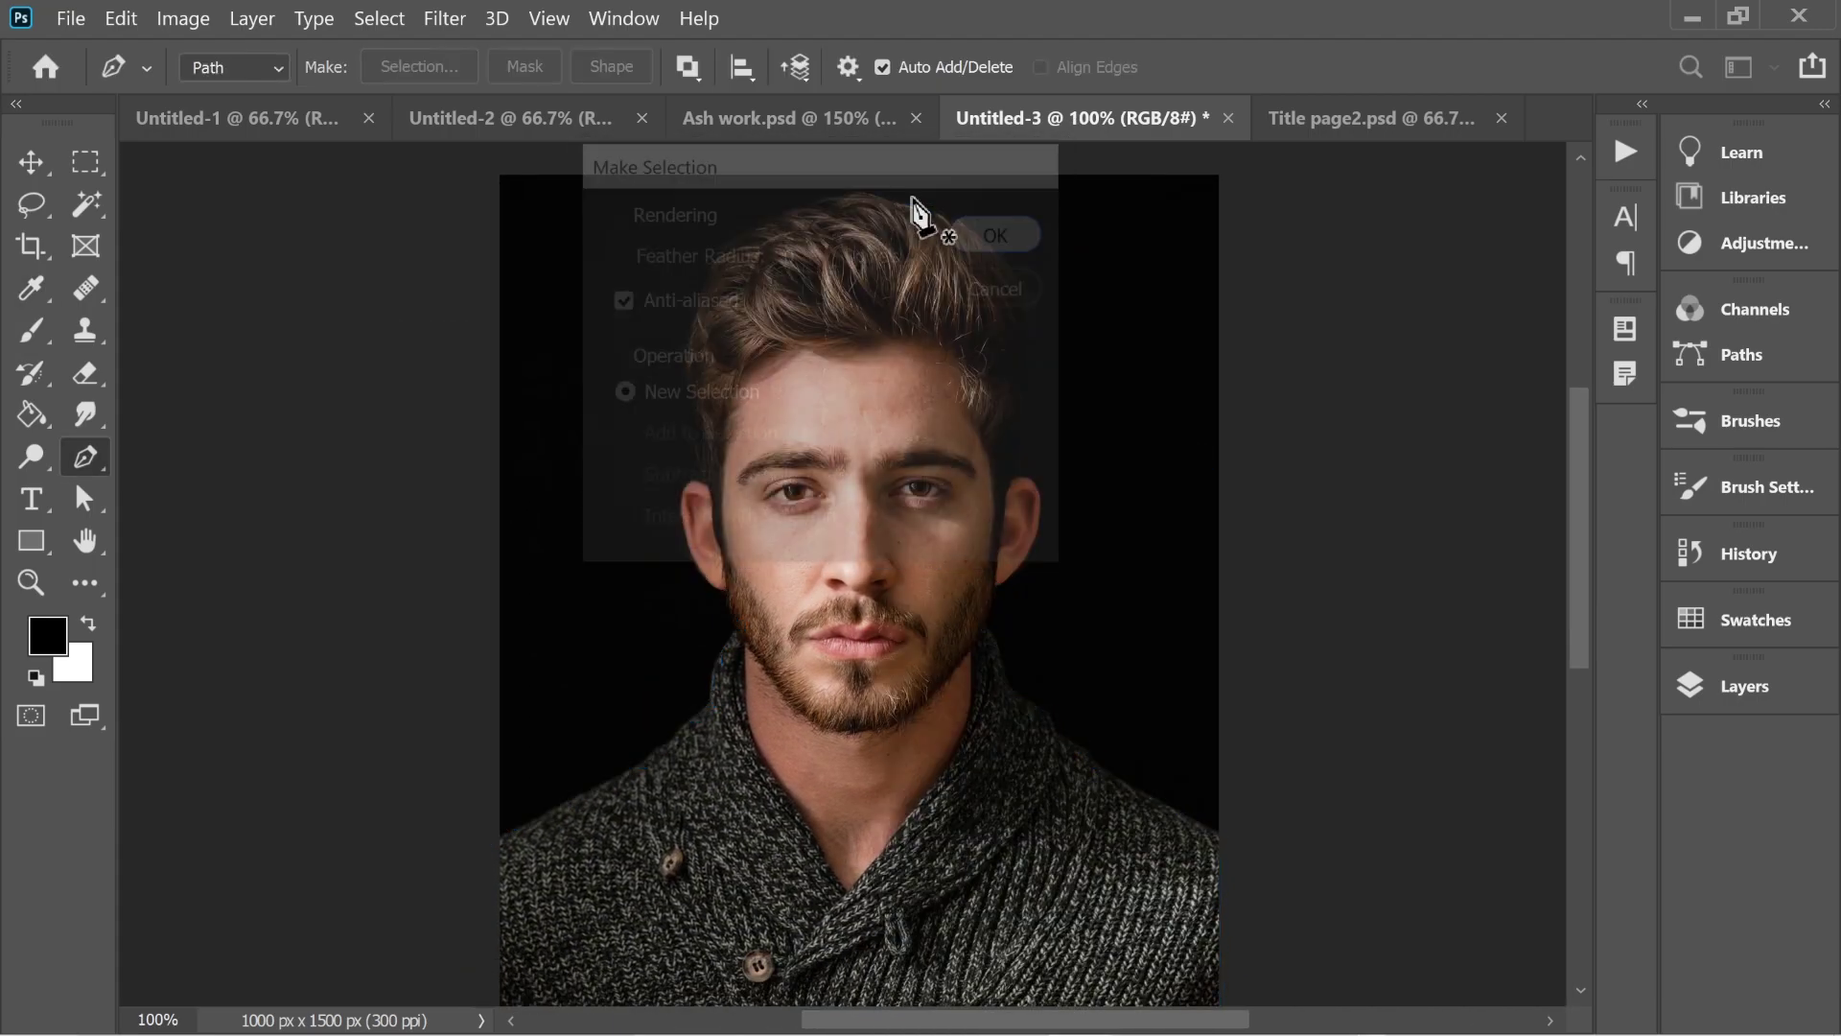
Make Layer 1 the active layer and open the selection in Select and Mask.
left_click(381, 19)
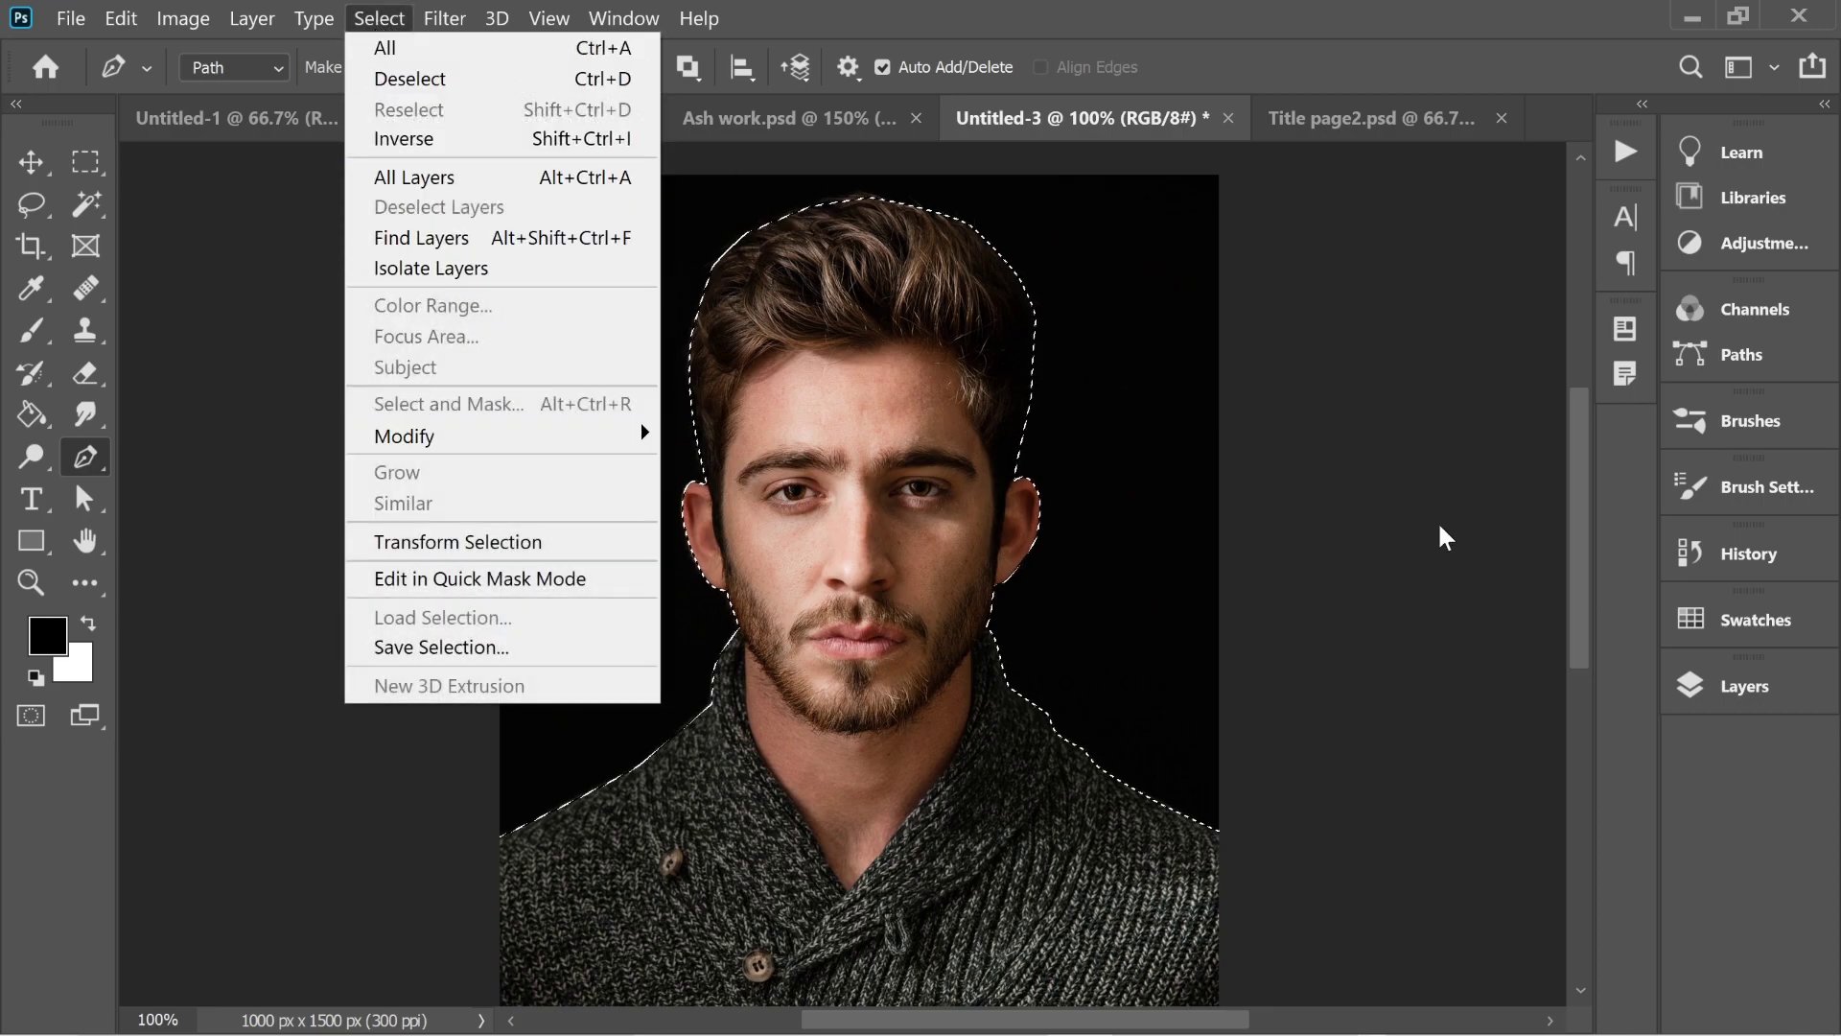
left_click(1736, 686)
left_click(1418, 554)
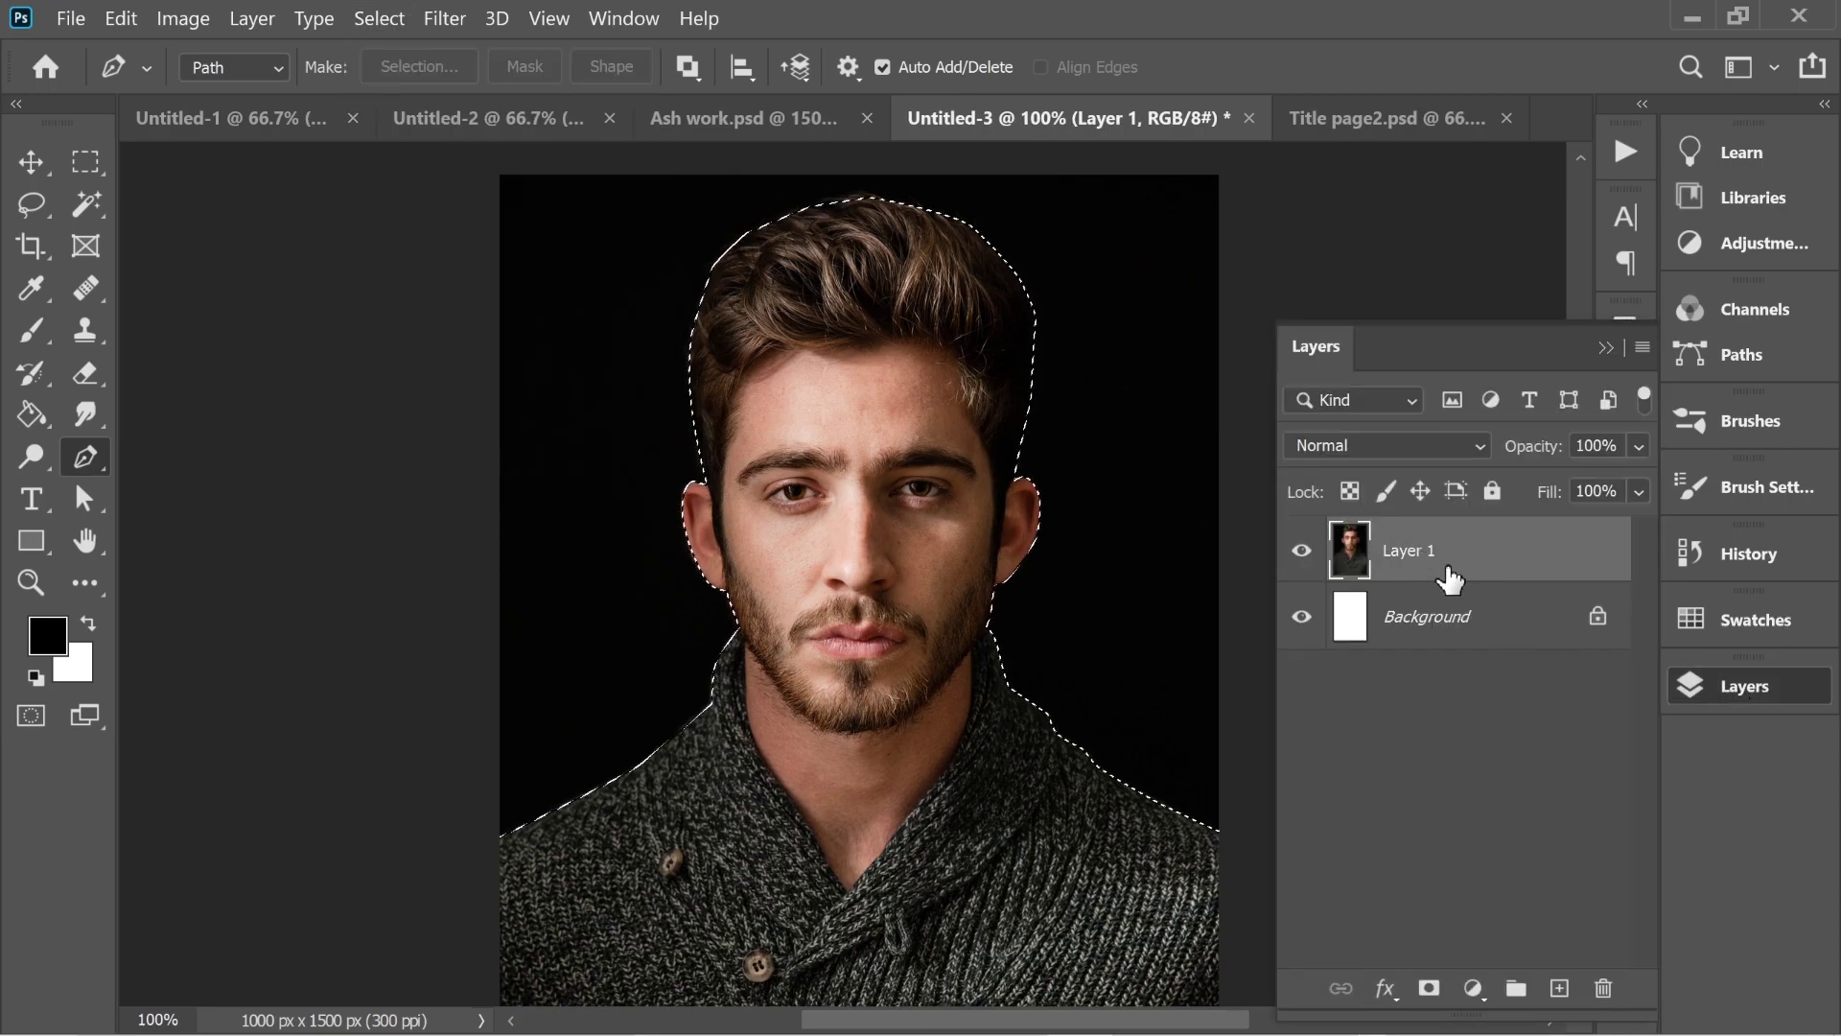
left_click(376, 15)
left_click(412, 406)
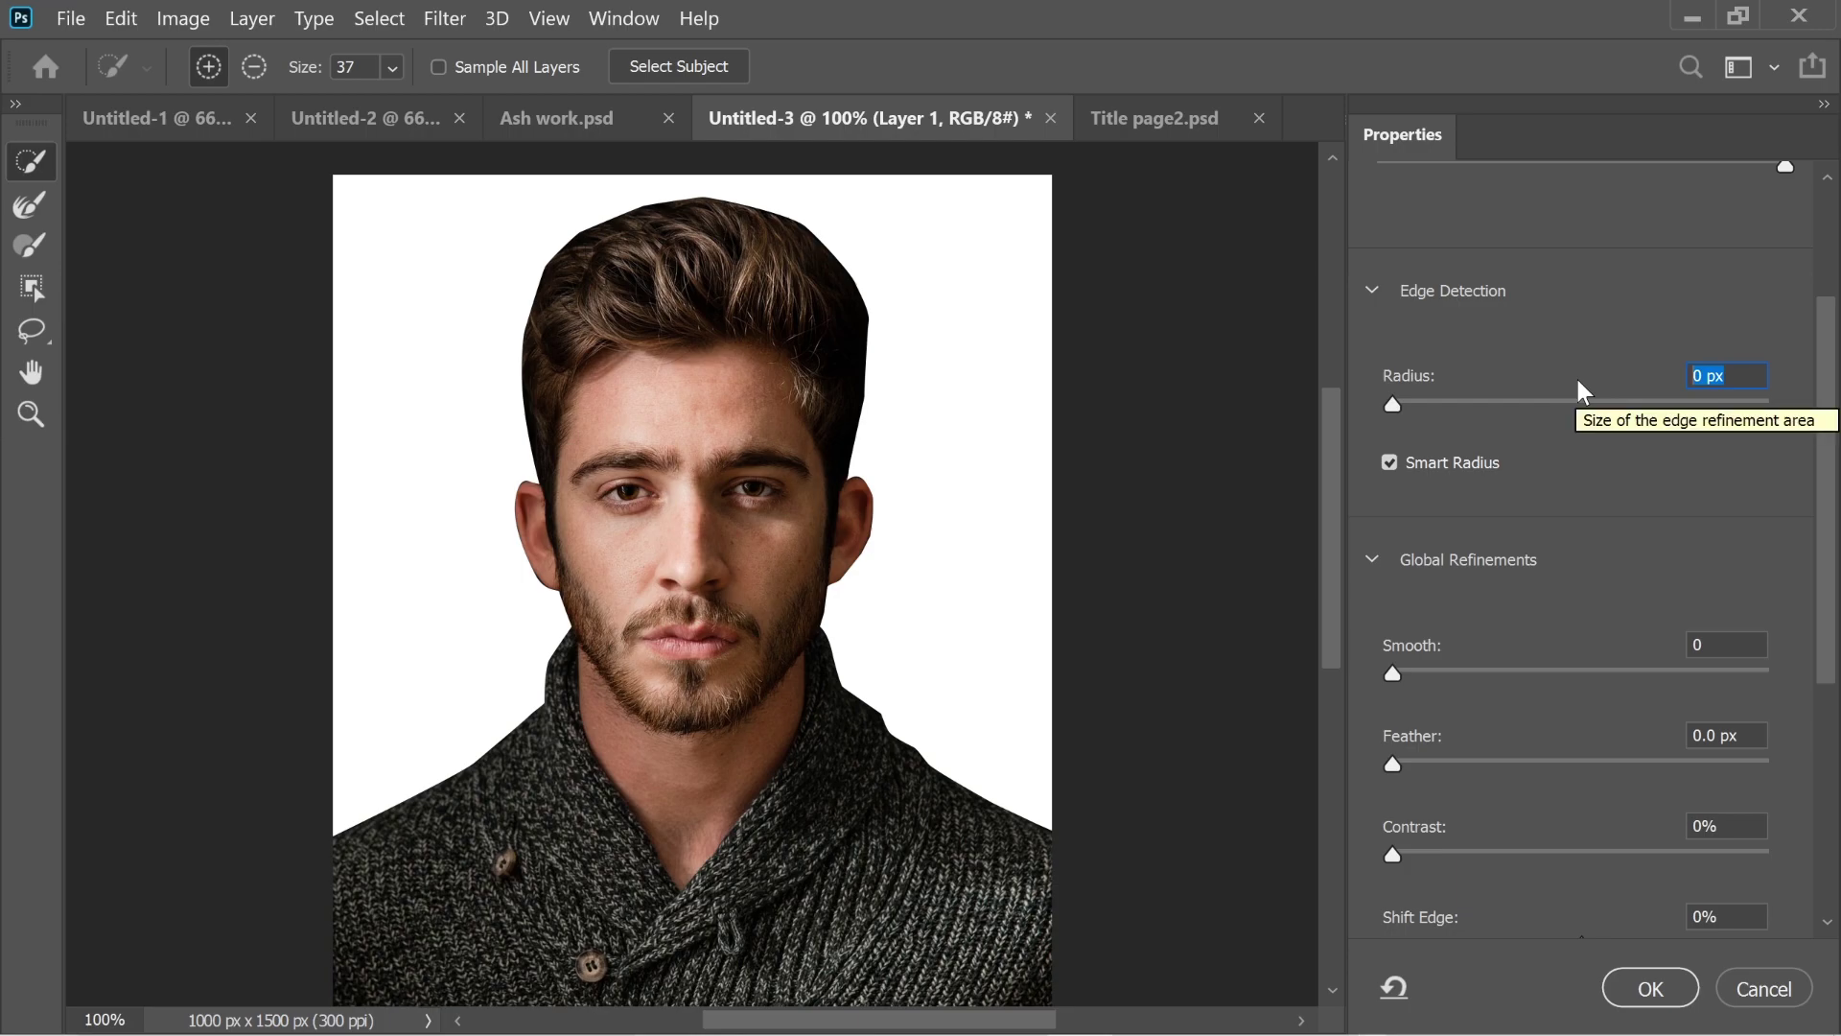
Set the Edge Detection Radius to 10 px.
type("9")
key("BackSpace")
type("10")
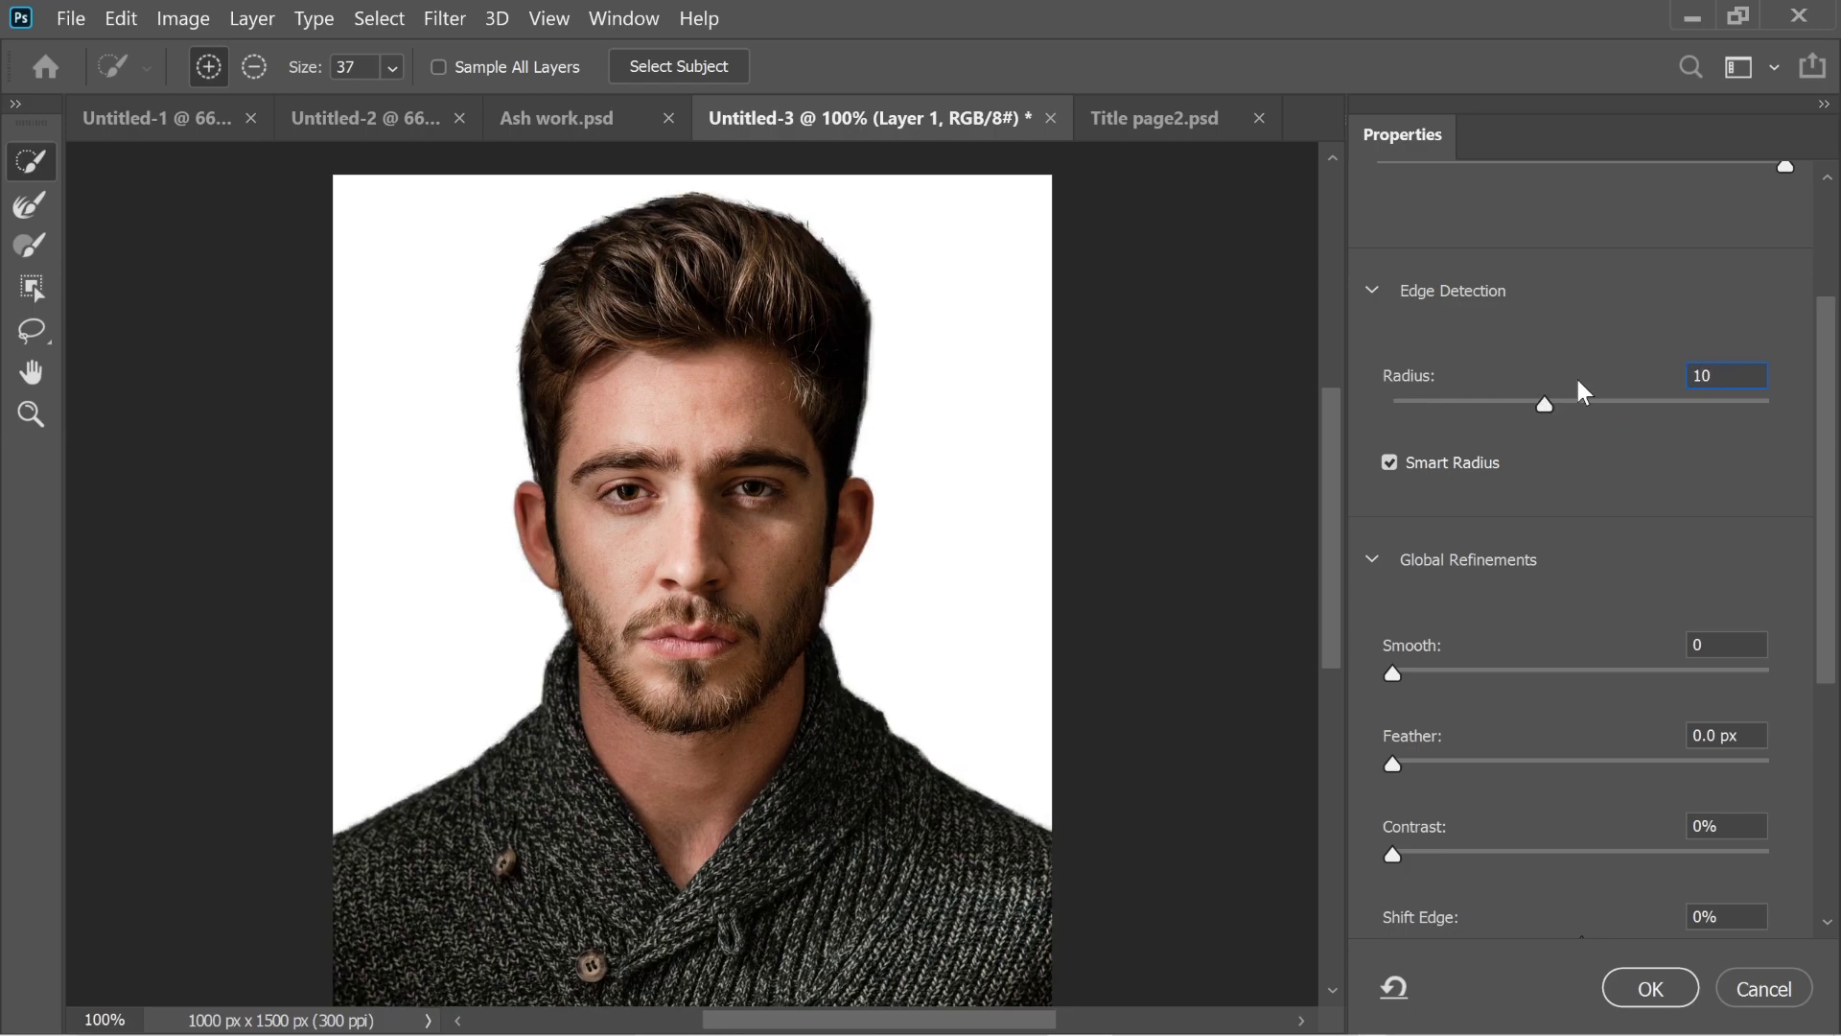
scroll(1552, 587, "down", 3)
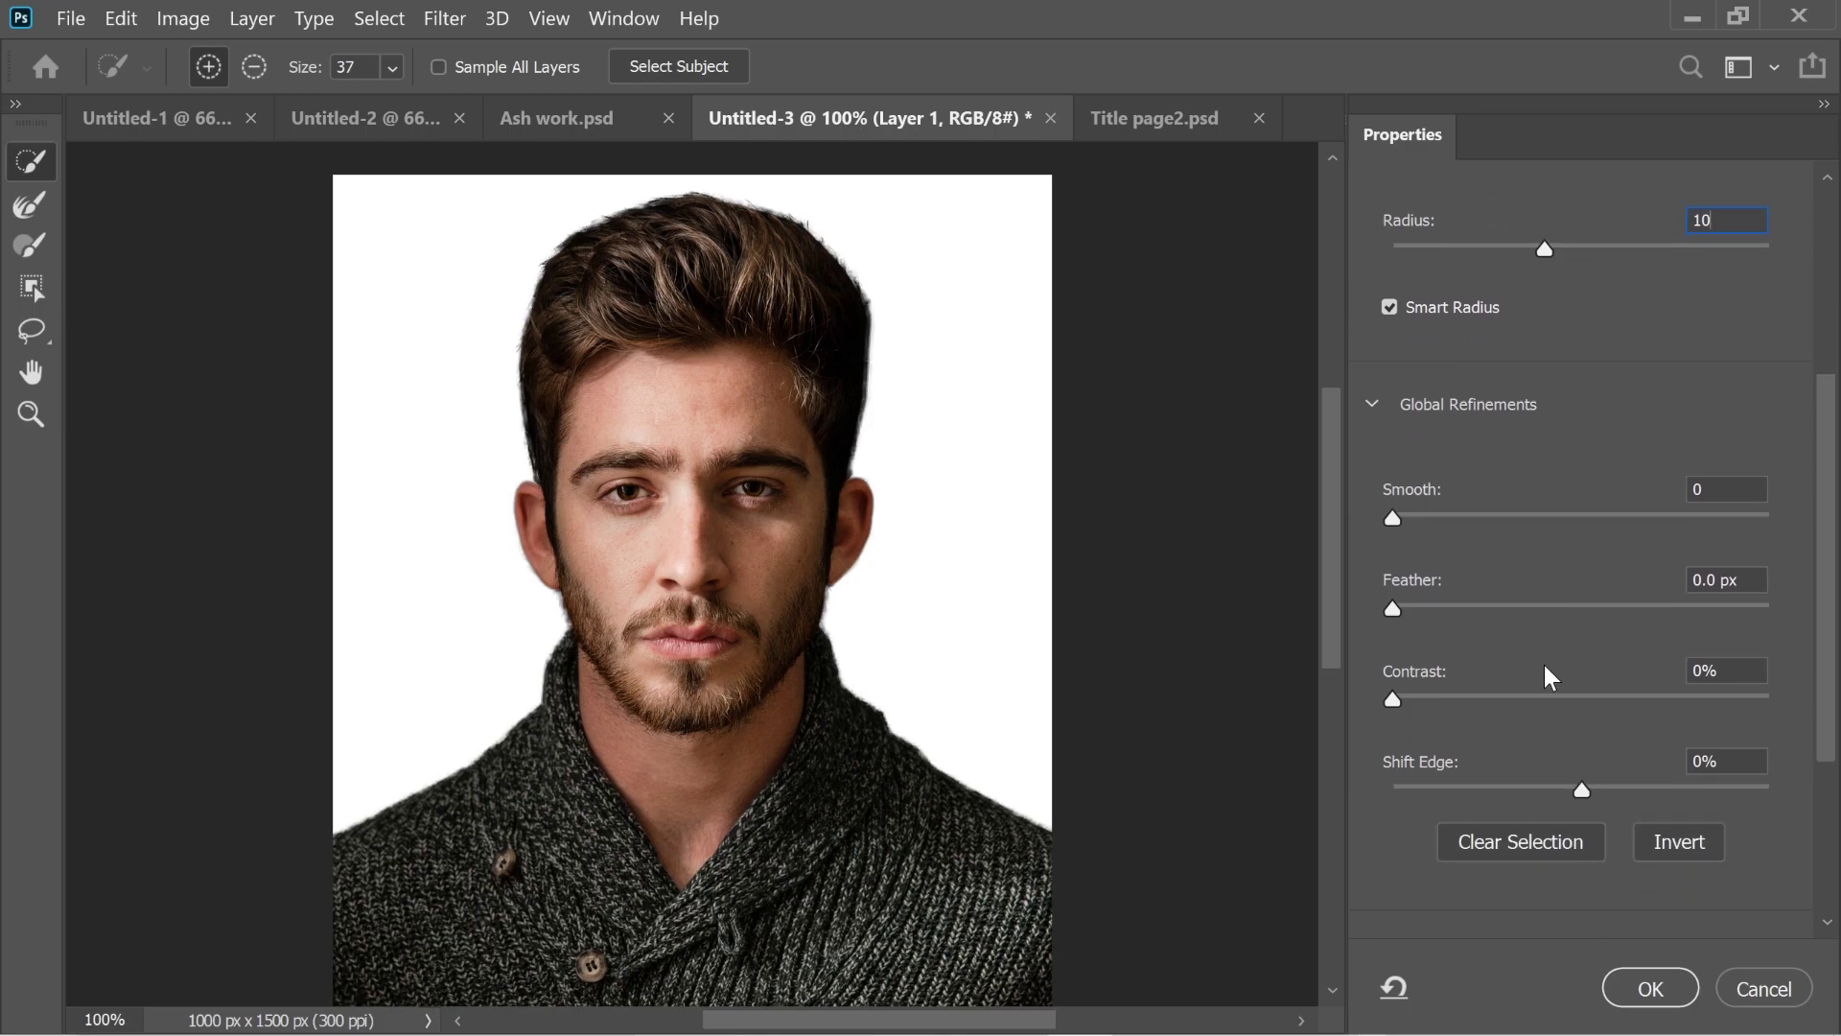
key("Return")
Turn on Decontaminate Colors in Output Settings with an 80% amount.
scroll(1390, 802, "down", 3)
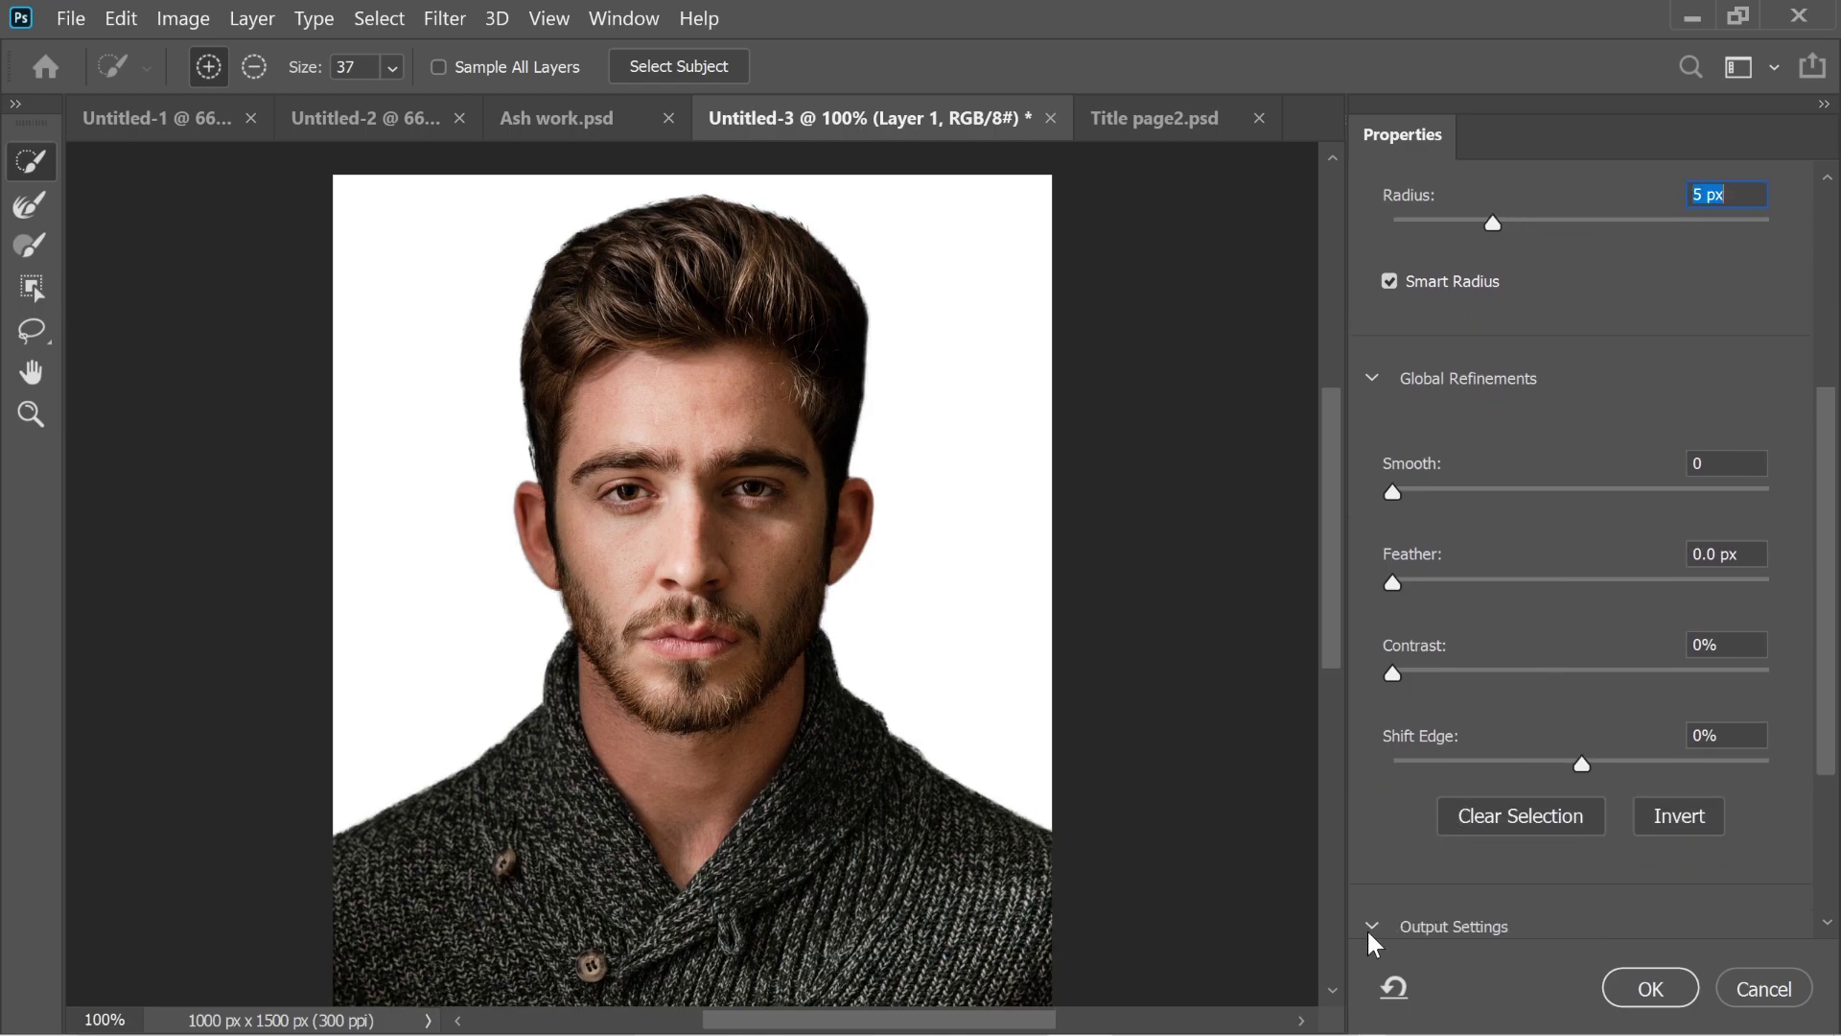
left_click(1373, 835)
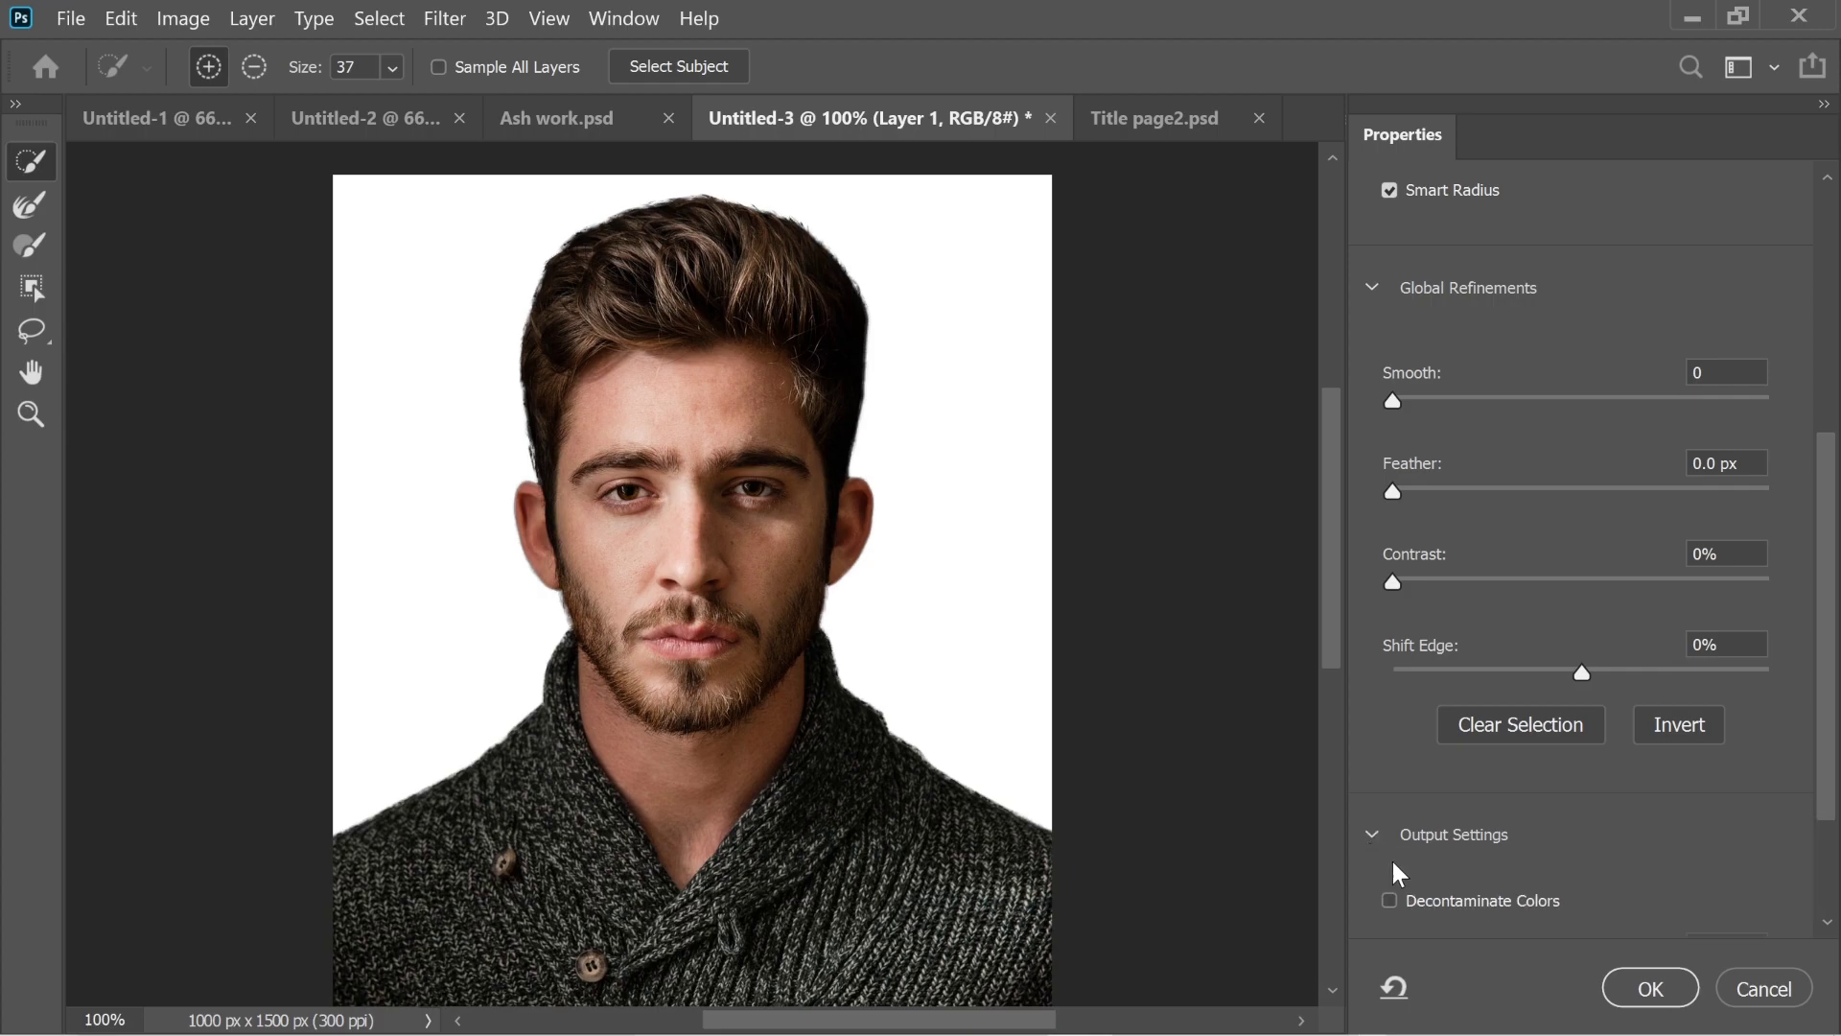
scroll(1486, 830, "down", 3)
left_click(1416, 772)
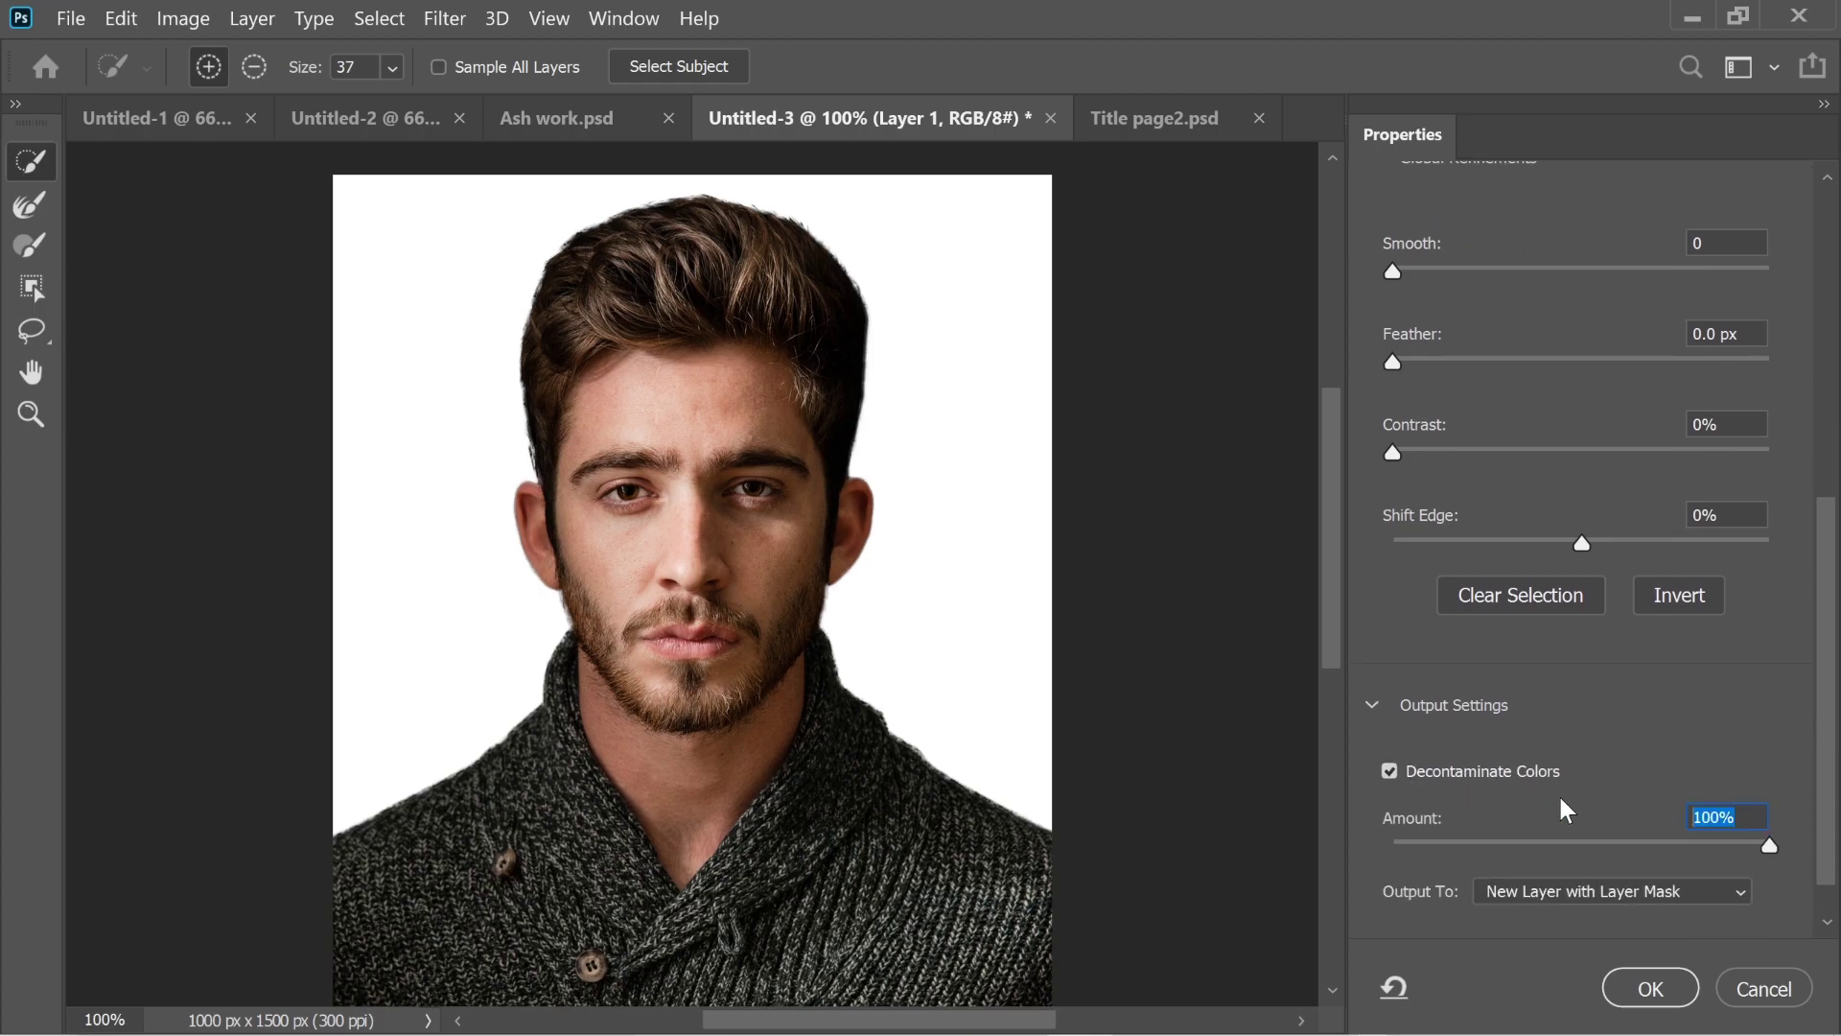
type("80")
Output the refinement as masked Layer 1 copy, pick the Brush tool, and check the hairline.
left_click(1666, 988)
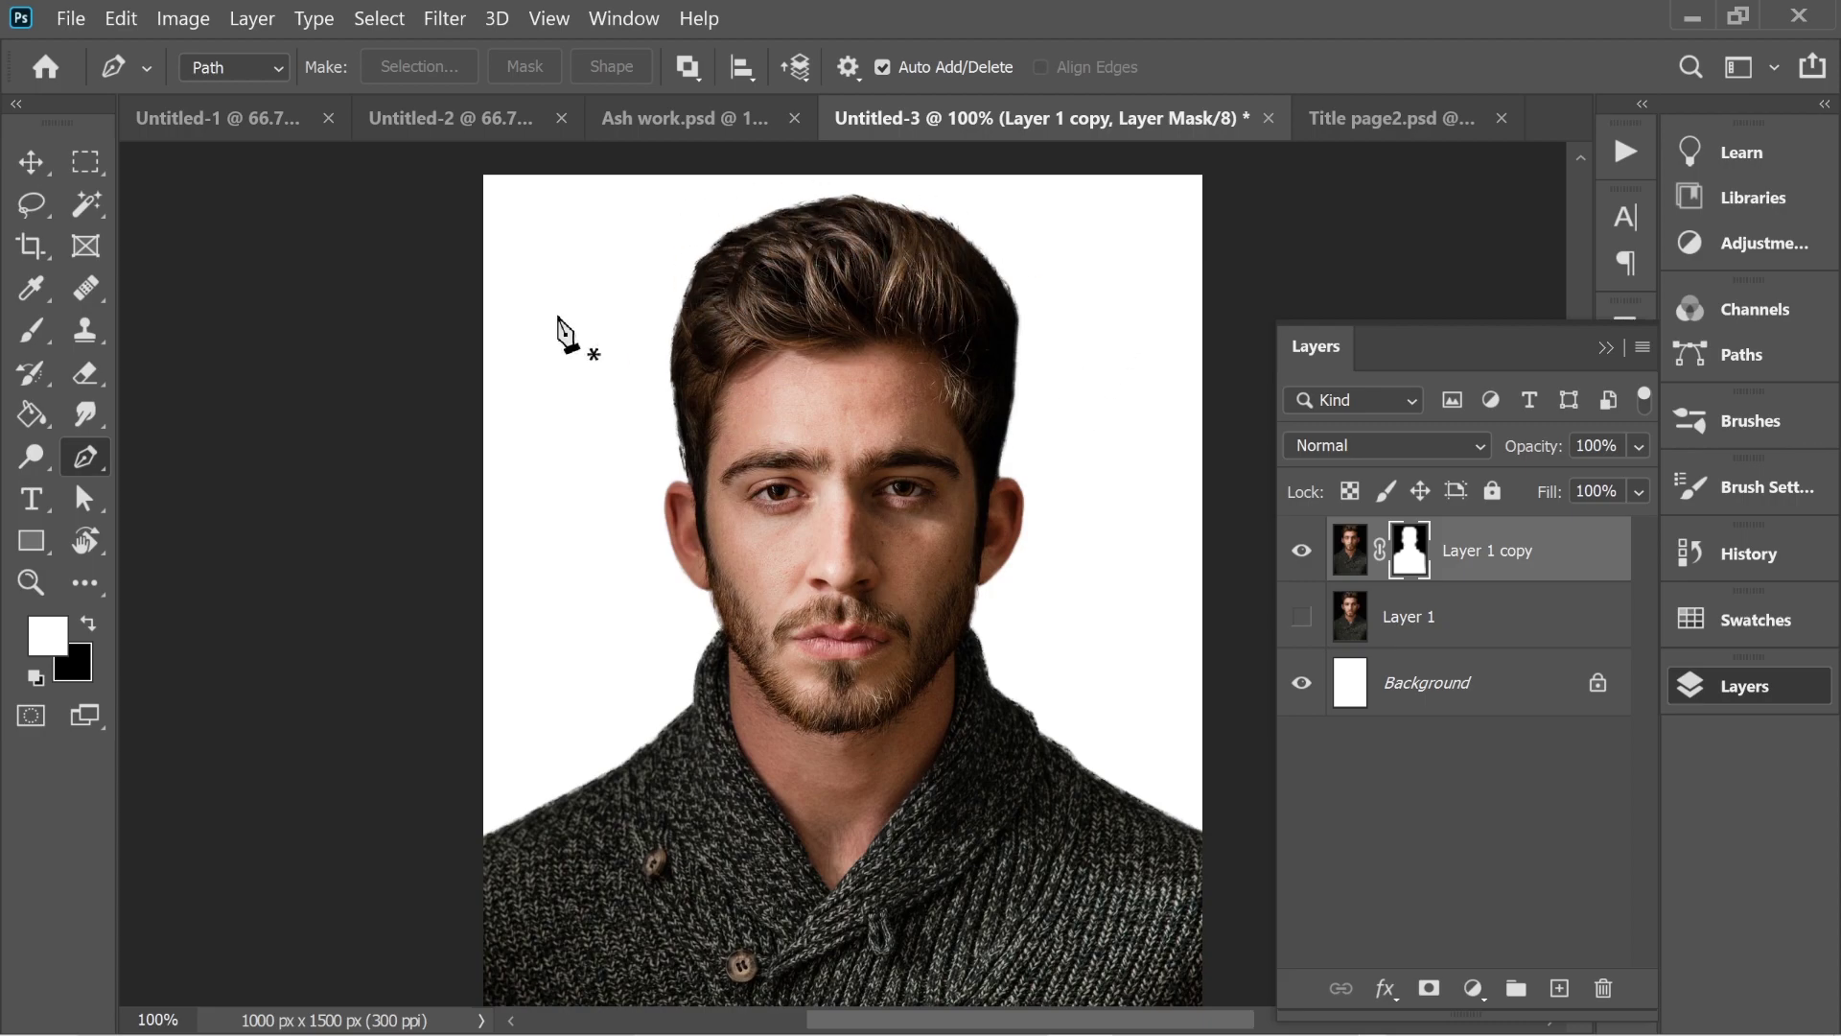
left_click(32, 331)
key("ctrl+plus")
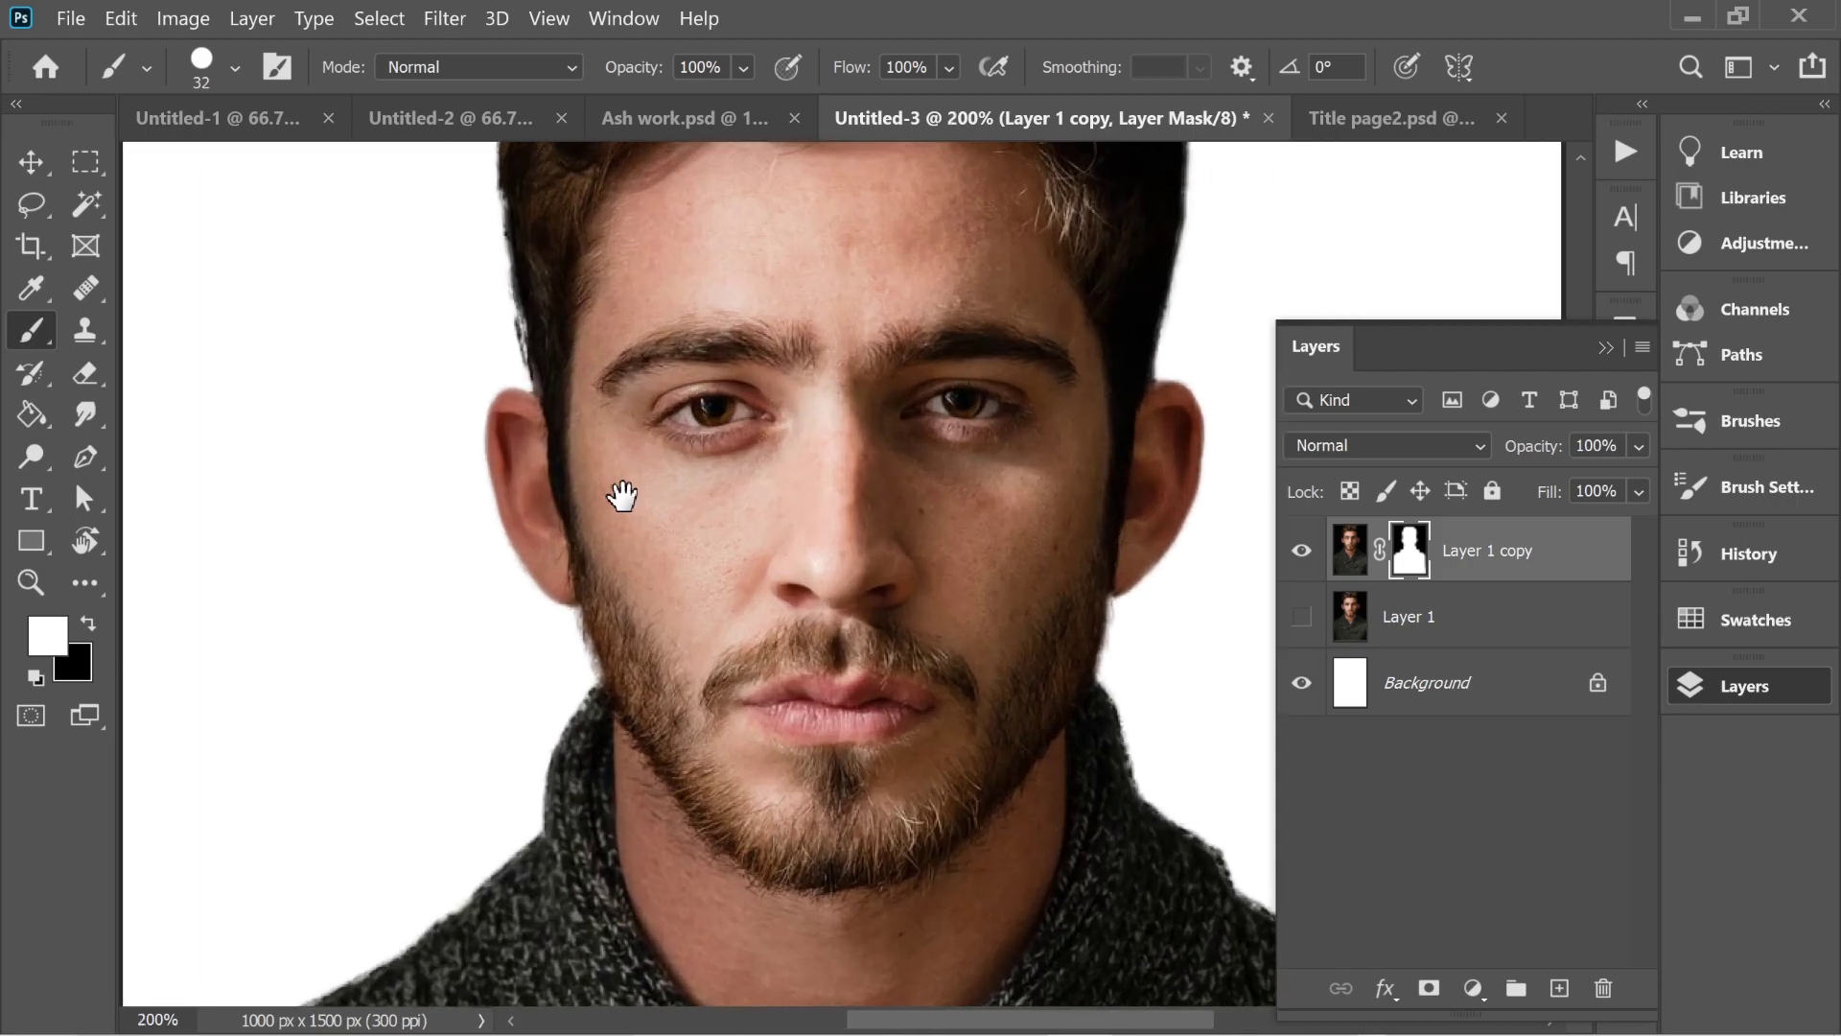
left_click_drag(623, 495, 661, 547)
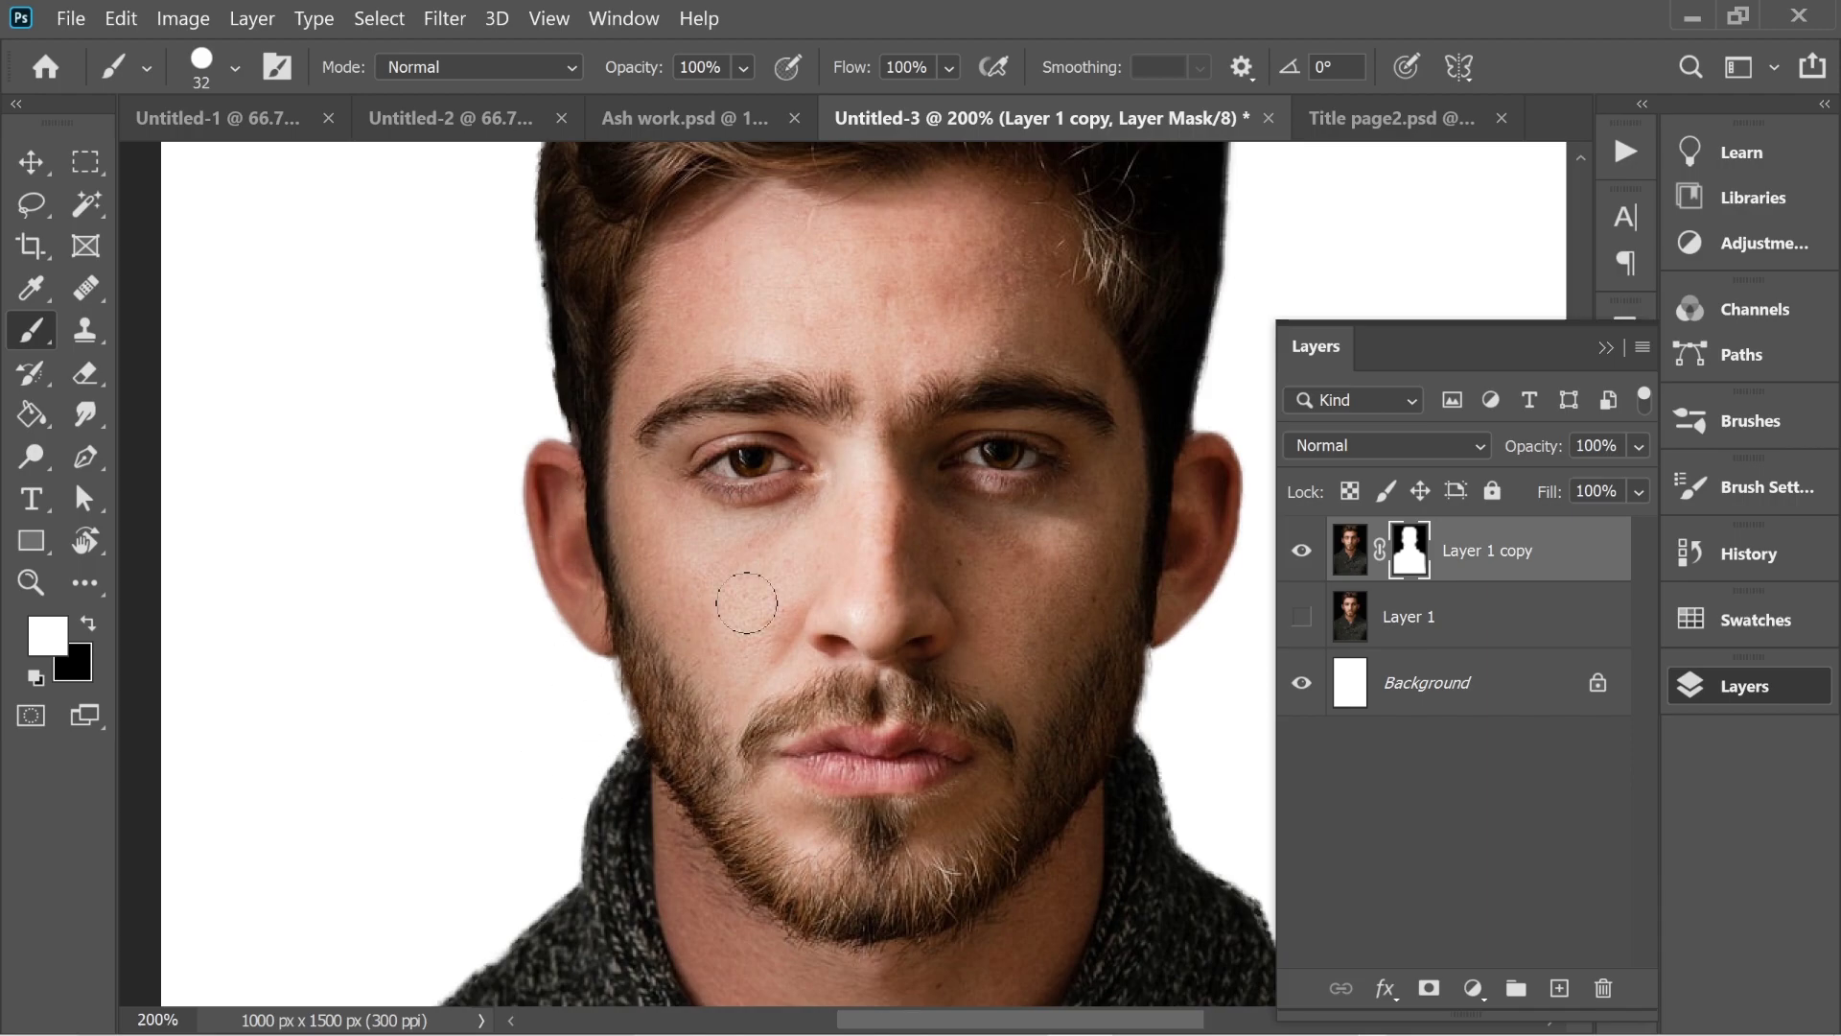
key("ctrl+minus")
key("ctrl+minus")
key("ctrl+plus")
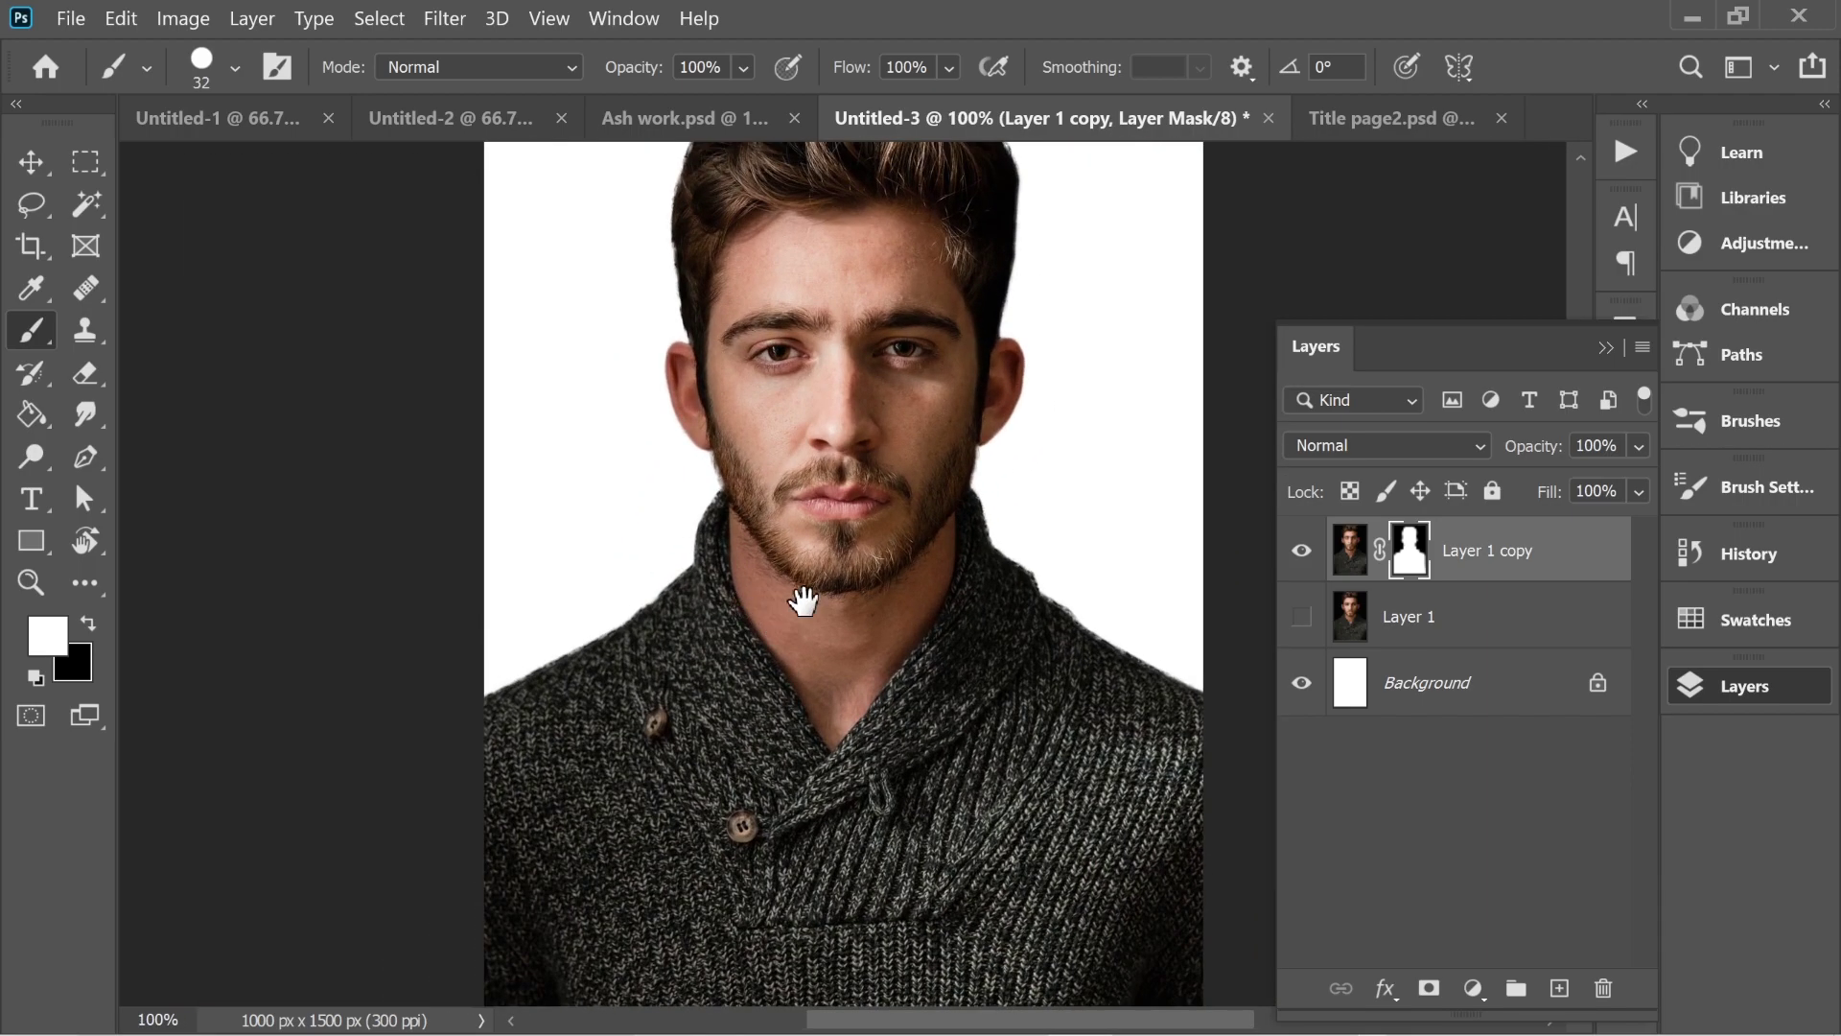
scroll(815, 649, "up", 1)
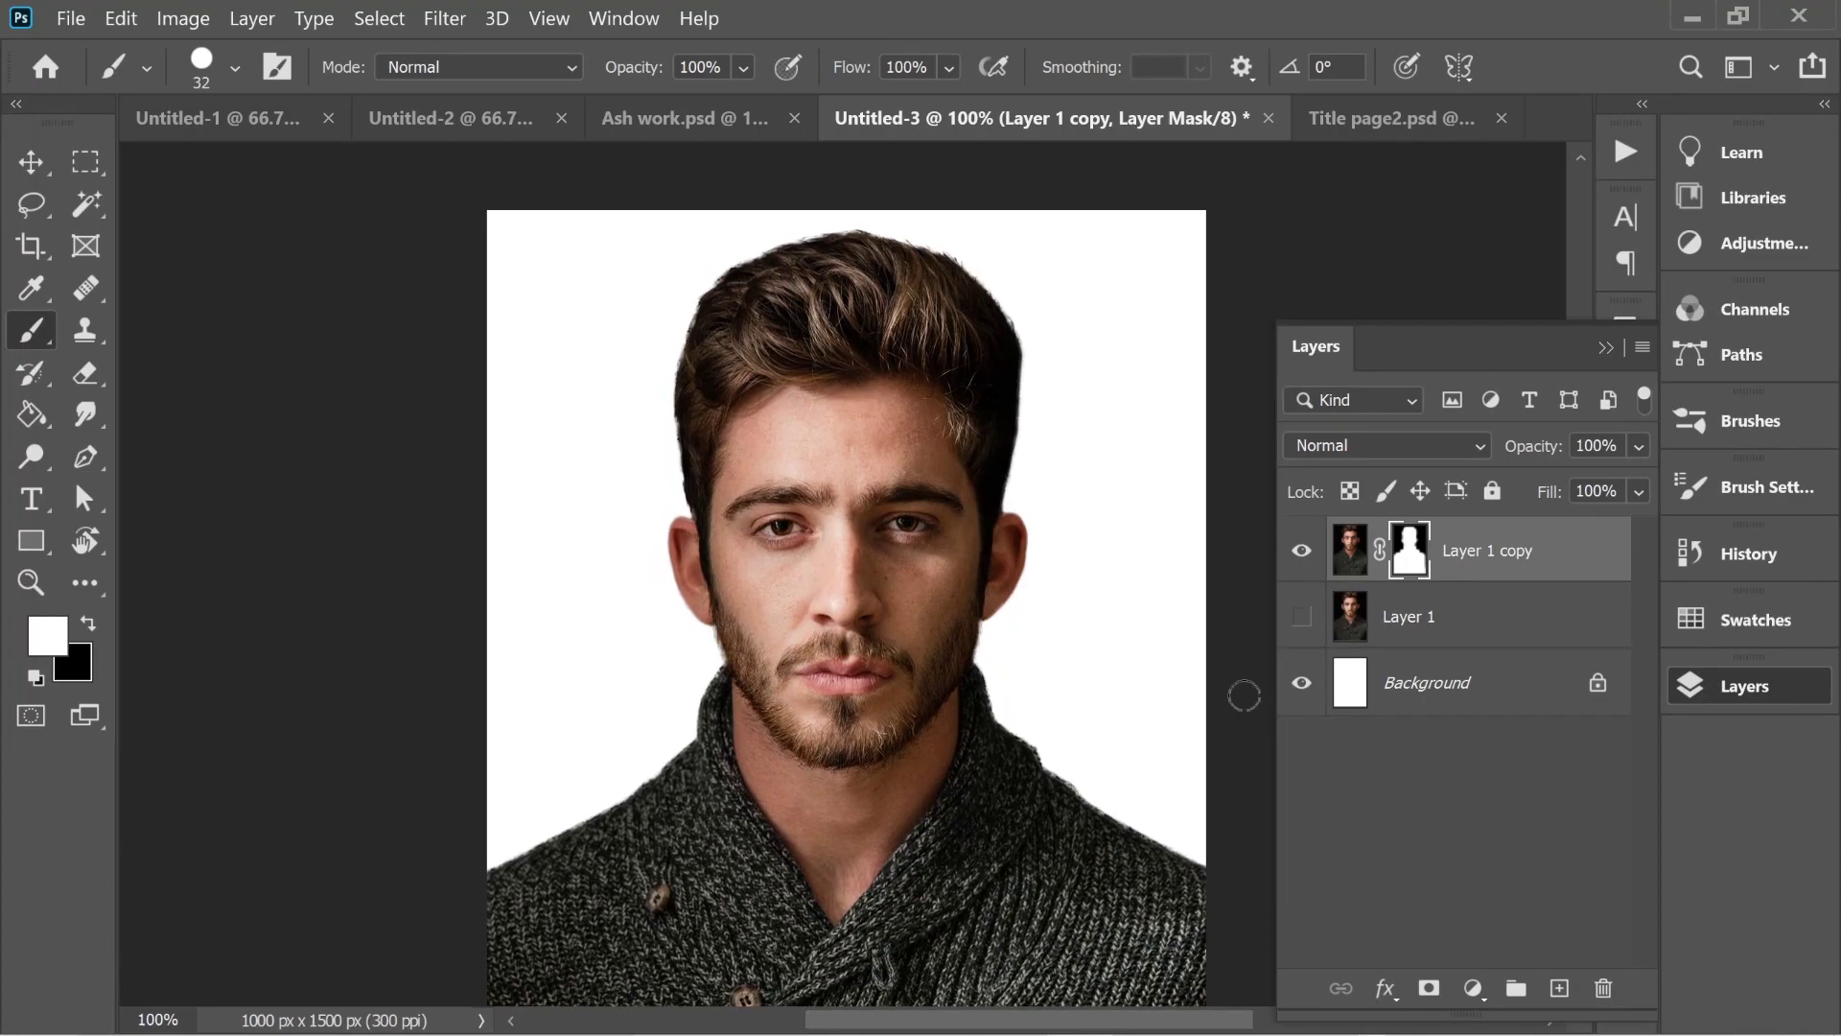
Add a Gradient Fill layer and make its left colour stop crimson red.
left_click(1474, 988)
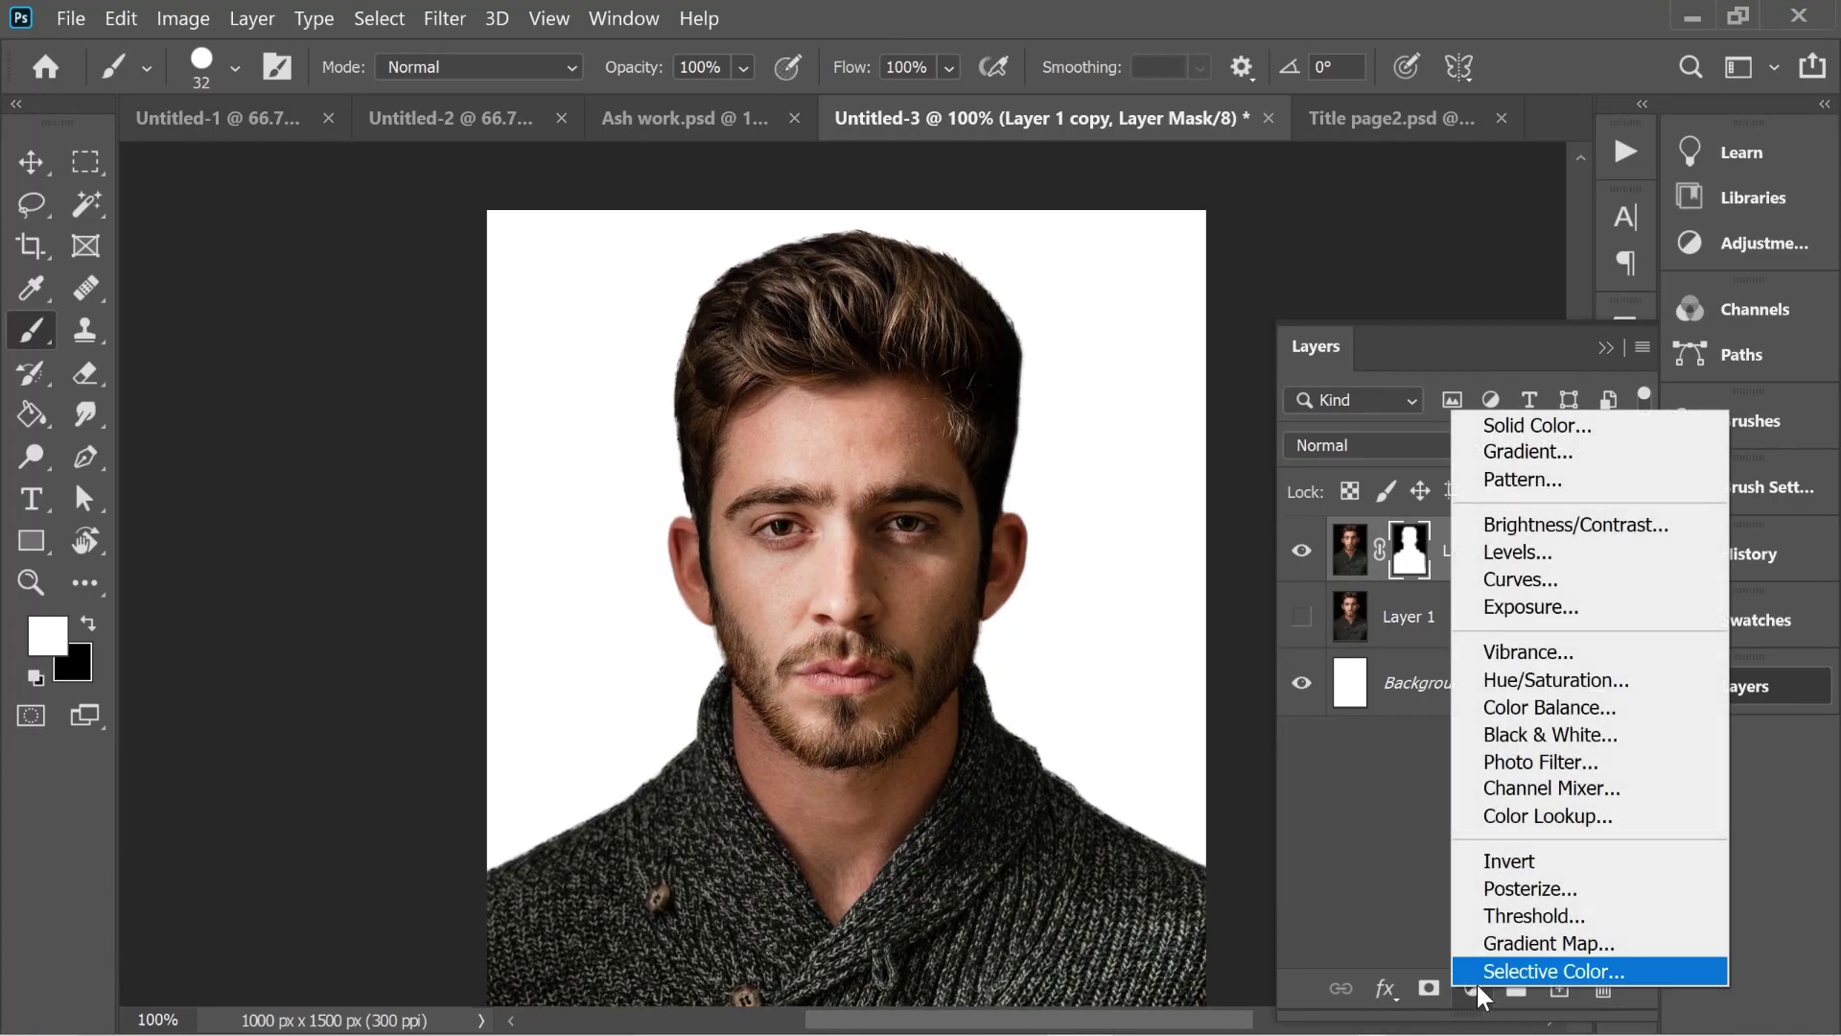
left_click(1528, 452)
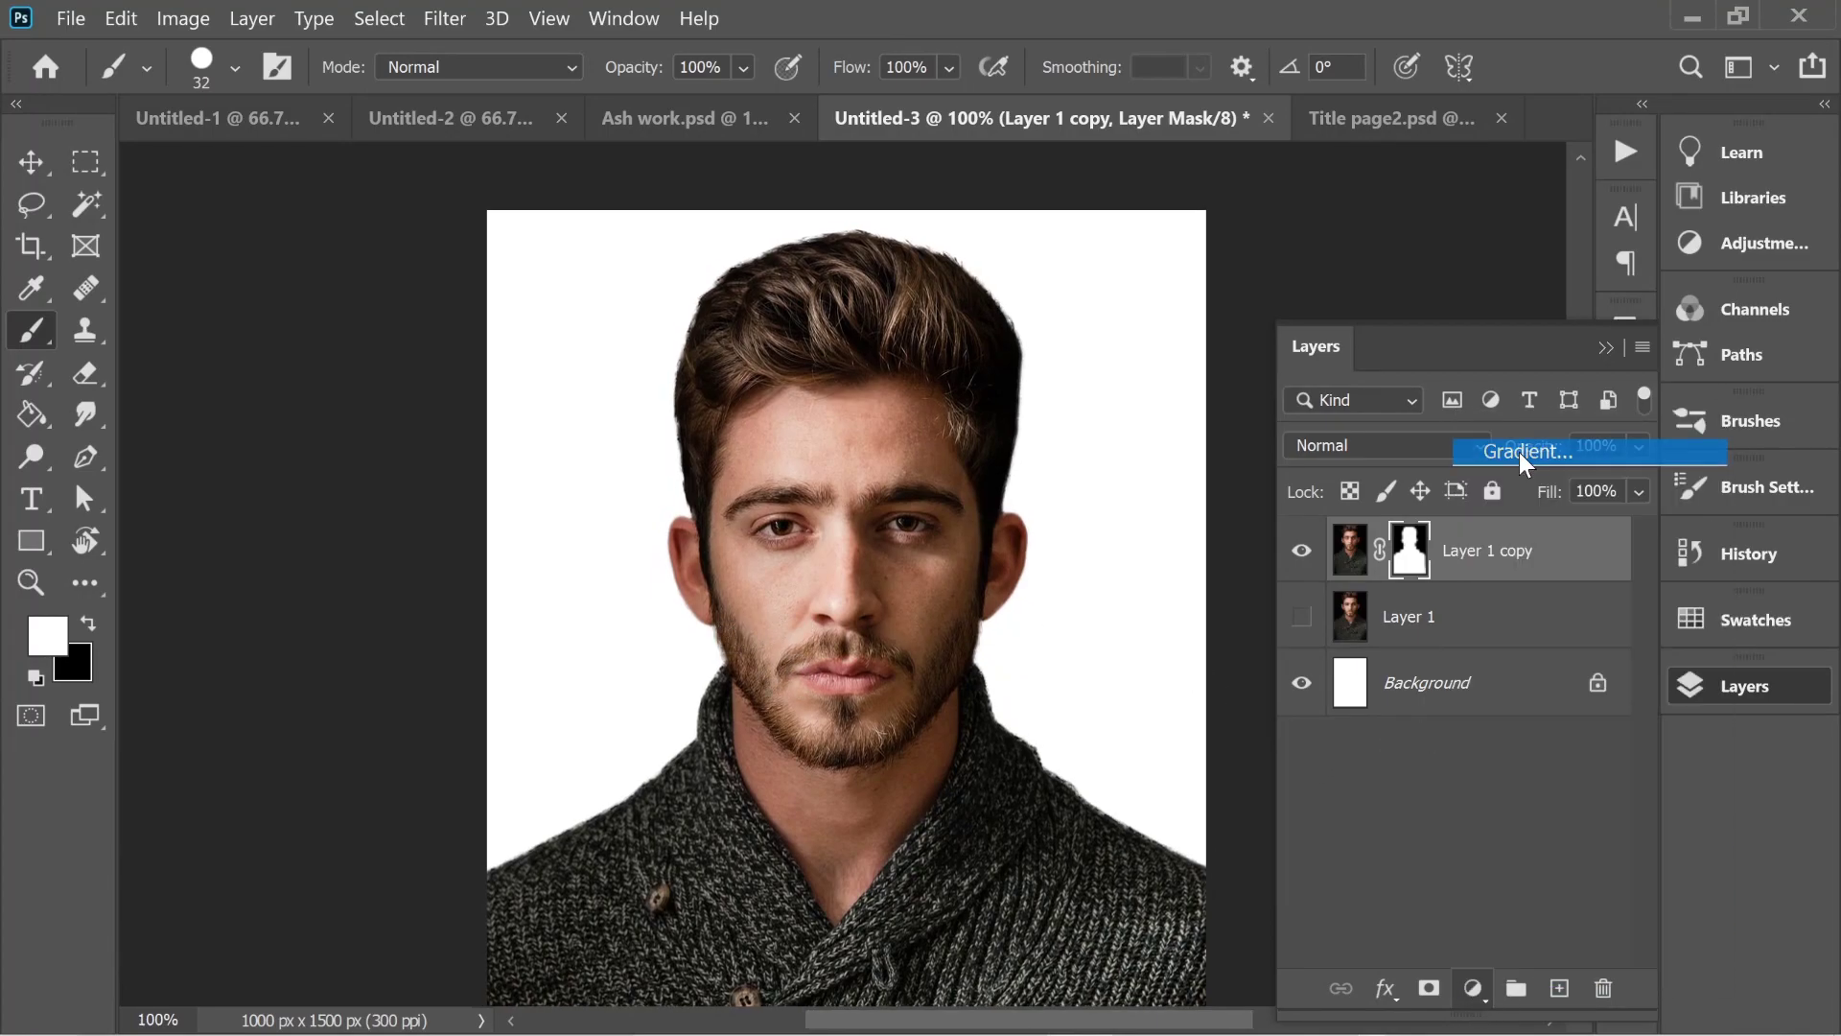
left_click(1327, 400)
left_click(1127, 798)
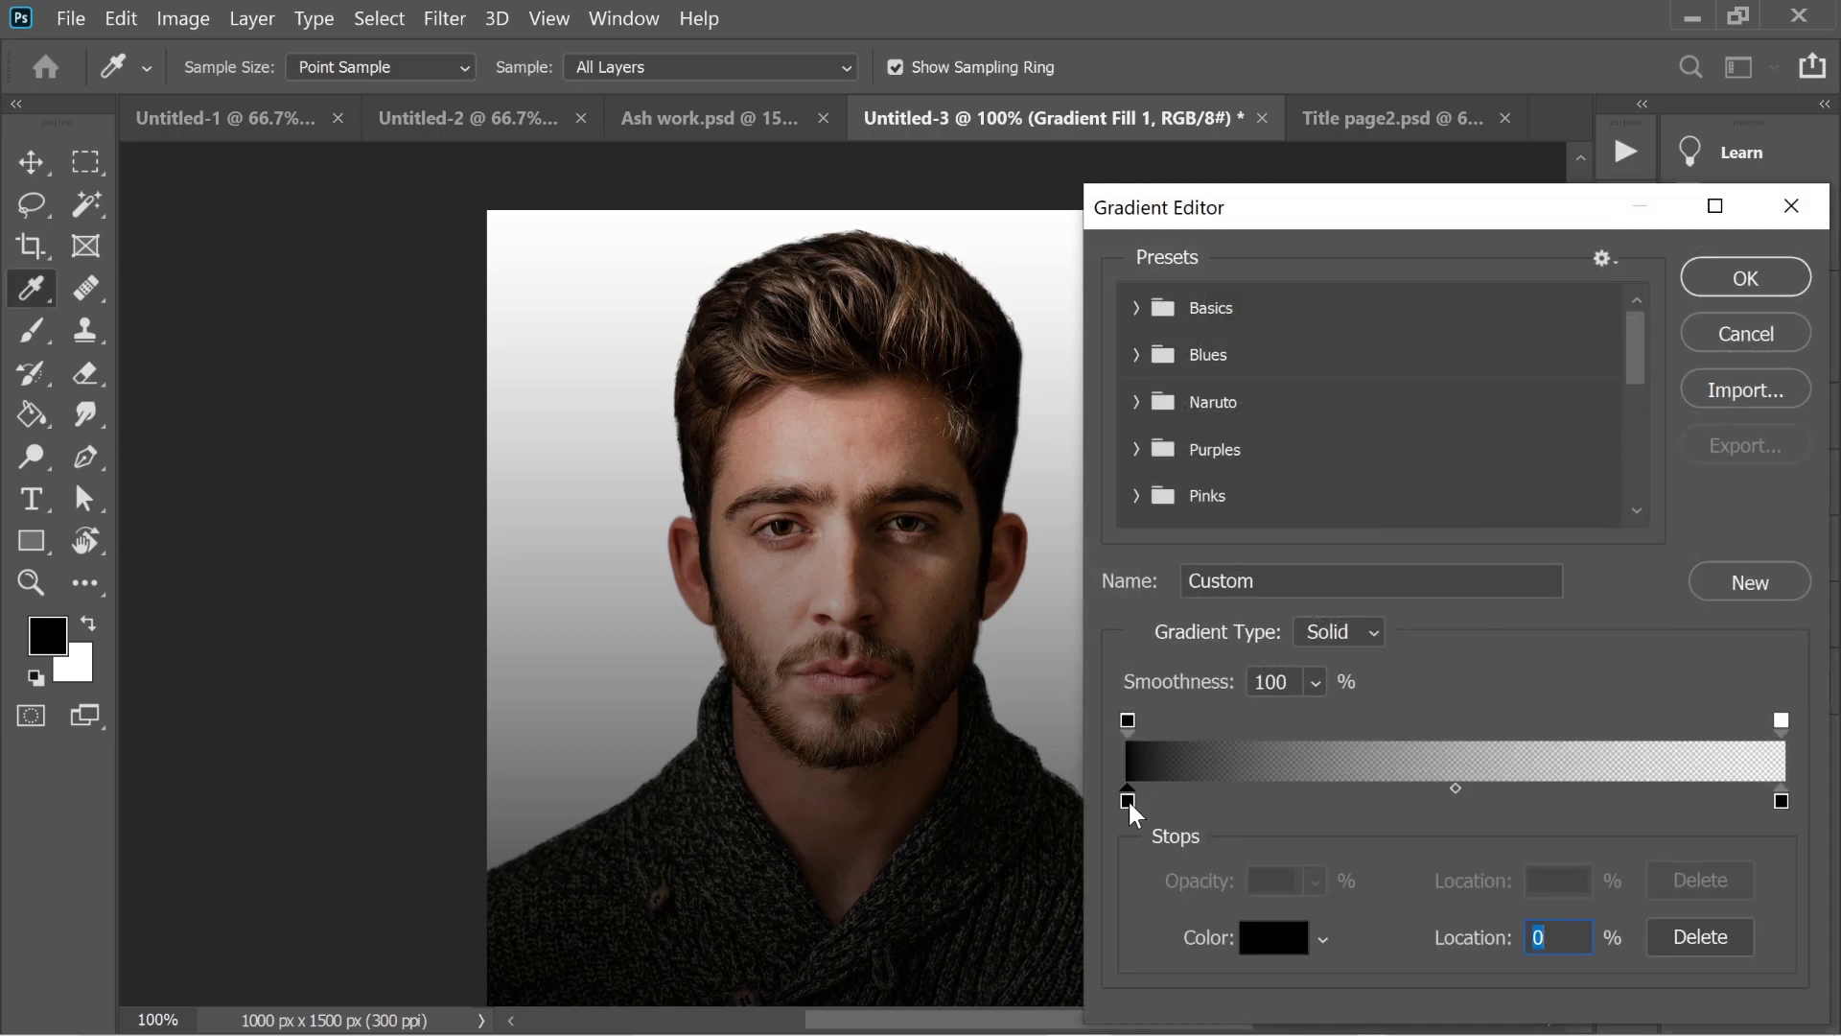
double_click(1127, 798)
left_click(1393, 497)
left_click(1429, 506)
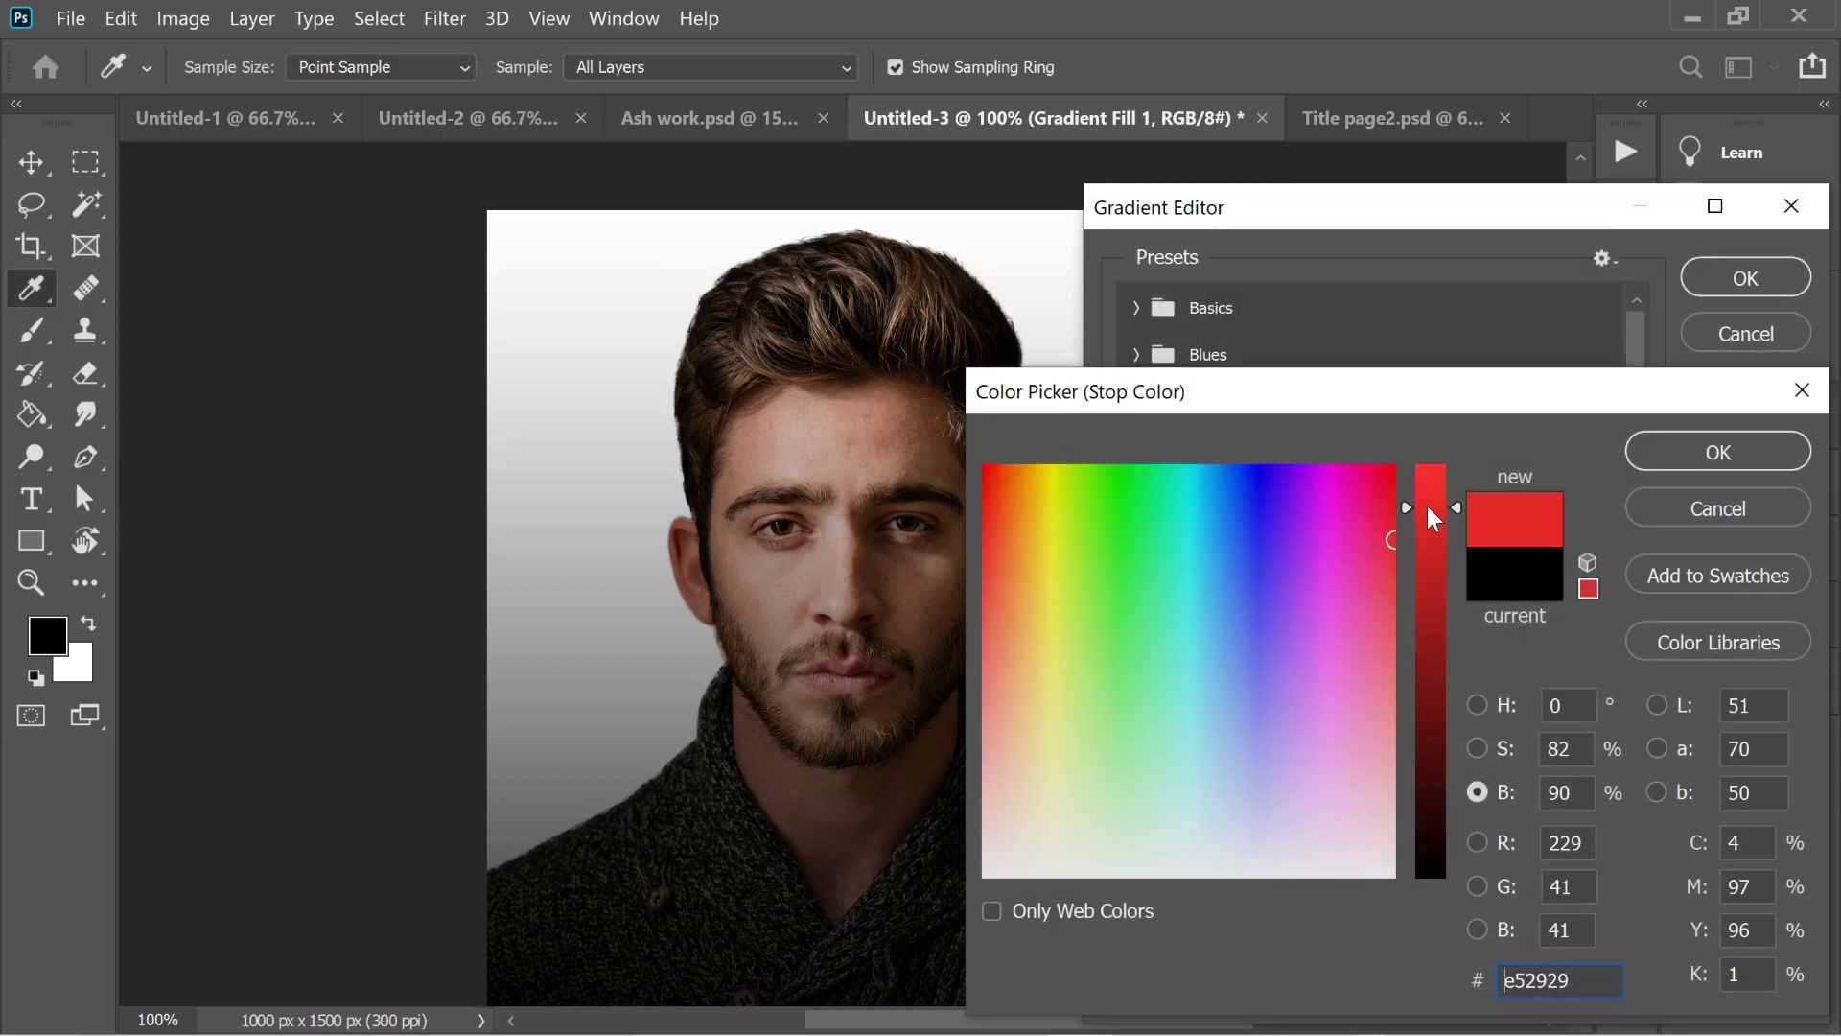
left_click(1382, 513)
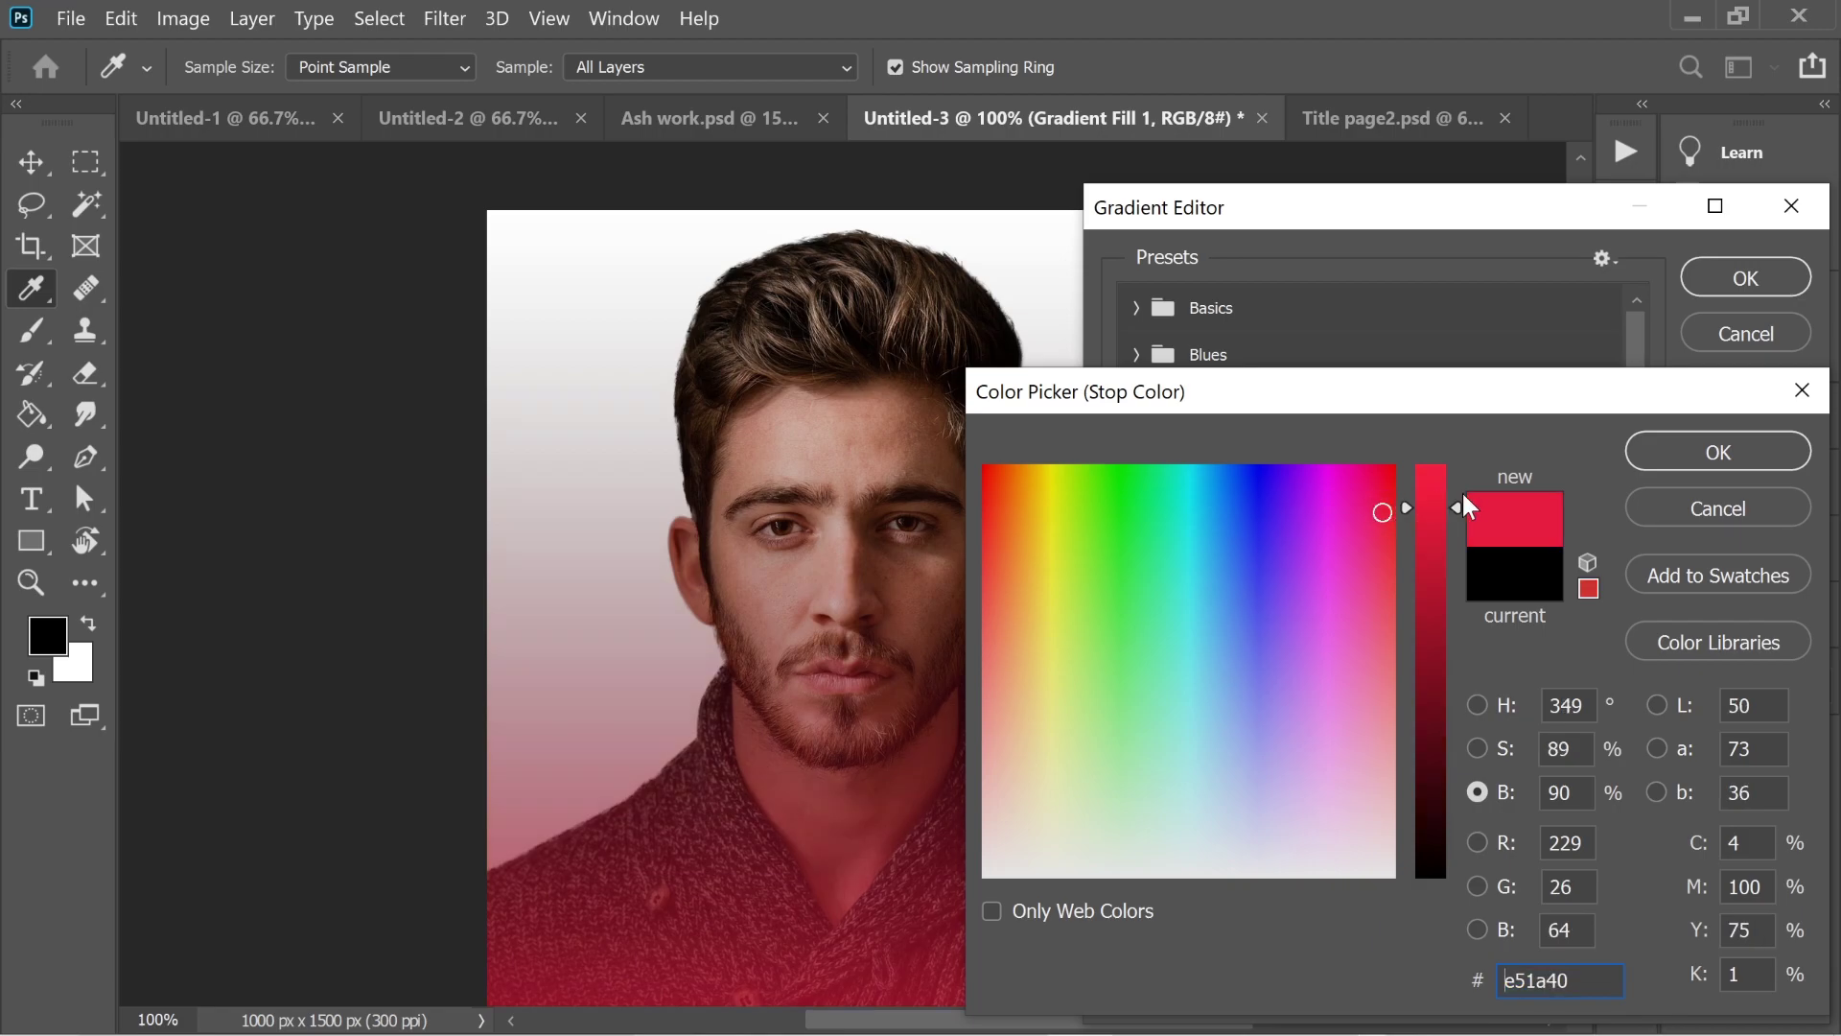
left_click(1712, 457)
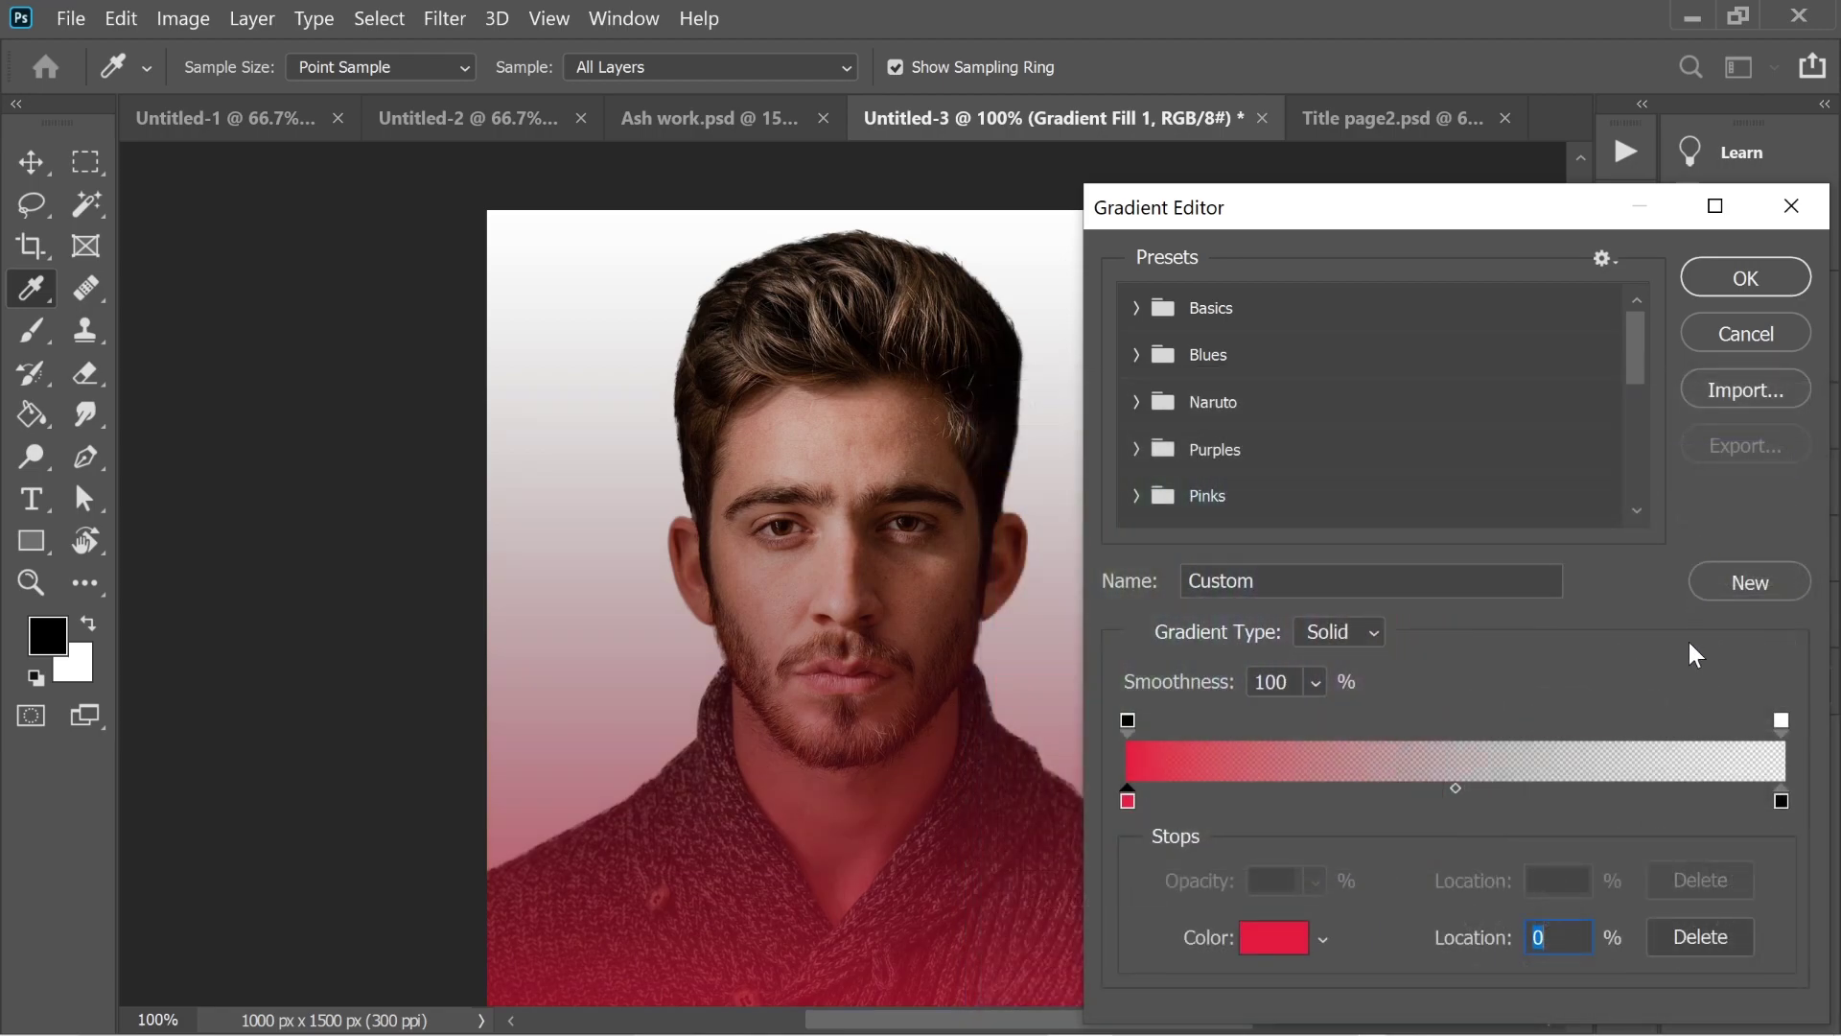
Confirm the red-to-transparent gradient and set the gradient angle to 0°.
left_click(1781, 719)
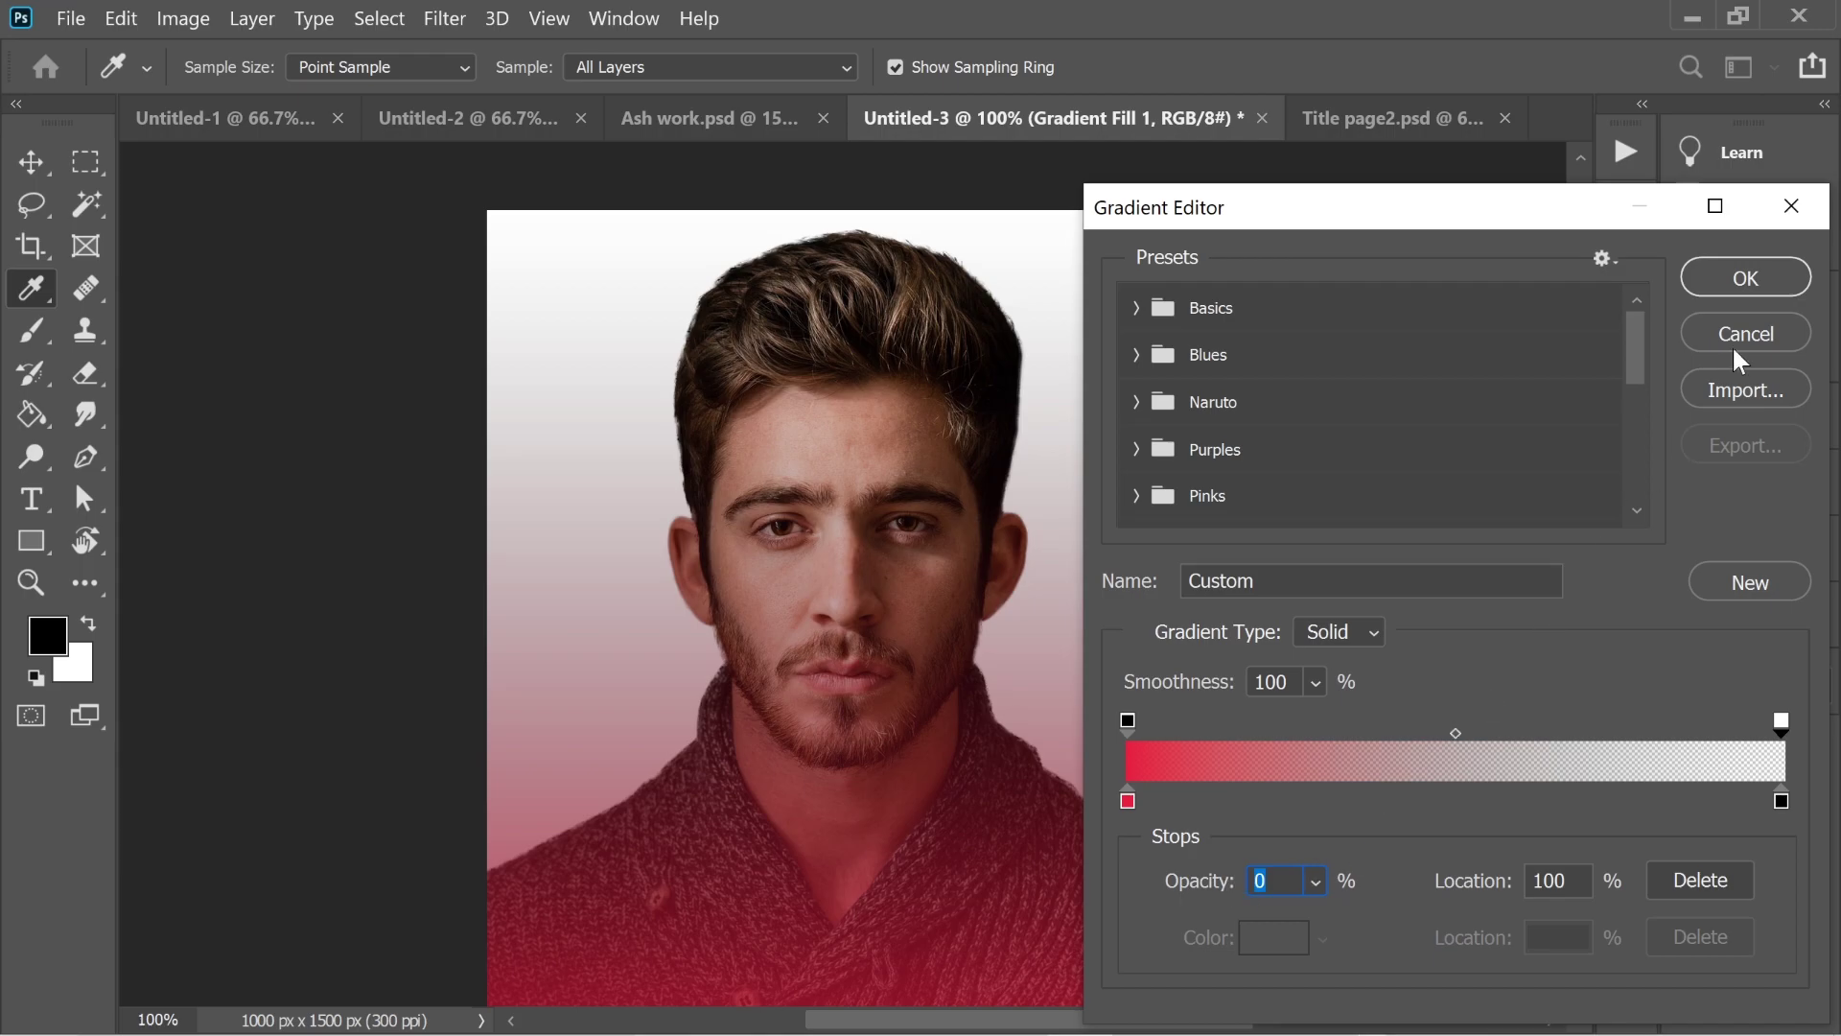
left_click(1128, 720)
left_click(1744, 287)
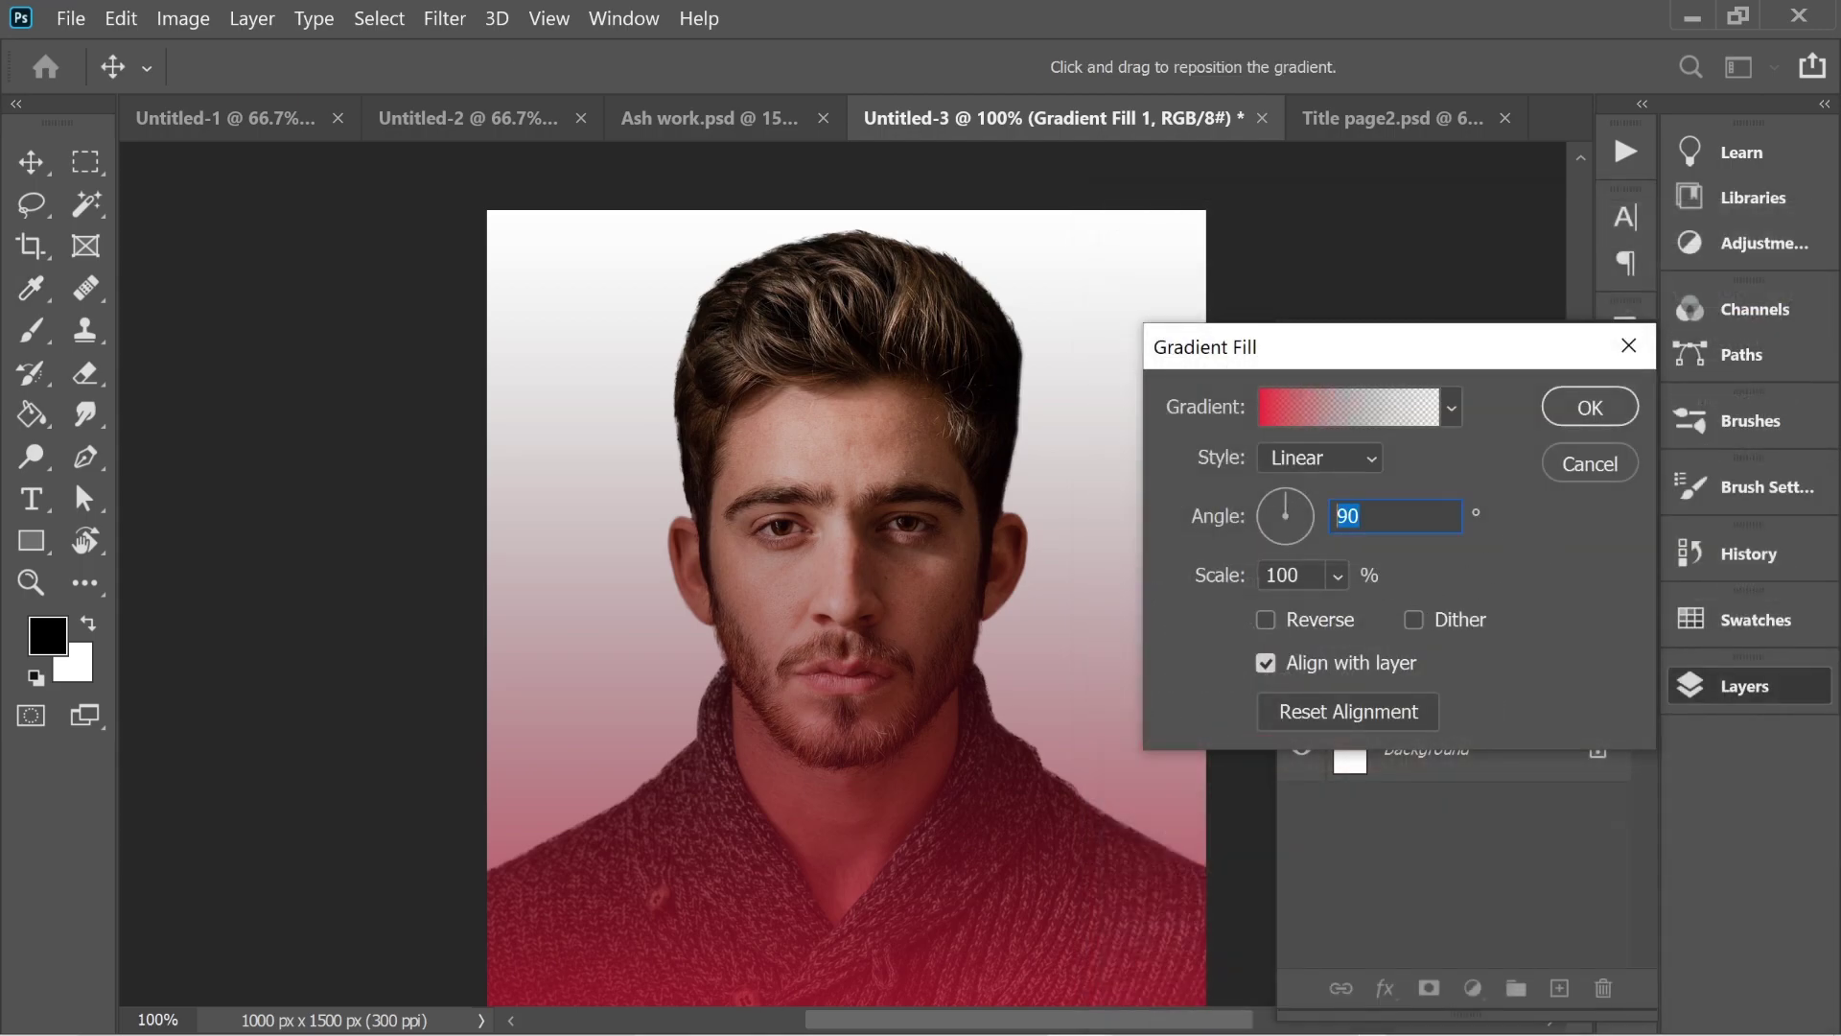
type("0")
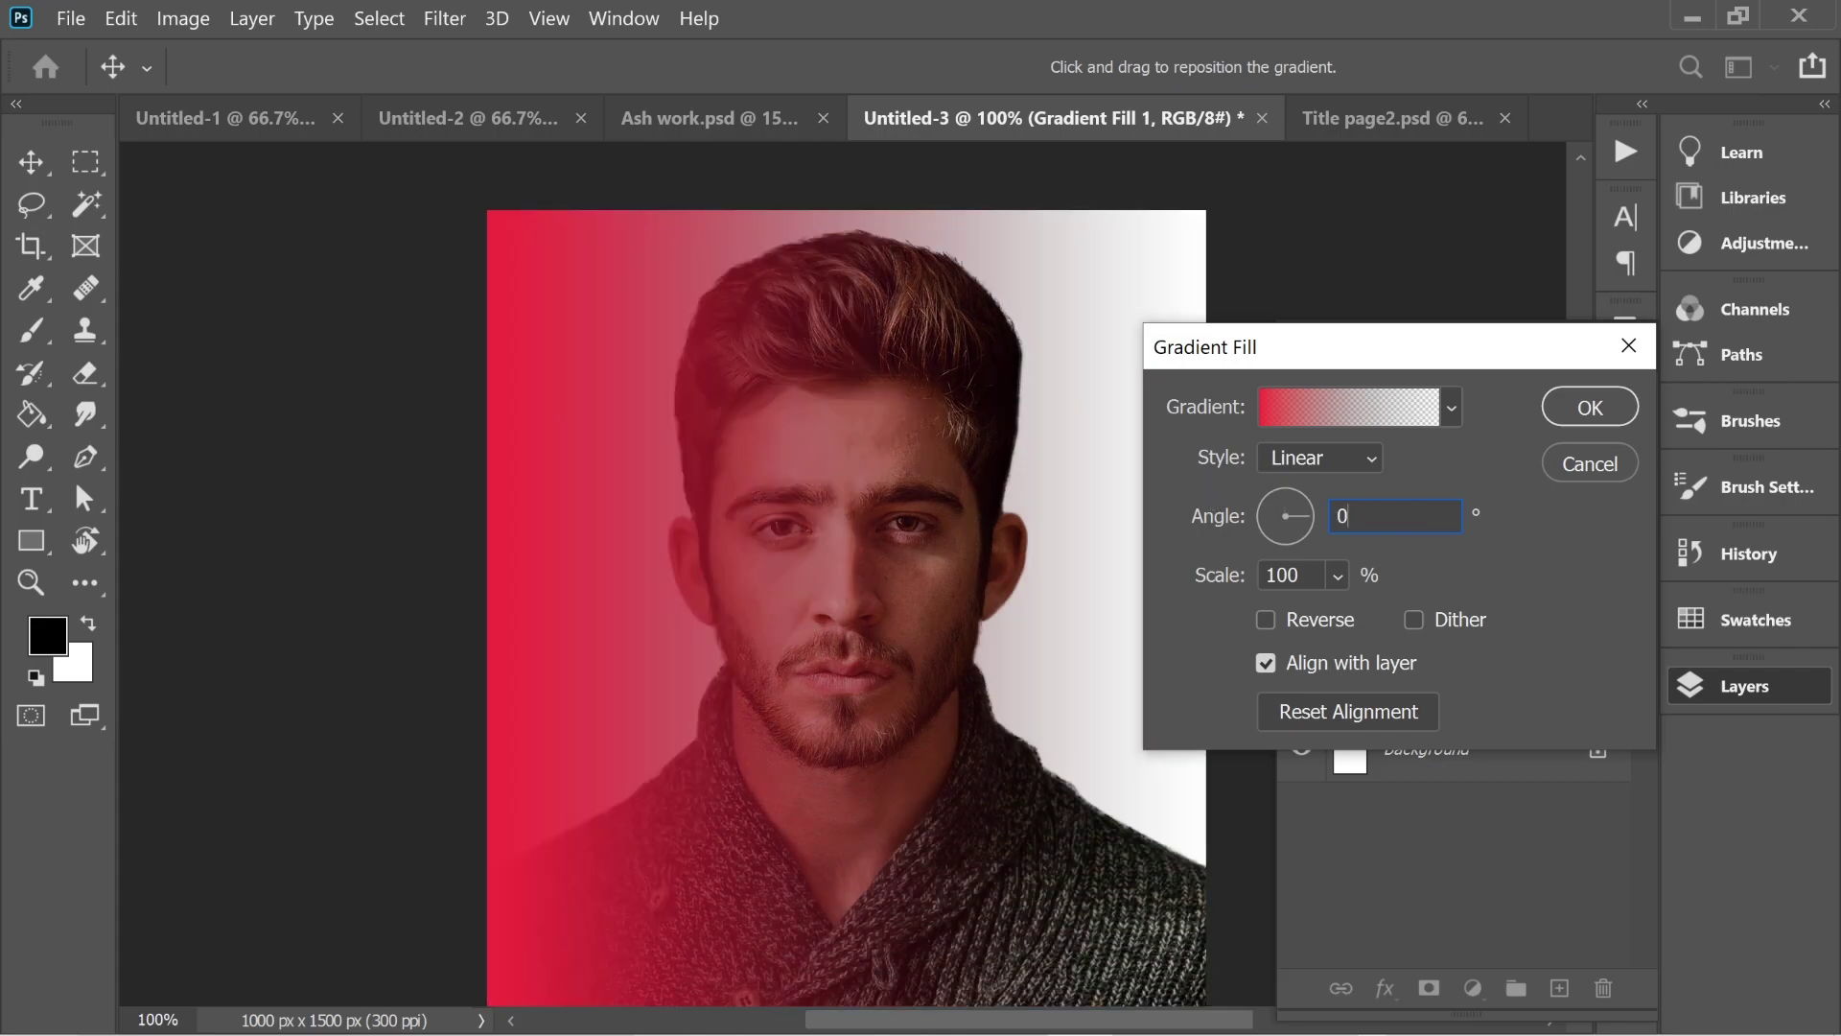
Move the red and opacity stops toward the middle and make the second colour stop white.
left_click(1416, 407)
left_click(1182, 800)
left_click_drag(1182, 799, 1368, 800)
left_click_drag(1782, 800, 1485, 808)
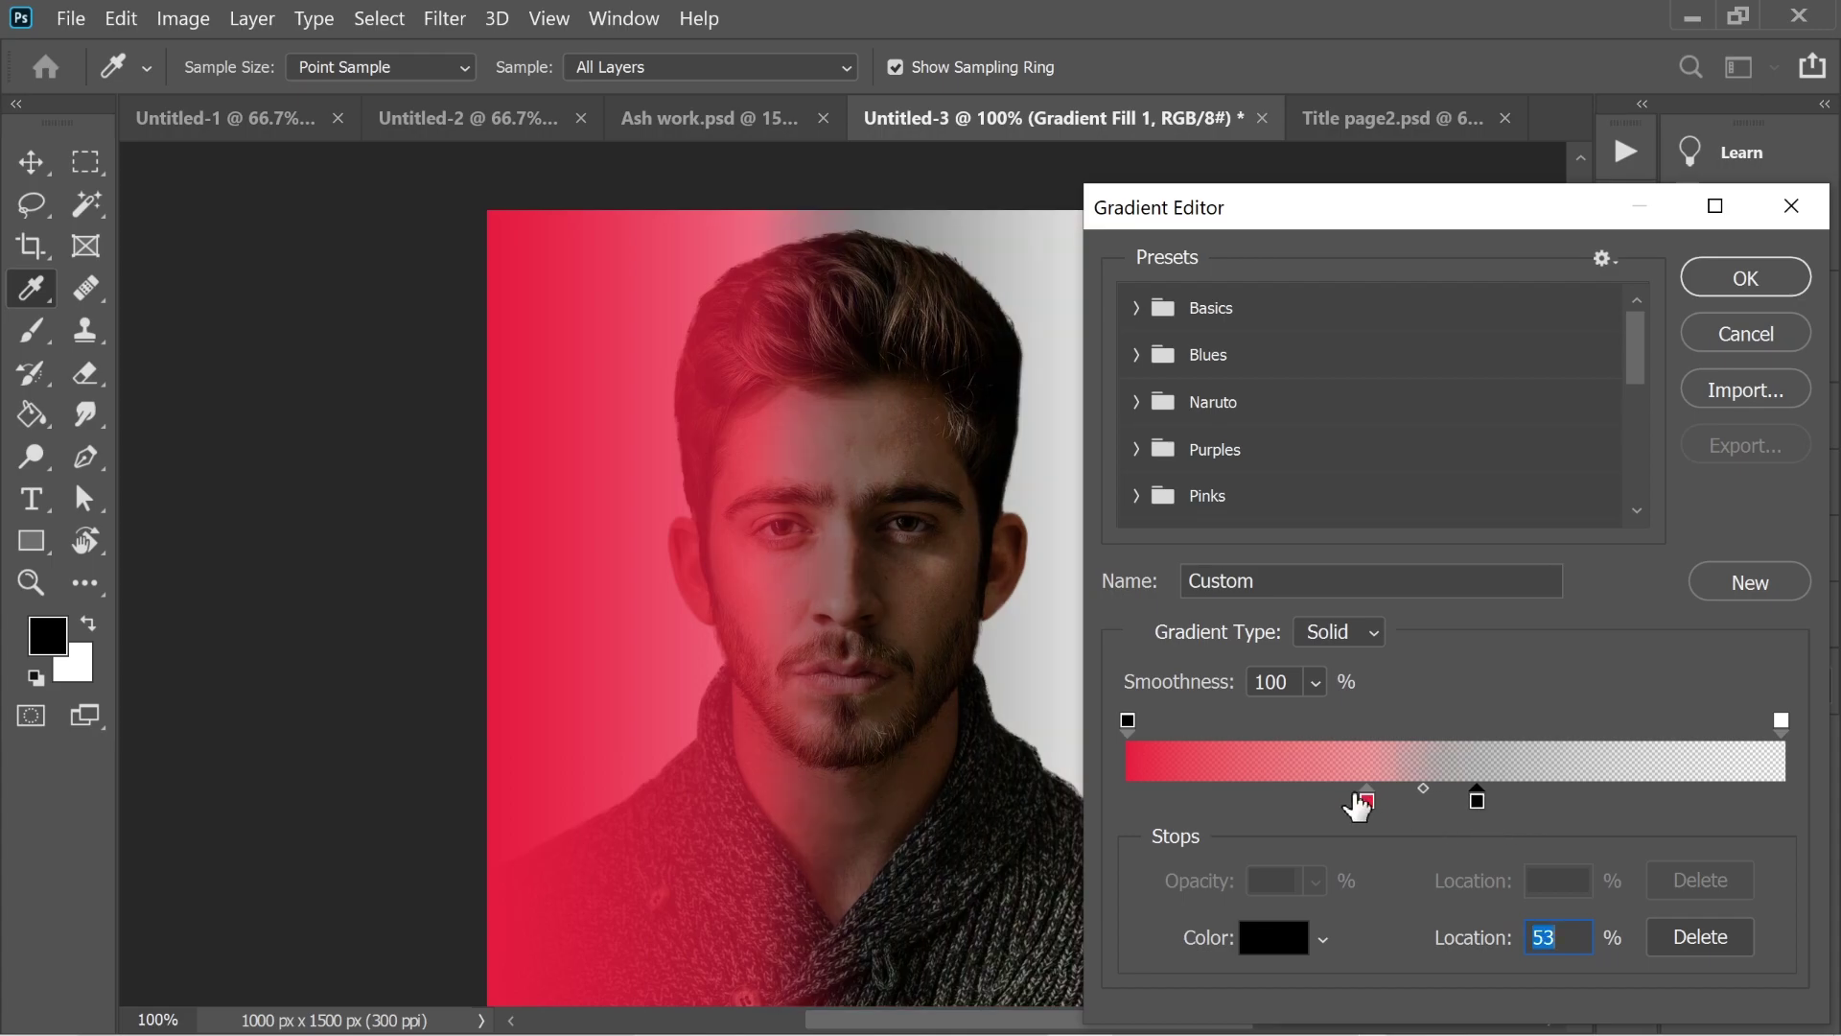
left_click_drag(1368, 800, 1460, 800)
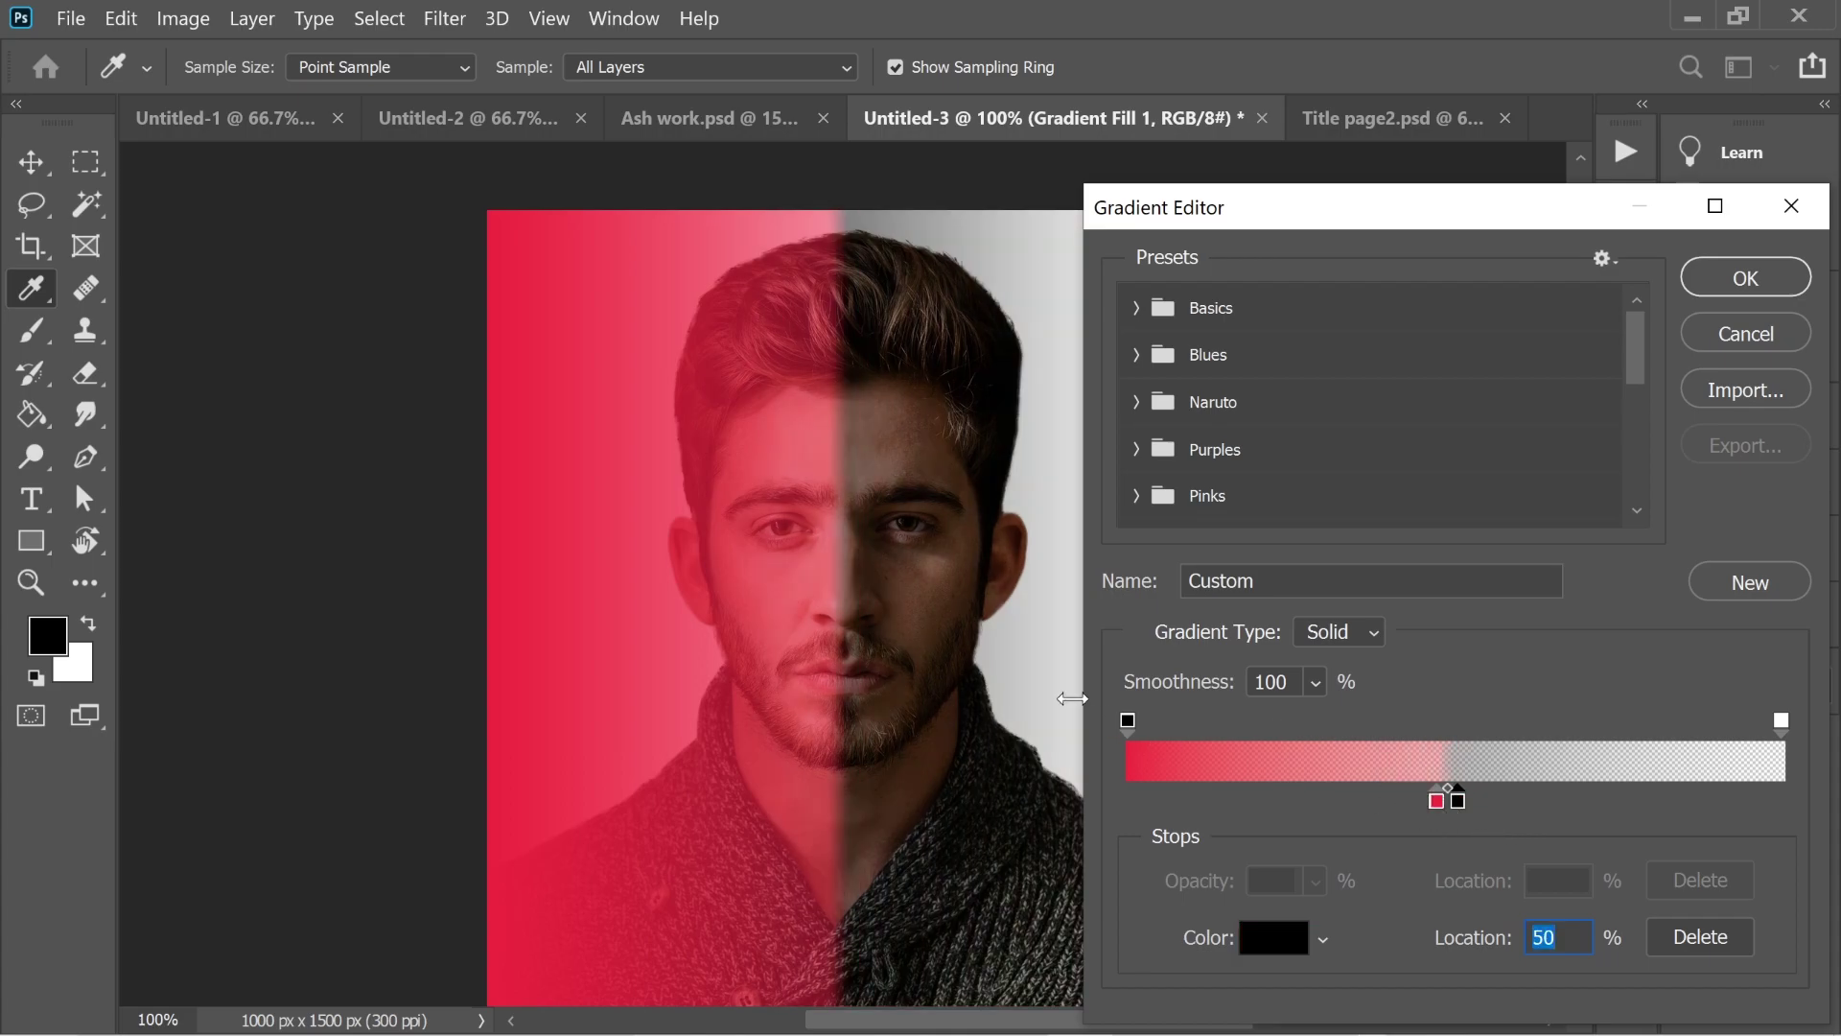
left_click_drag(1128, 720, 1400, 729)
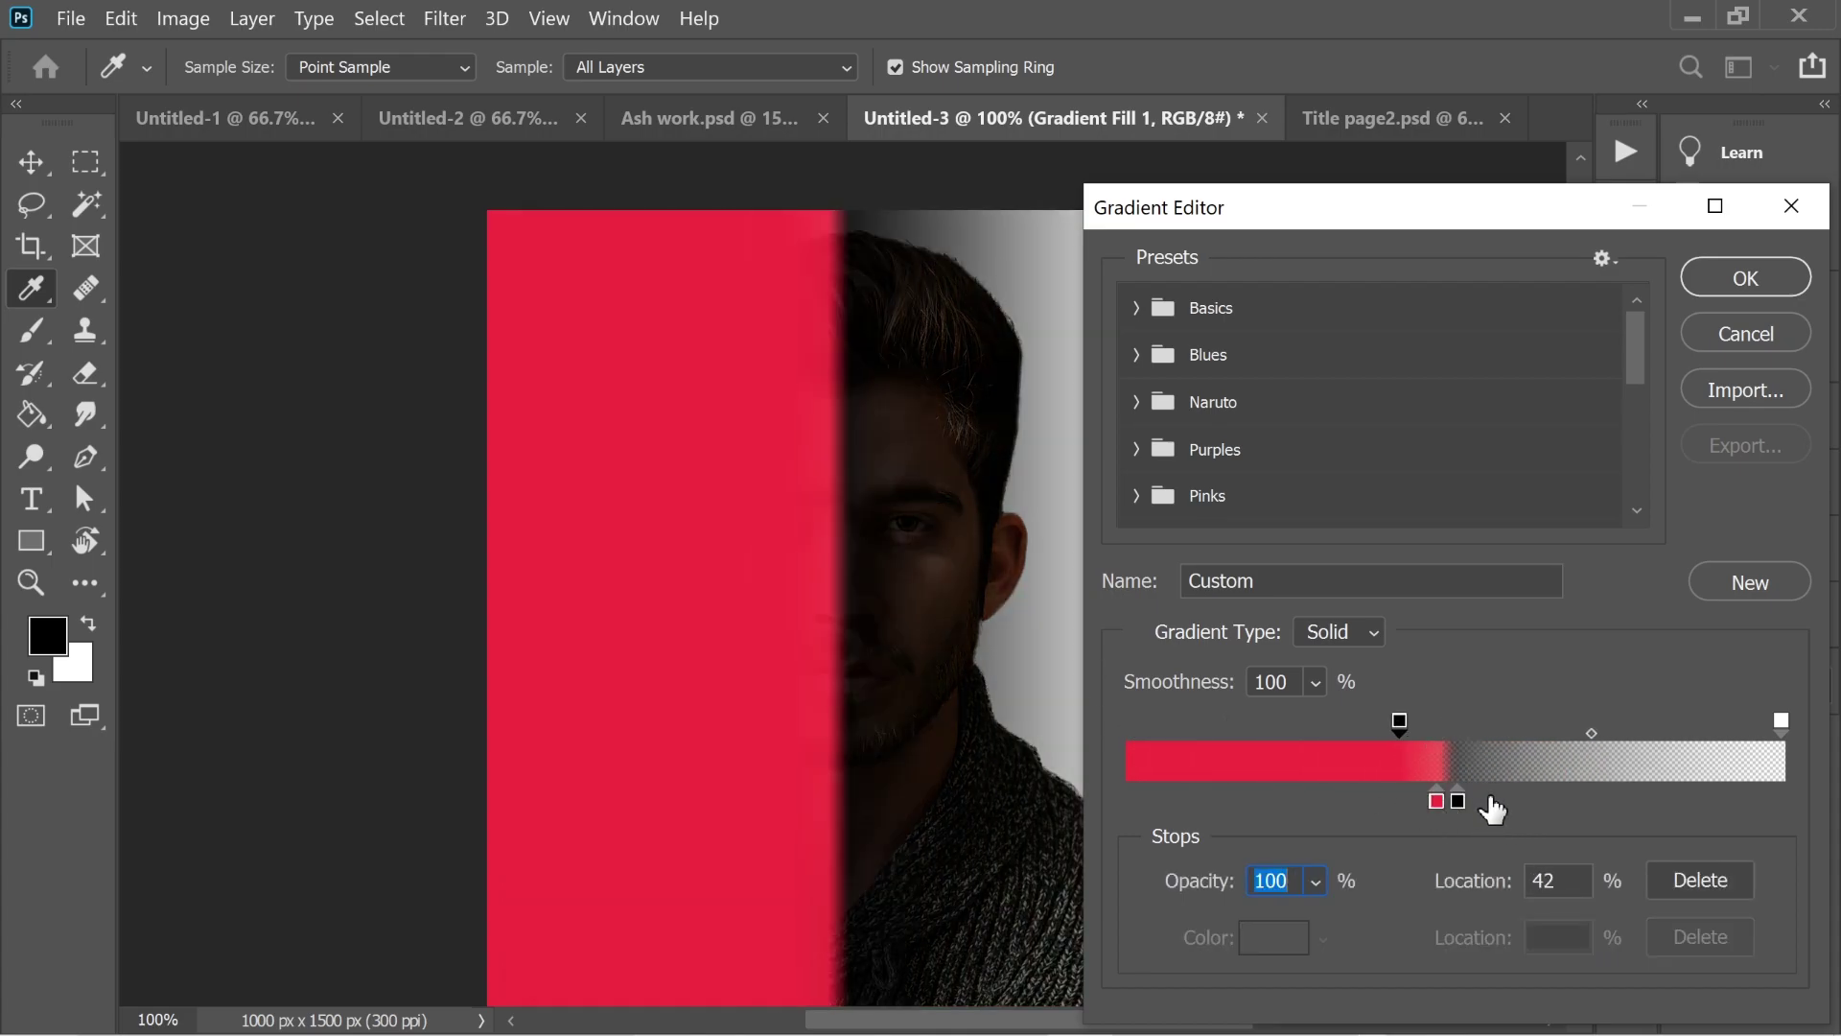
left_click_drag(1458, 802, 1430, 414)
double_click(1464, 800)
left_click(1723, 458)
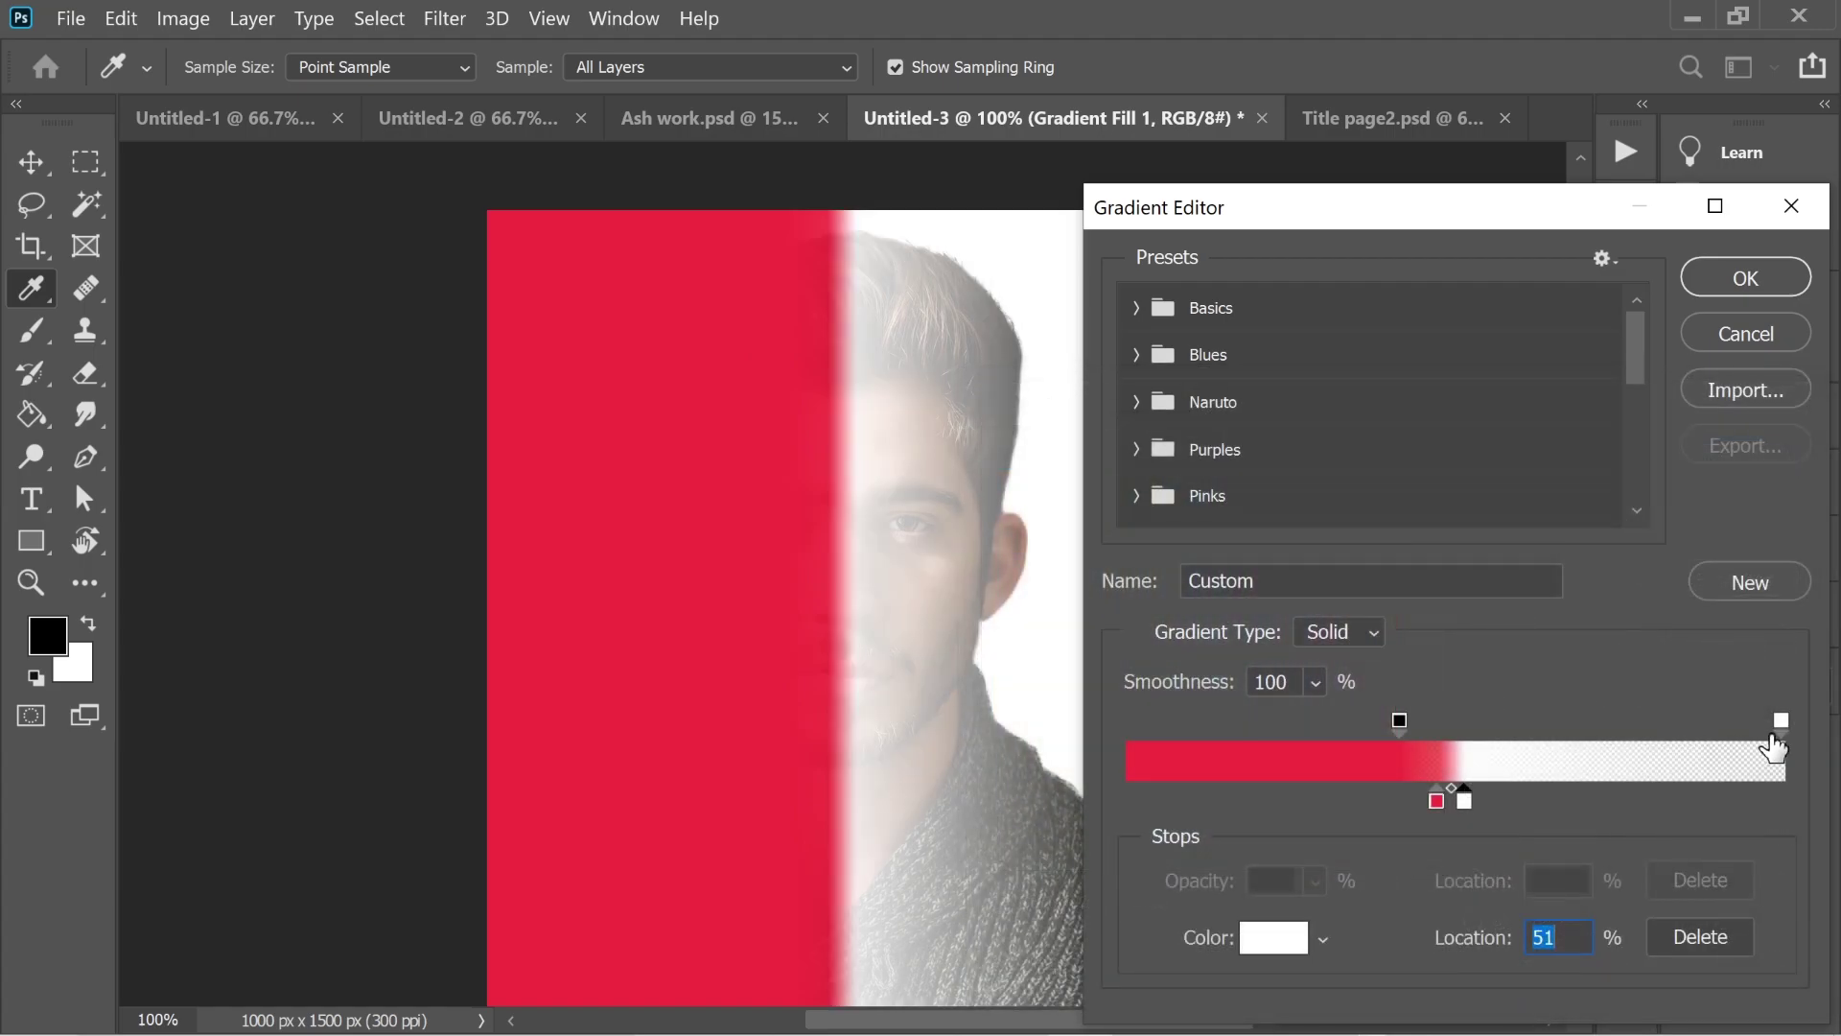
Bring the transparent end toward the middle and line up the white stop at 50%.
left_click_drag(1784, 721, 1407, 721)
left_click_drag(1435, 799, 1434, 802)
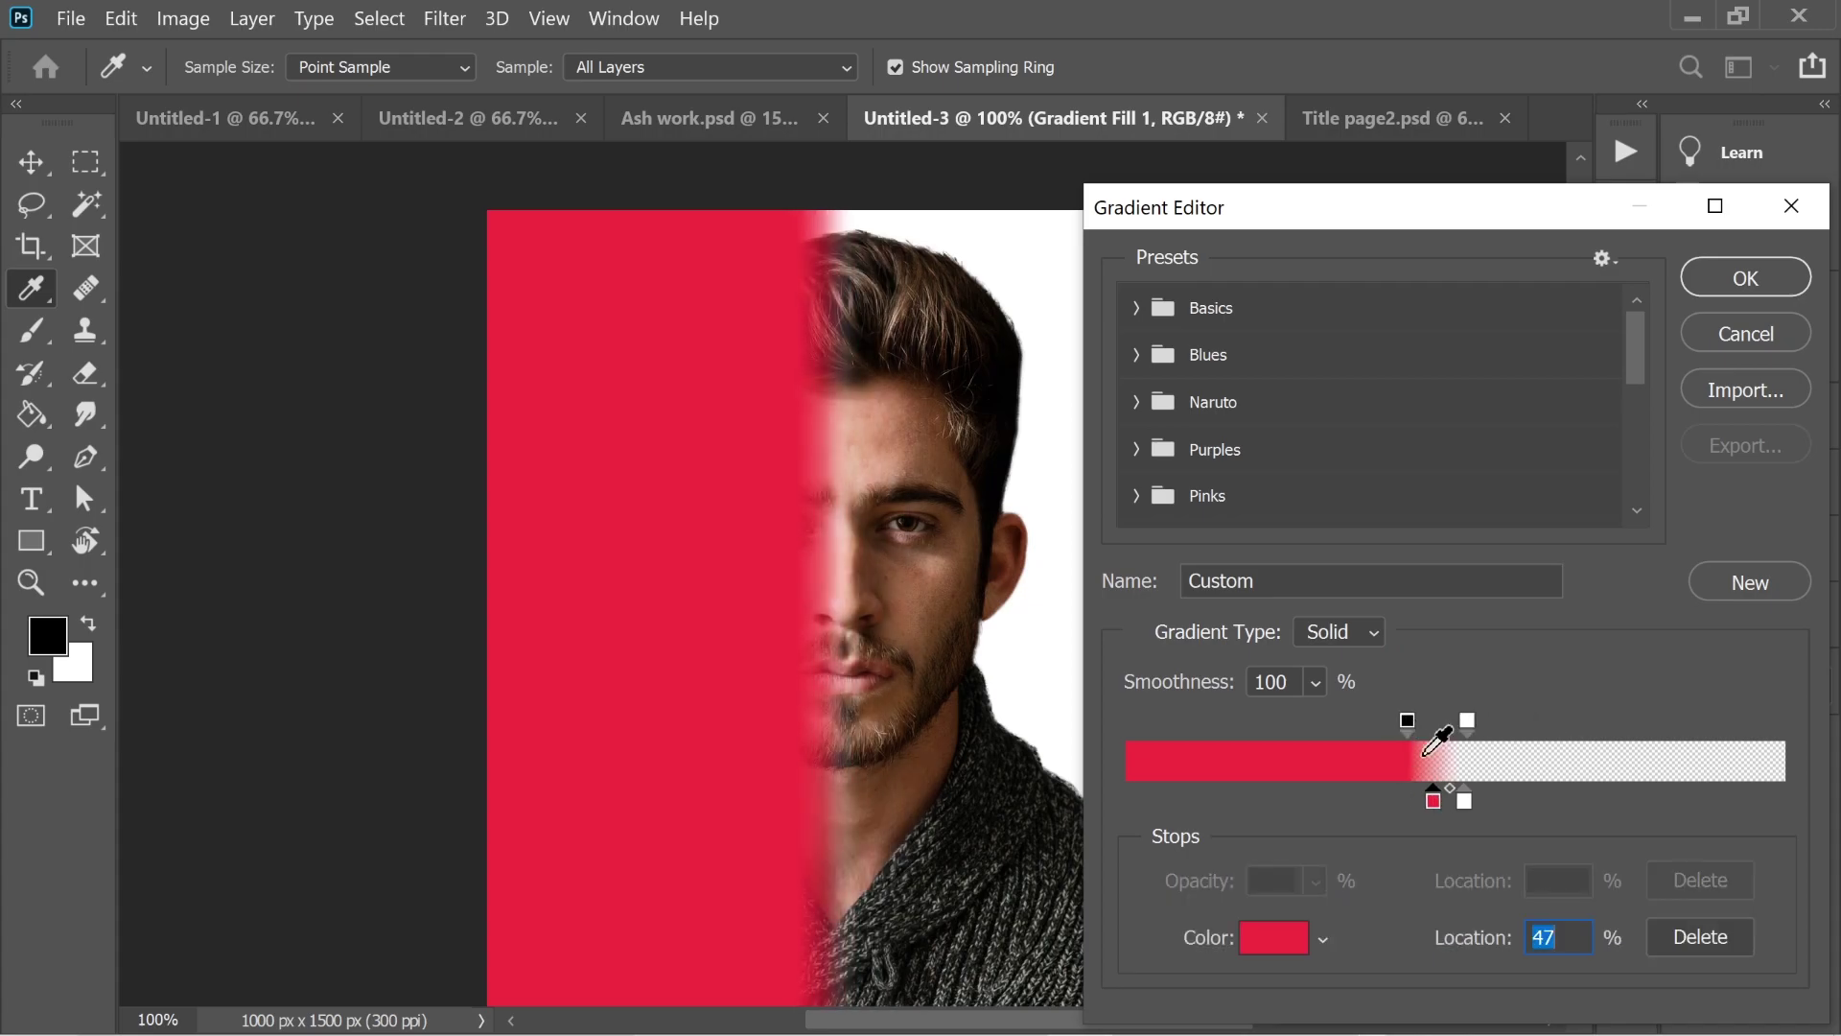
left_click_drag(1406, 720, 1420, 719)
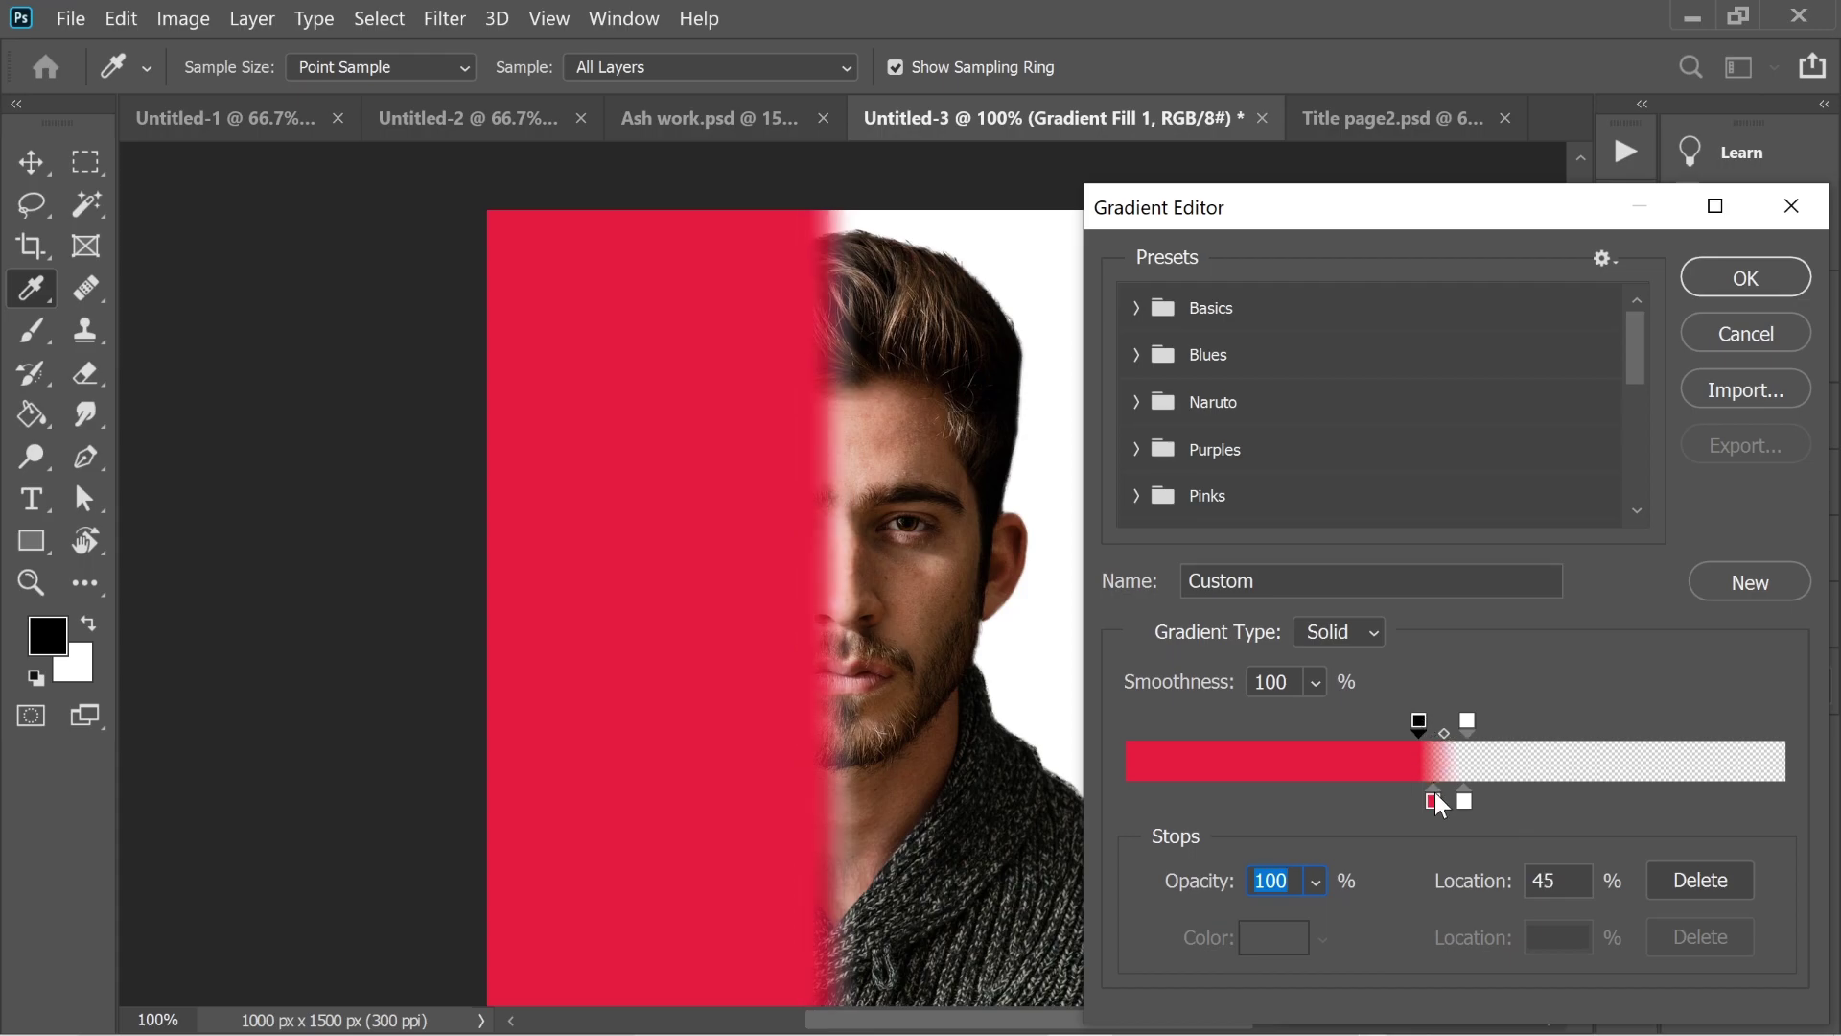
left_click_drag(1435, 800, 1459, 802)
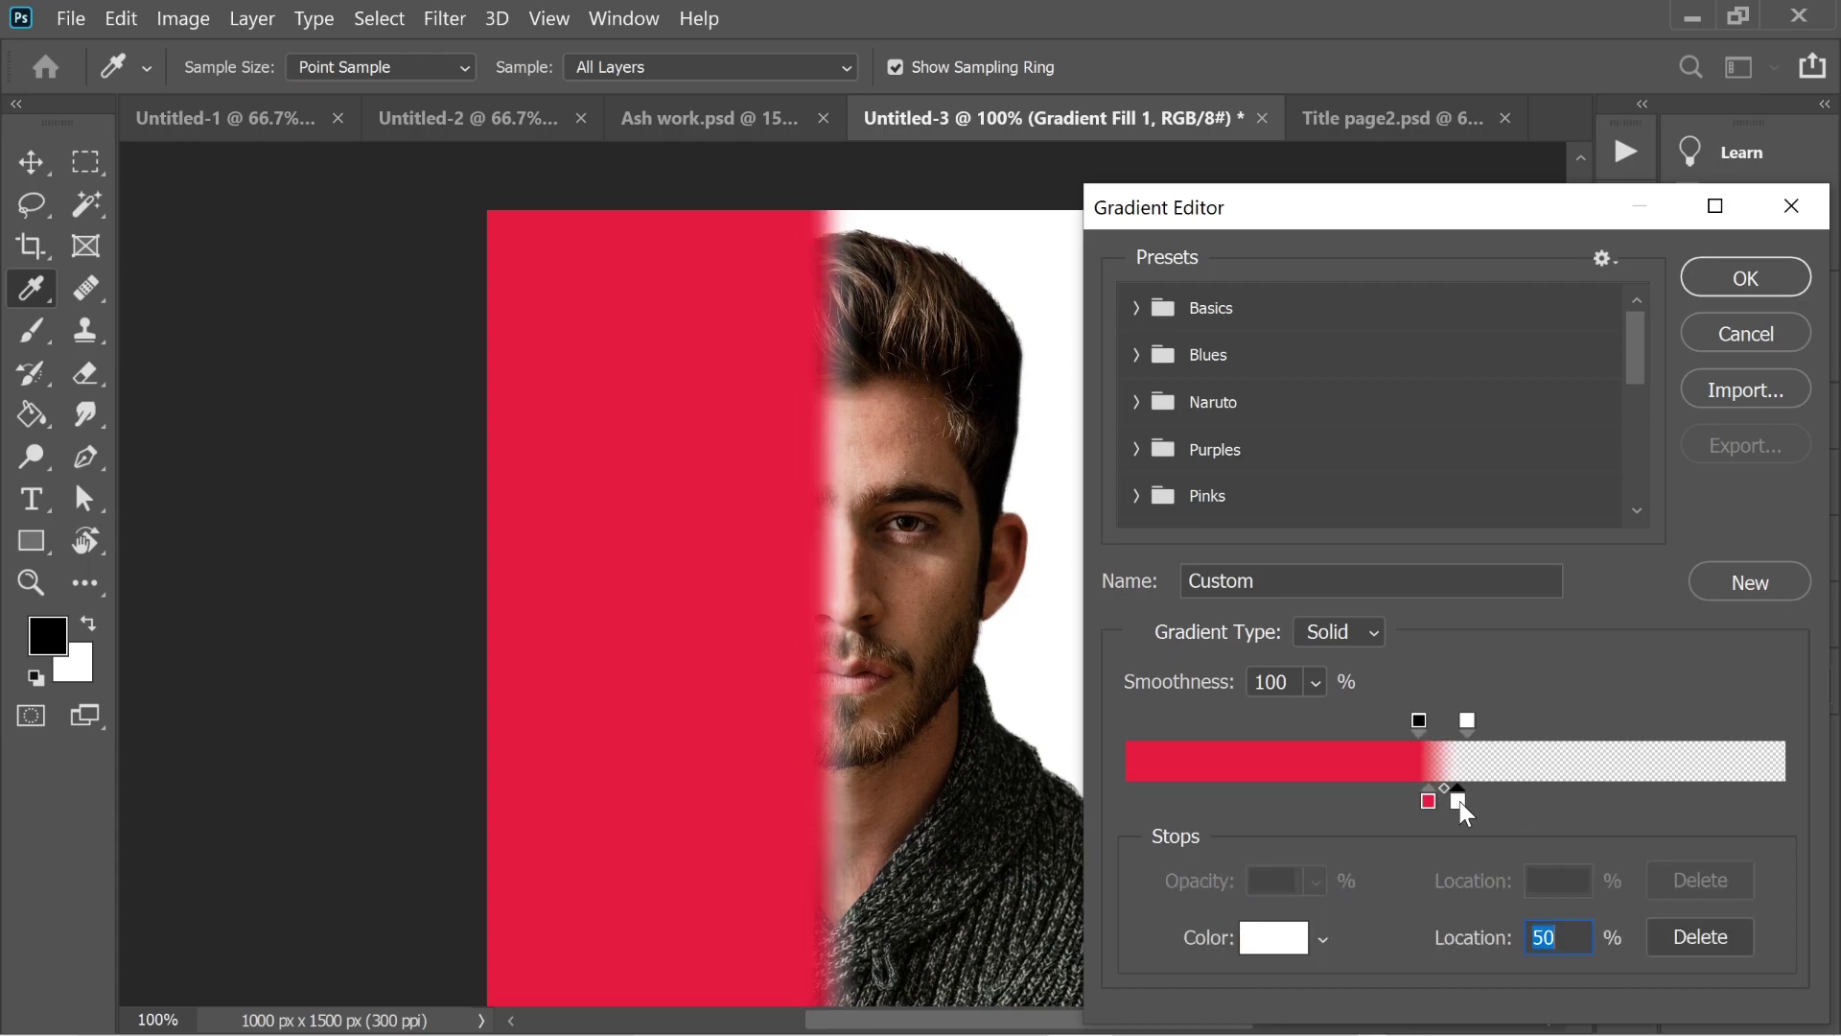
left_click_drag(1467, 720, 1457, 722)
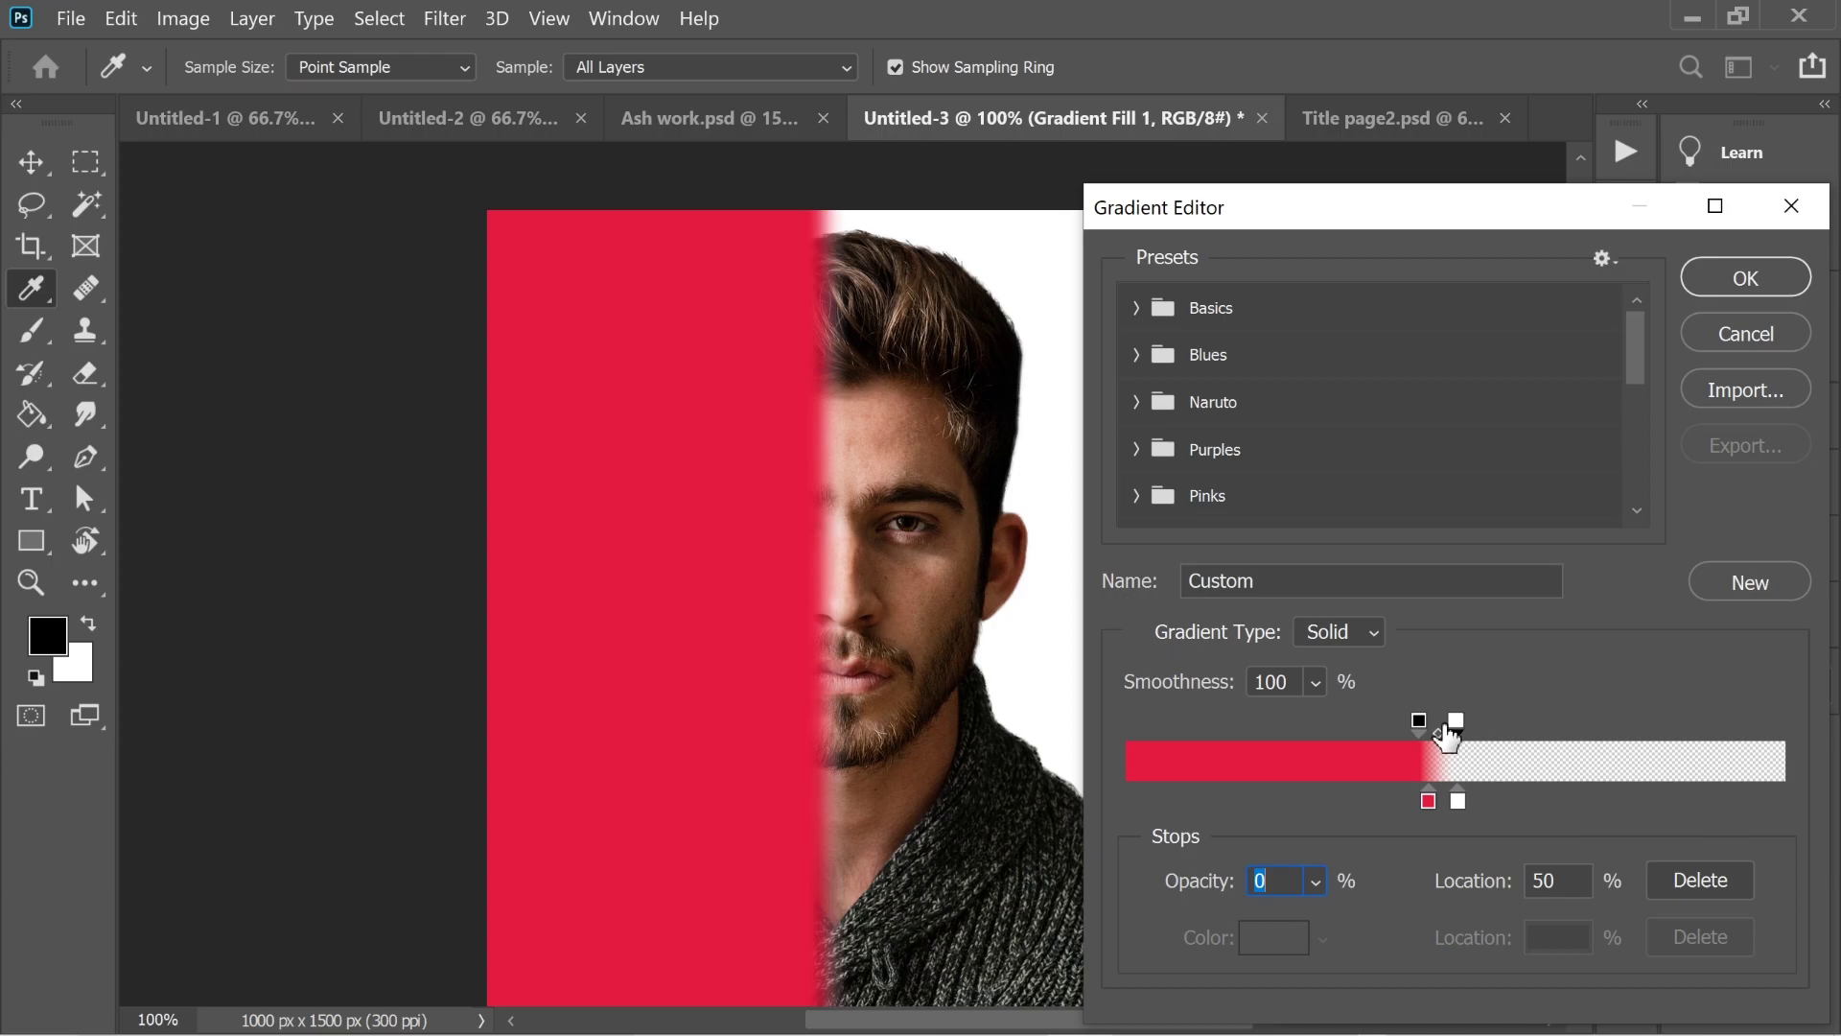
left_click(1421, 719)
left_click(1430, 799)
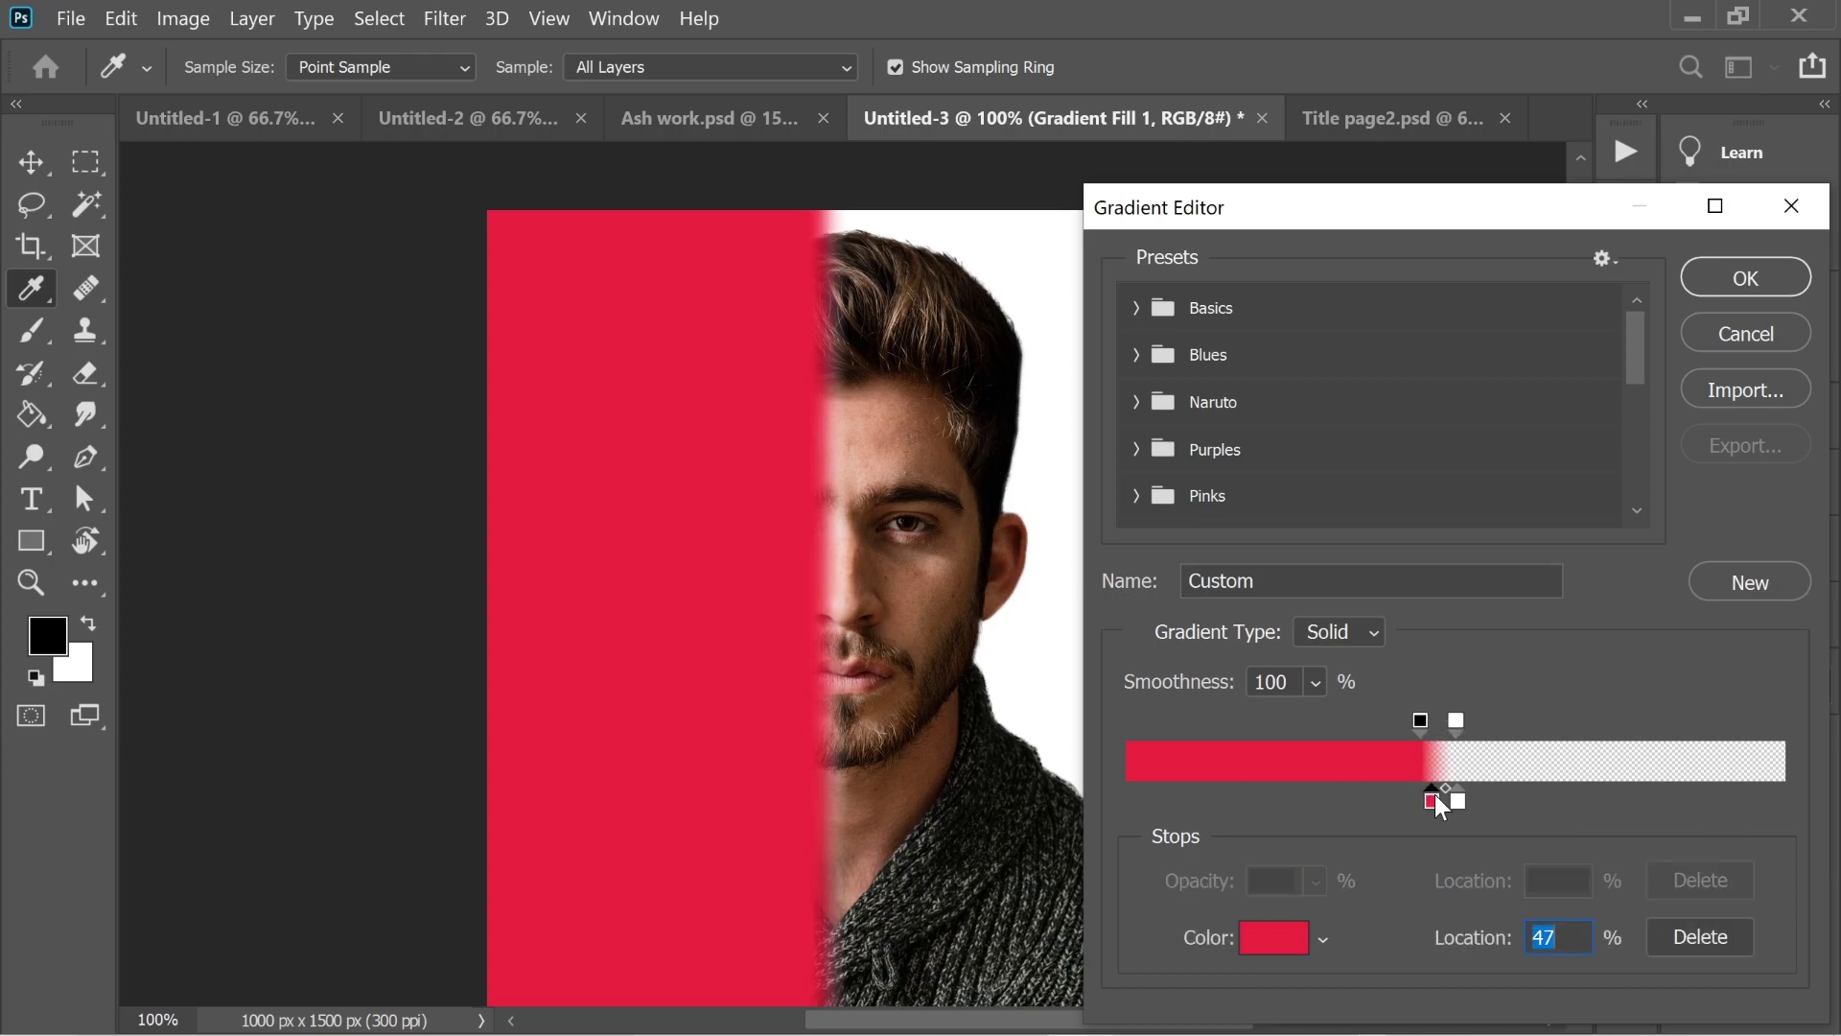
Set the opaque stop and red stop to 44% for a hard edge, then confirm.
left_click_drag(1424, 723, 1411, 724)
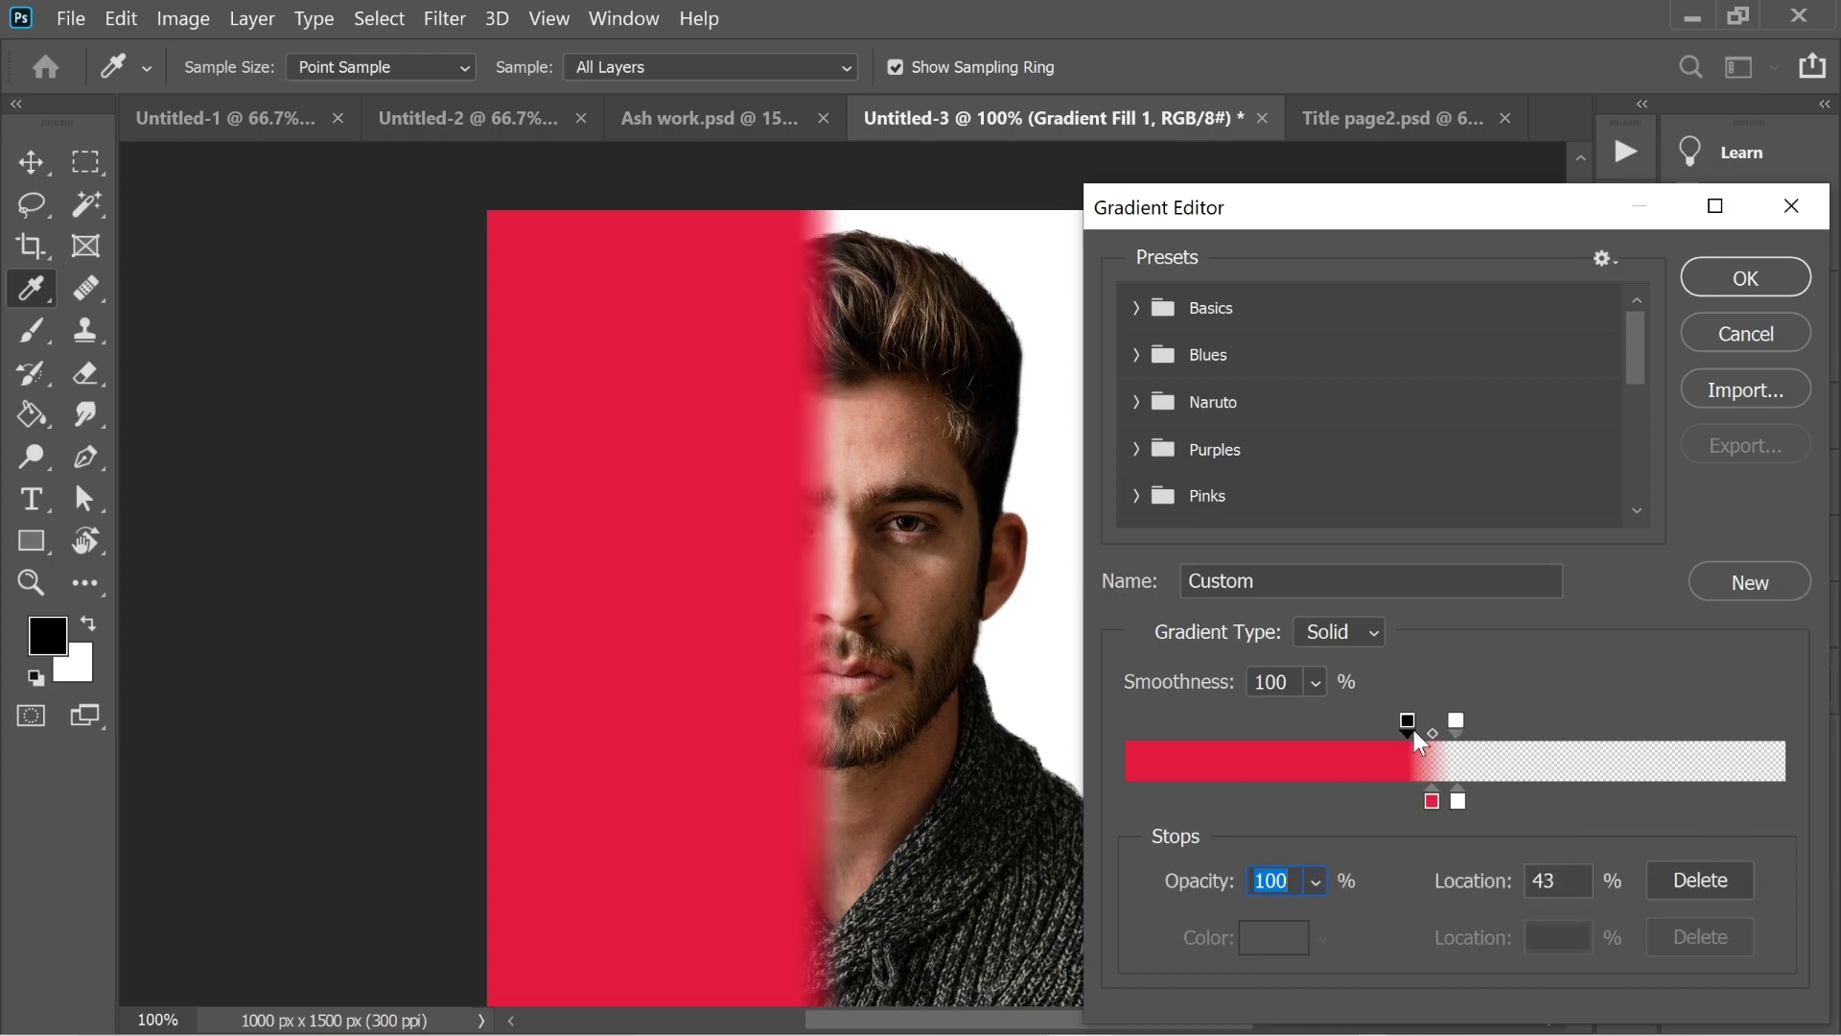
mouse_move(1431, 801)
left_mouse_down()
mouse_move(1394, 802)
mouse_move(1410, 802)
left_mouse_up()
left_click(1407, 721)
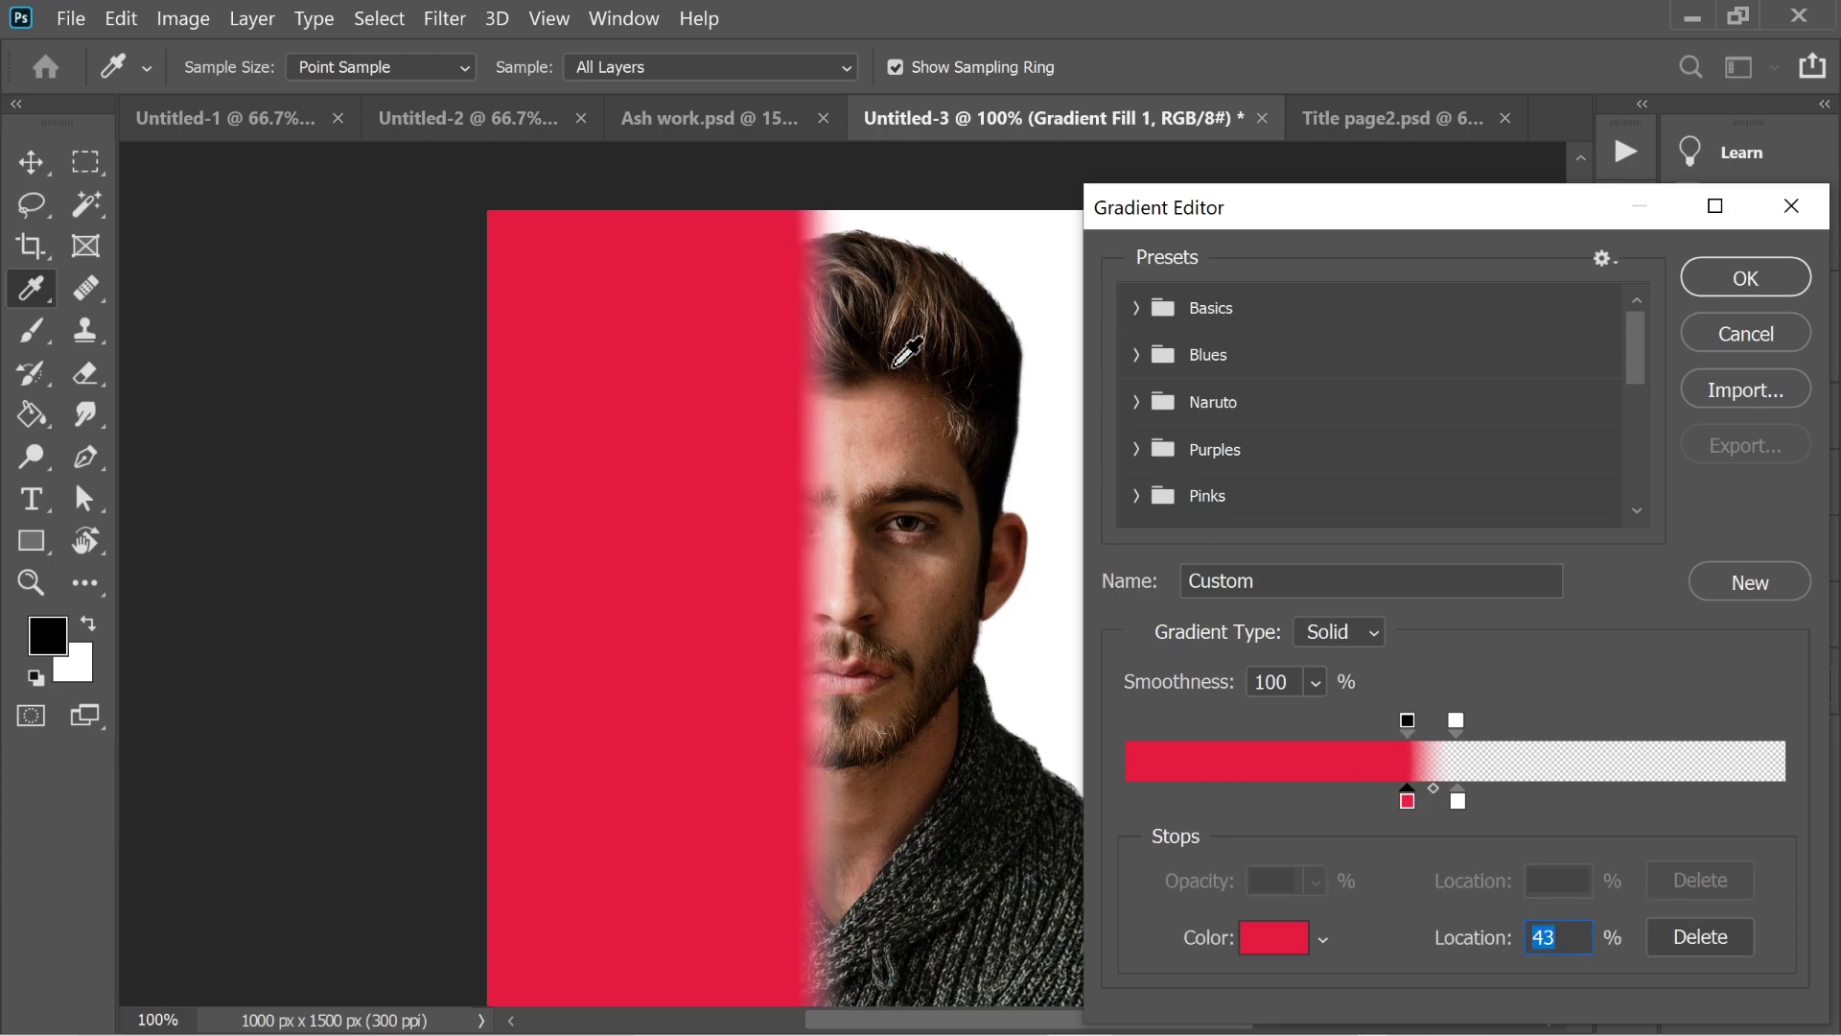
left_click_drag(1408, 722, 1416, 723)
left_click_drag(1407, 801, 1412, 802)
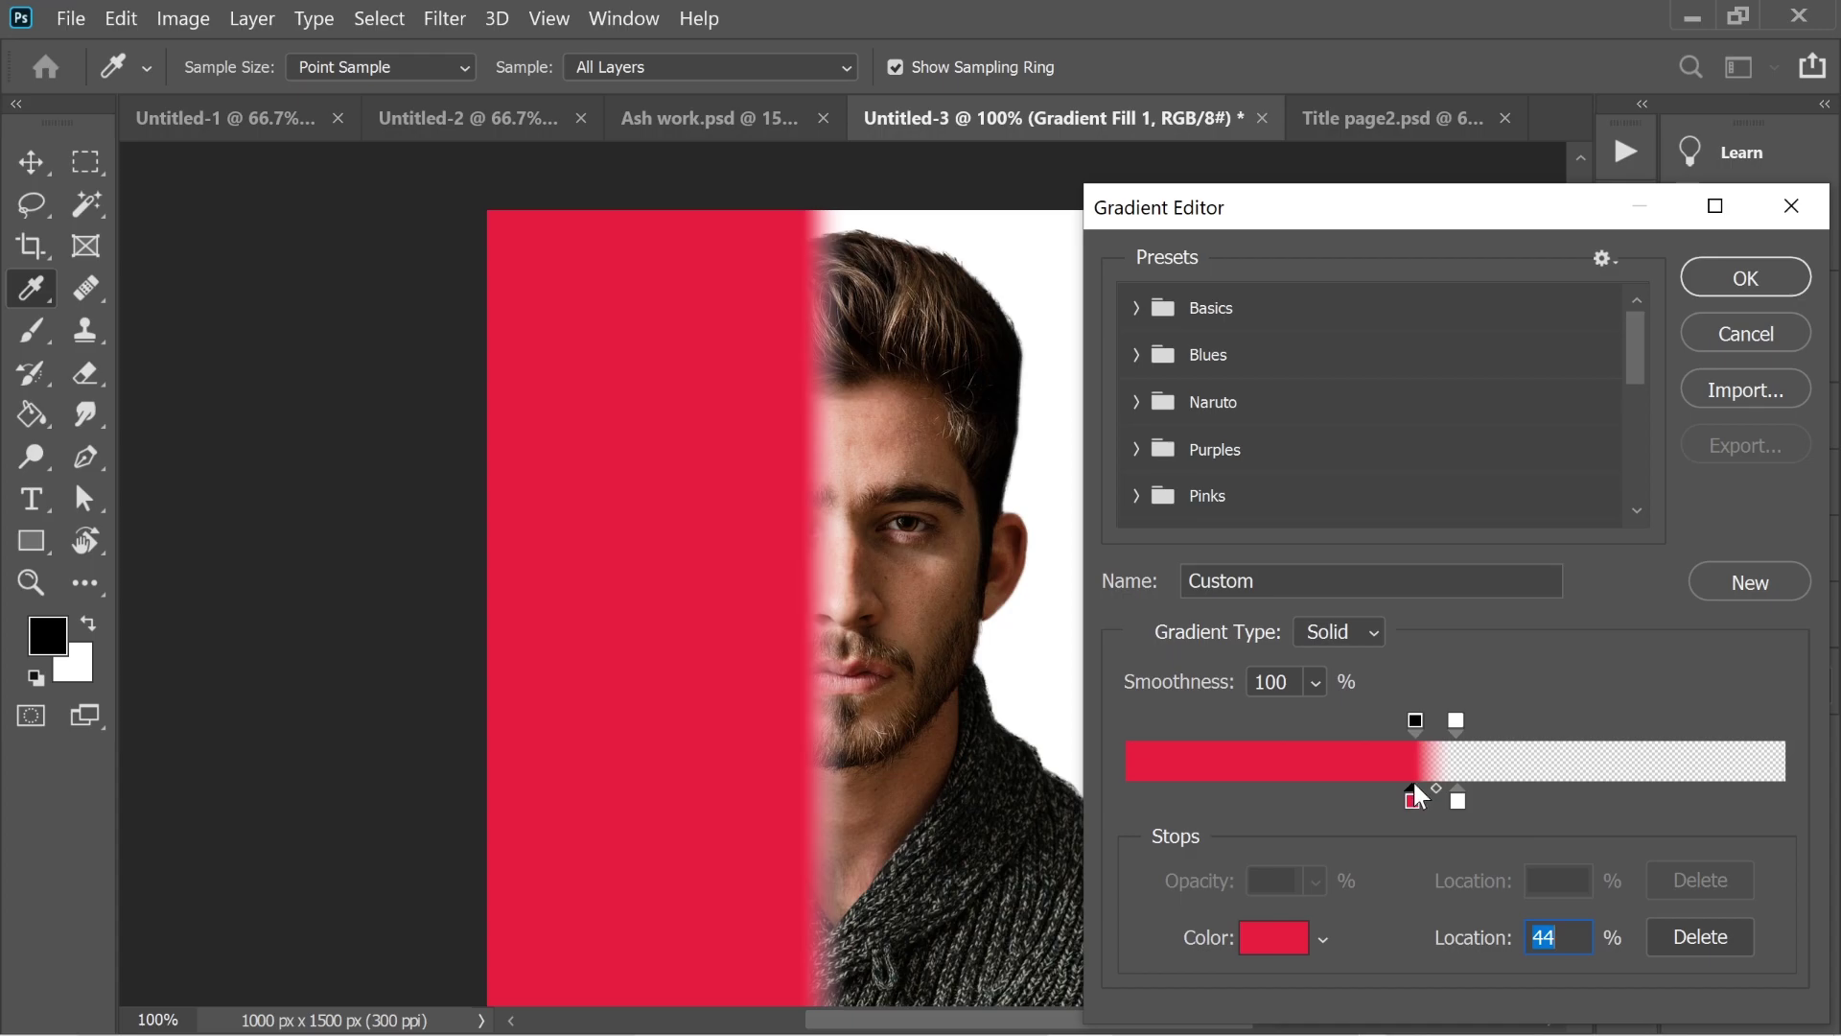
left_click(1737, 278)
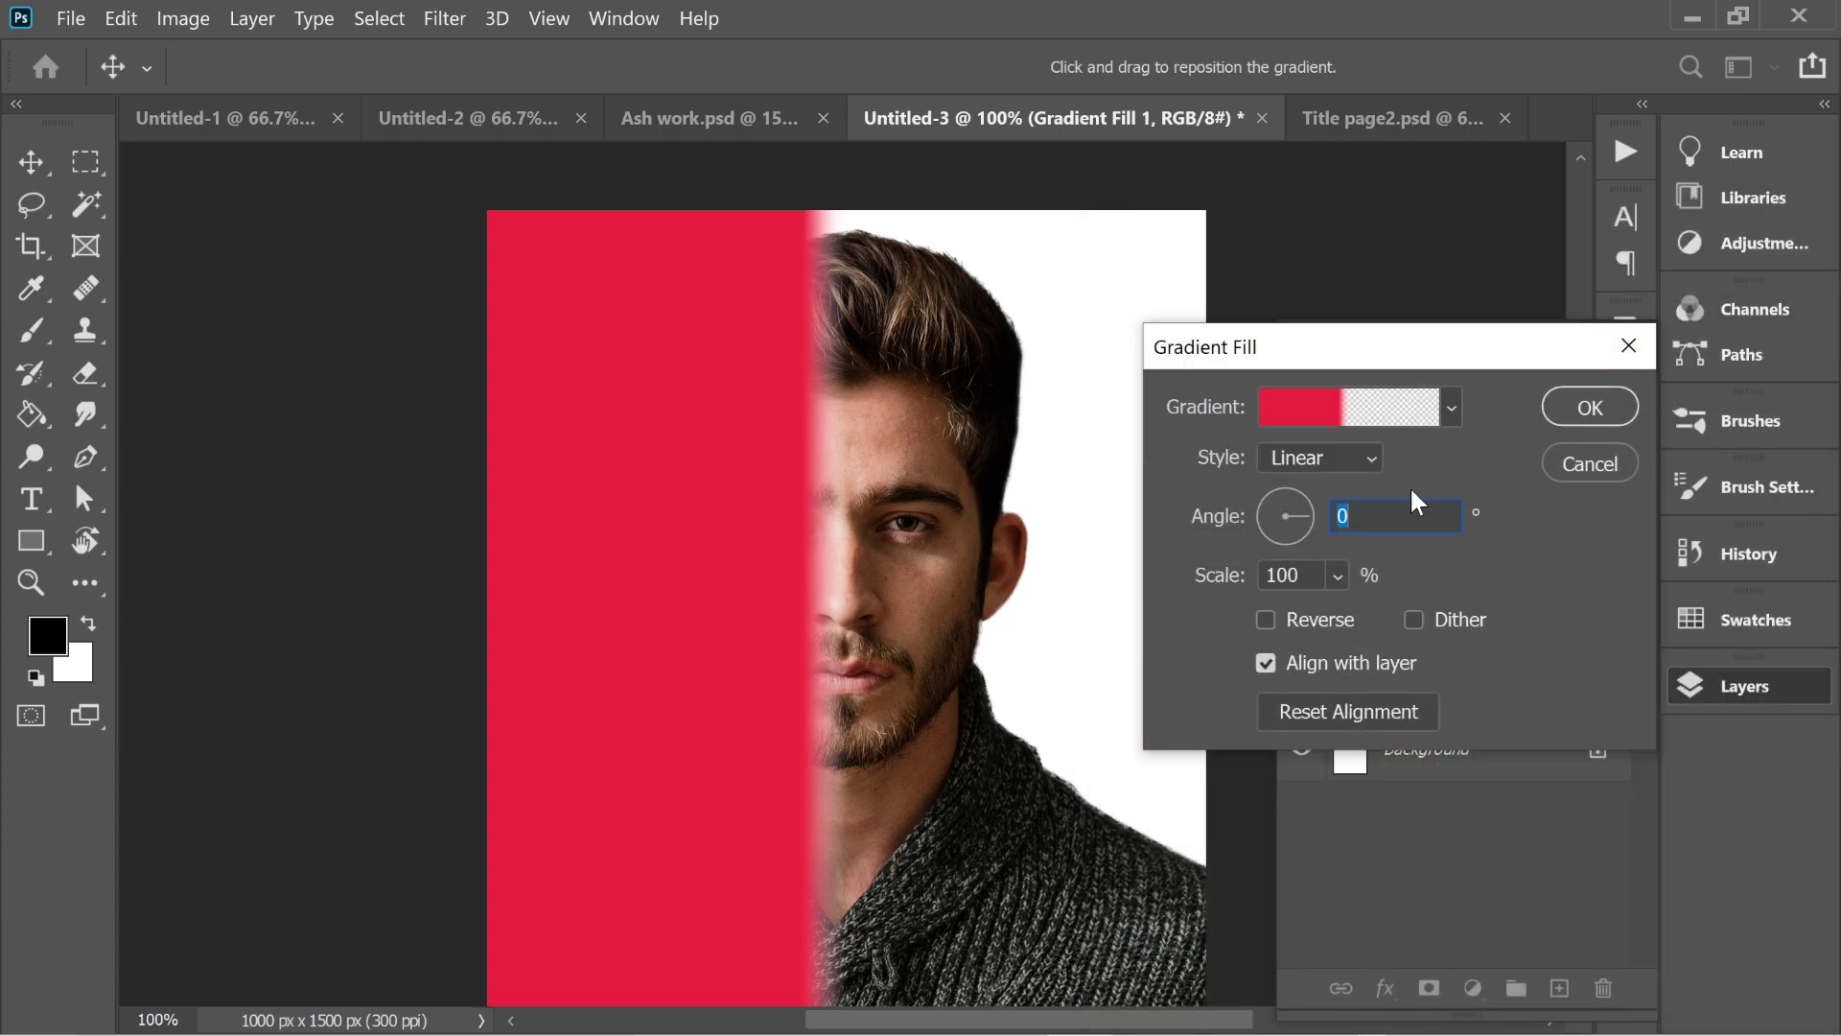
Apply the gradient fill and set Gradient Fill 1 to Color blend mode at 55% opacity.
left_click(1585, 408)
left_click(1475, 445)
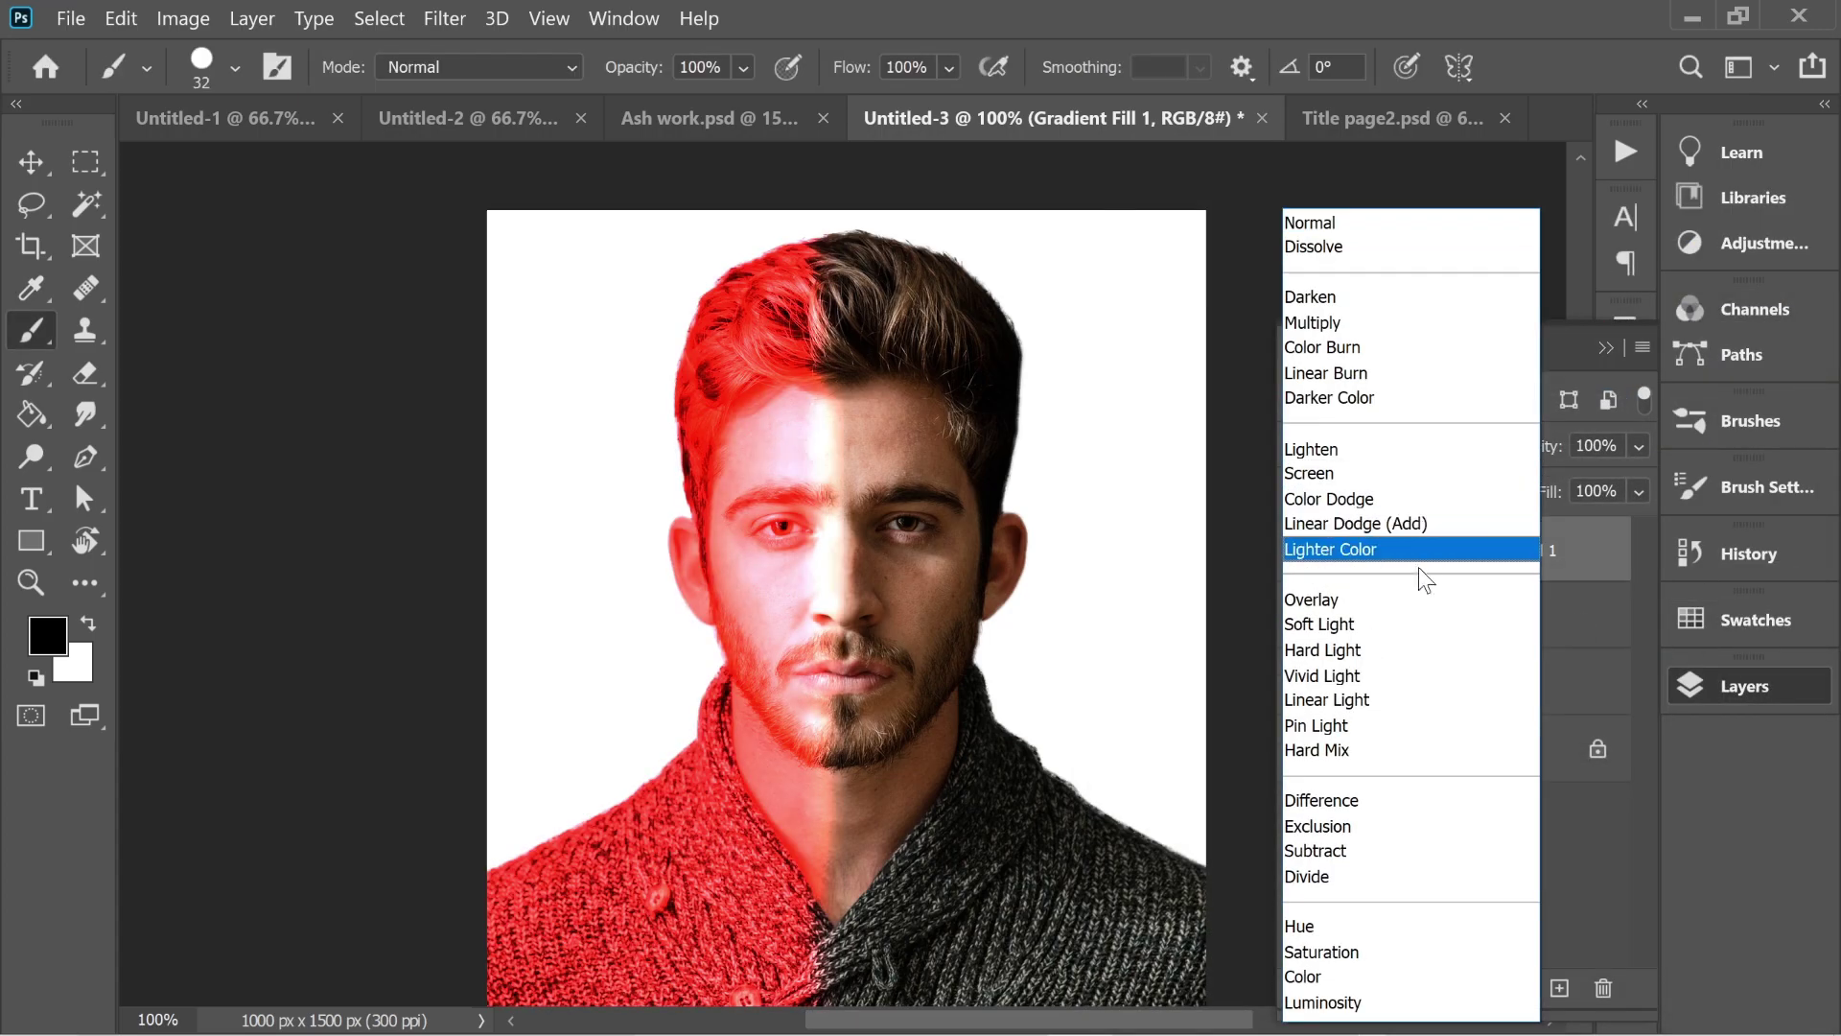
left_click(1315, 970)
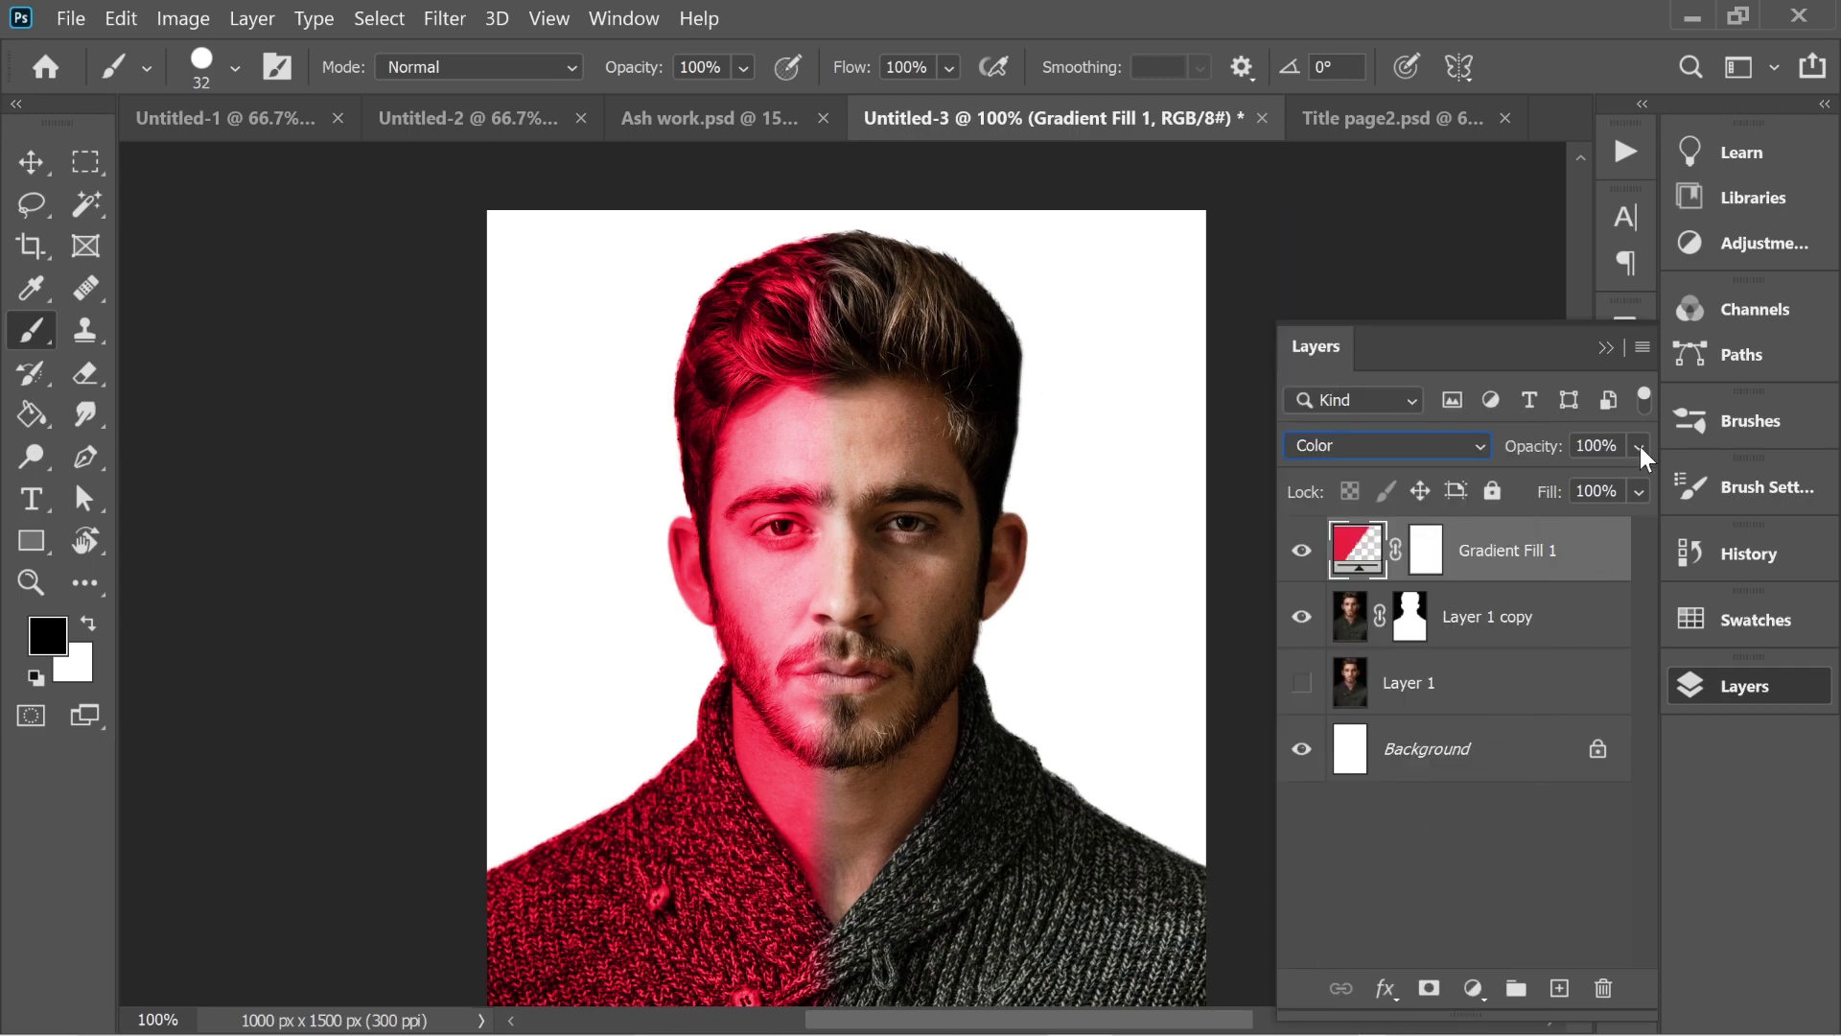
left_click_drag(1640, 446, 1569, 483)
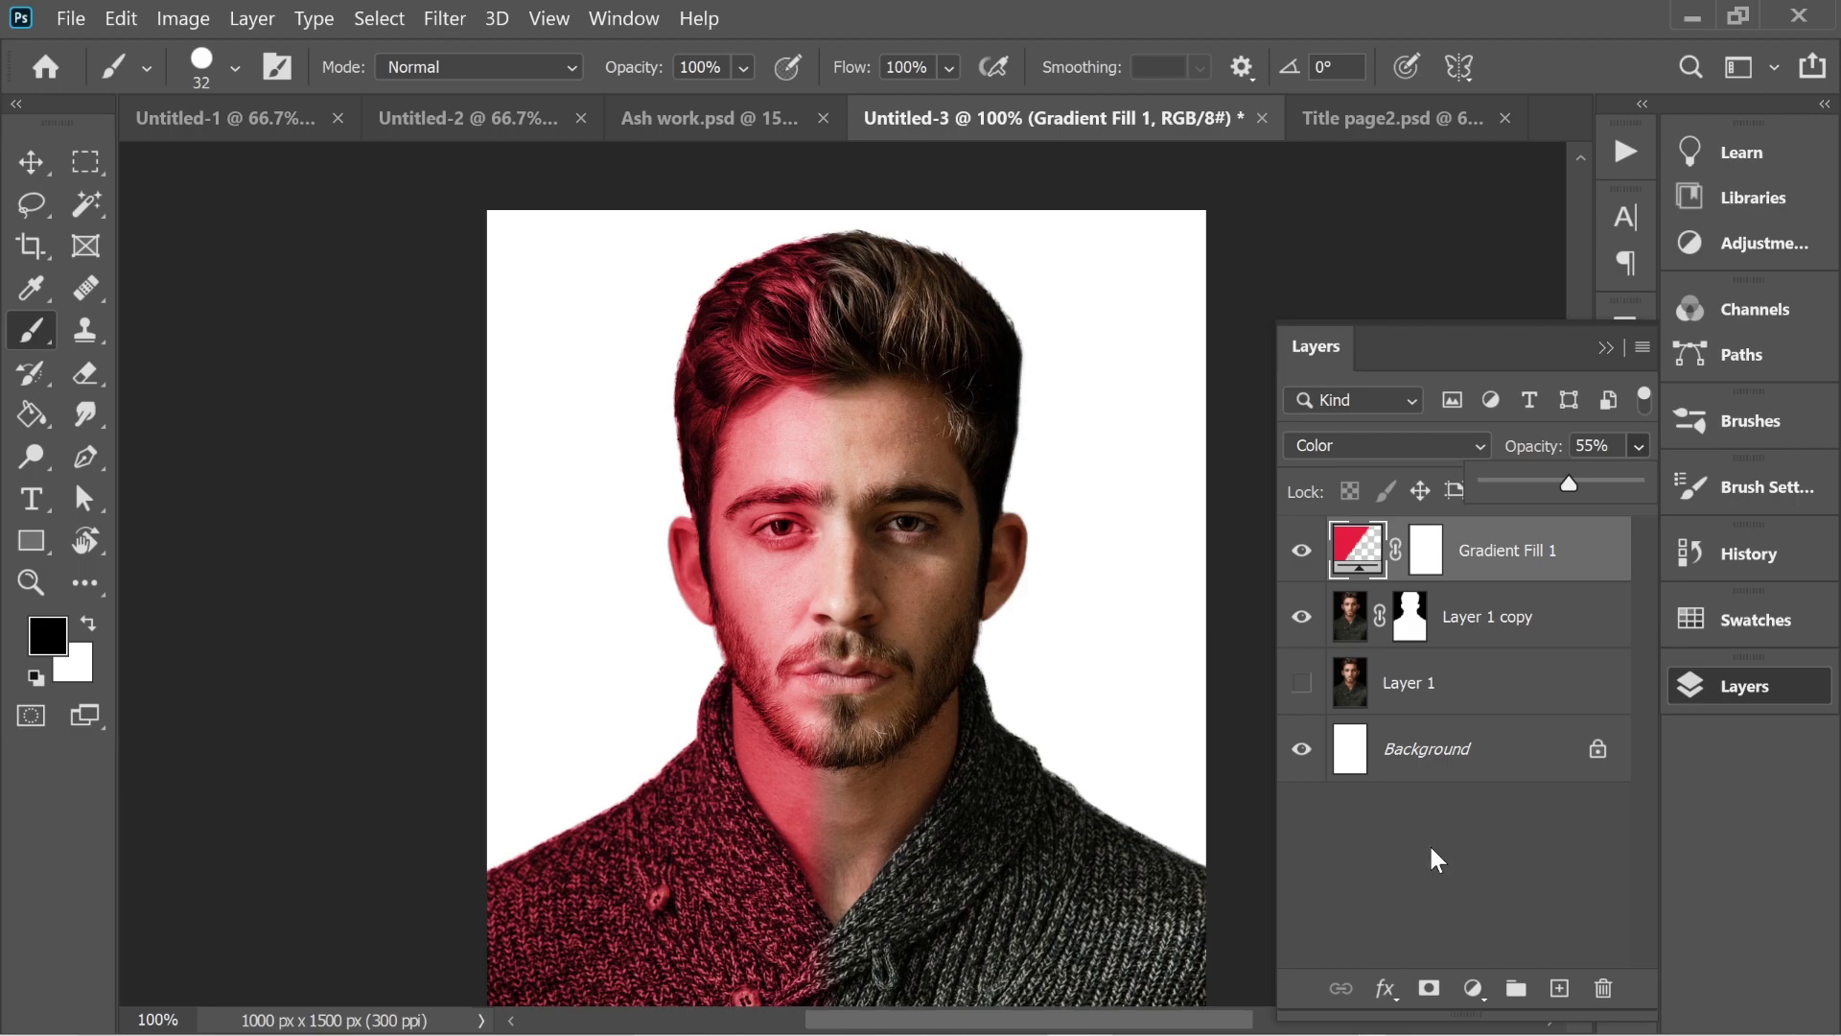
Duplicate Gradient Fill 1 and open the copy's gradient fill settings.
left_click(1498, 866)
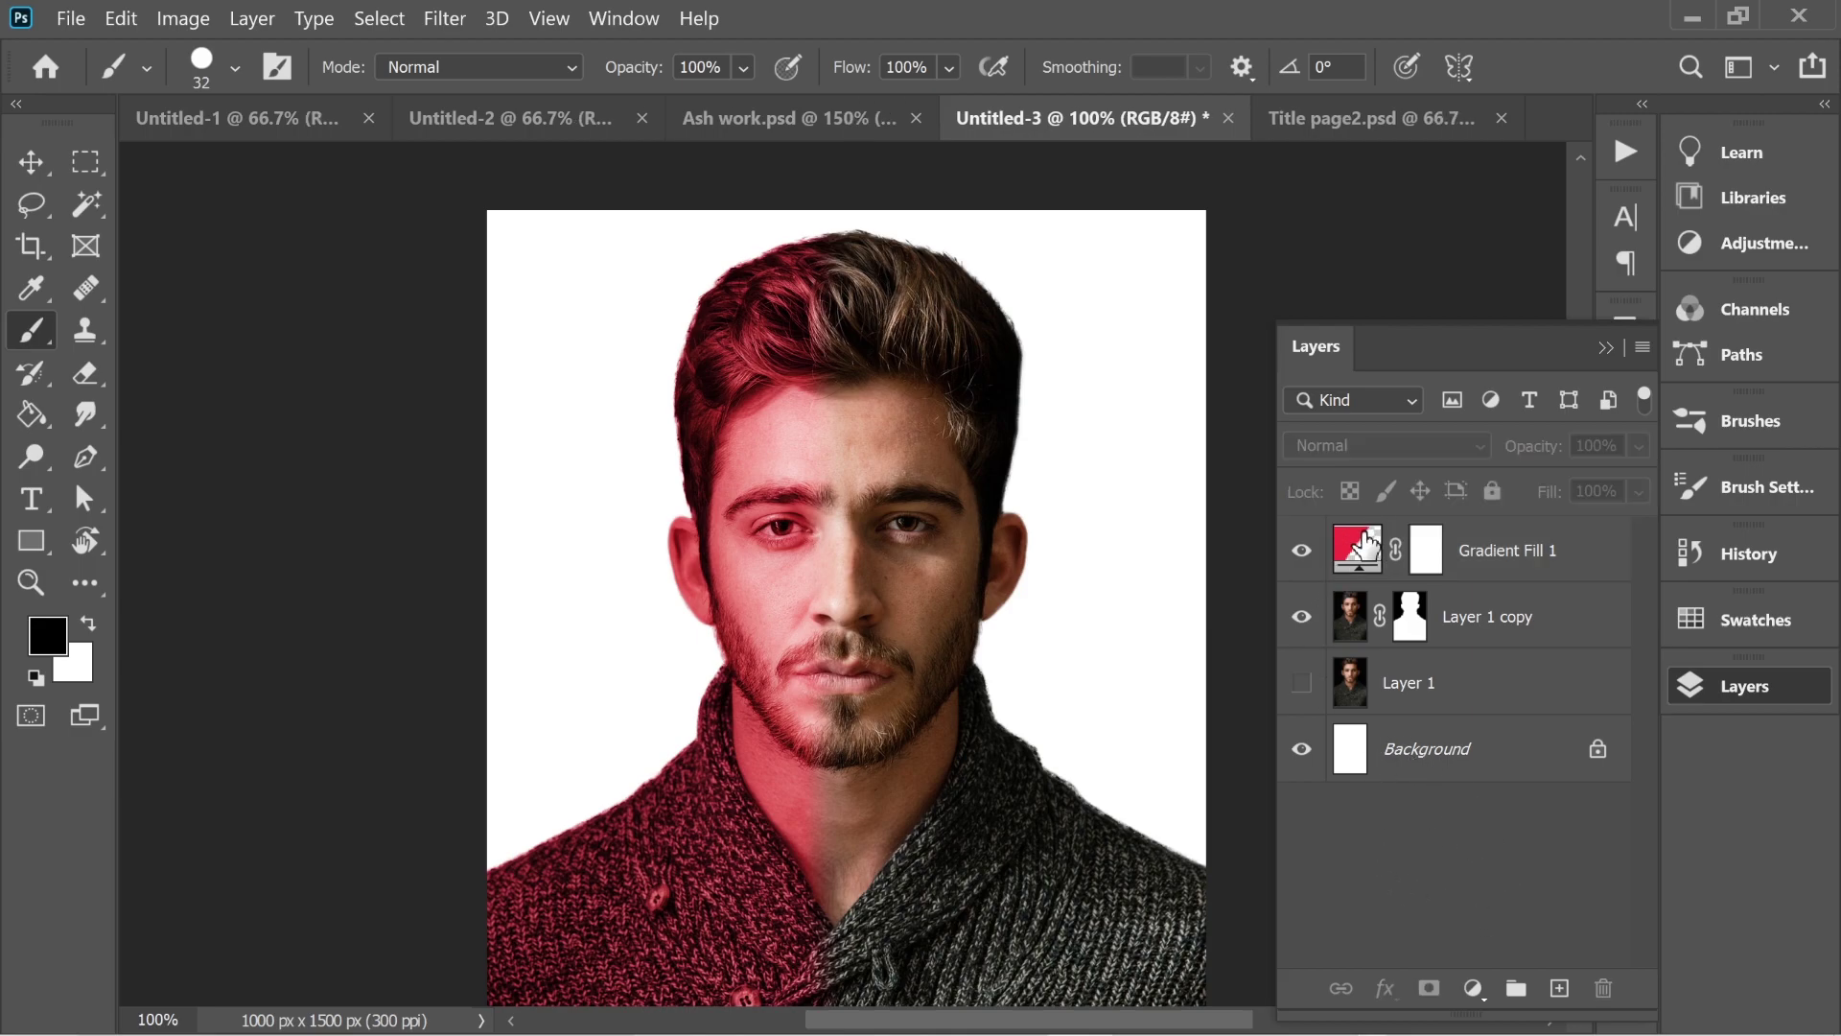
left_click(1365, 545)
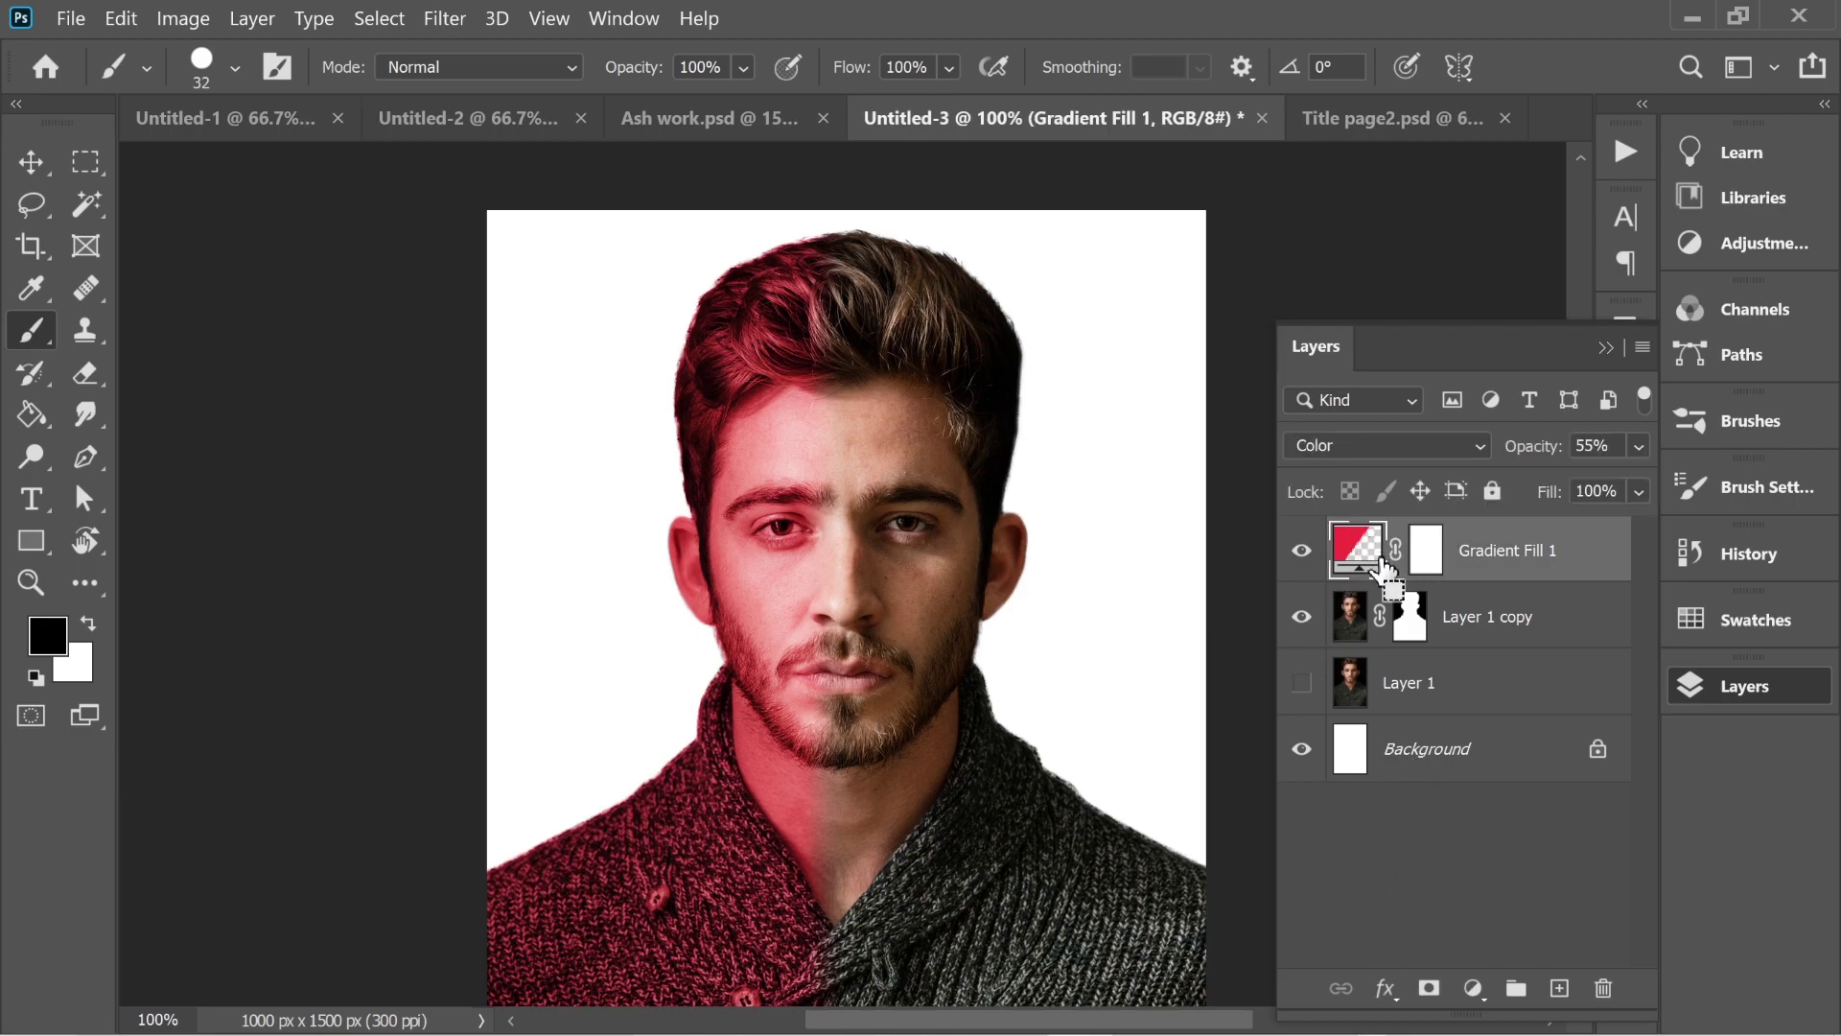
left_click_drag(1382, 571, 1384, 564)
double_click(1381, 550)
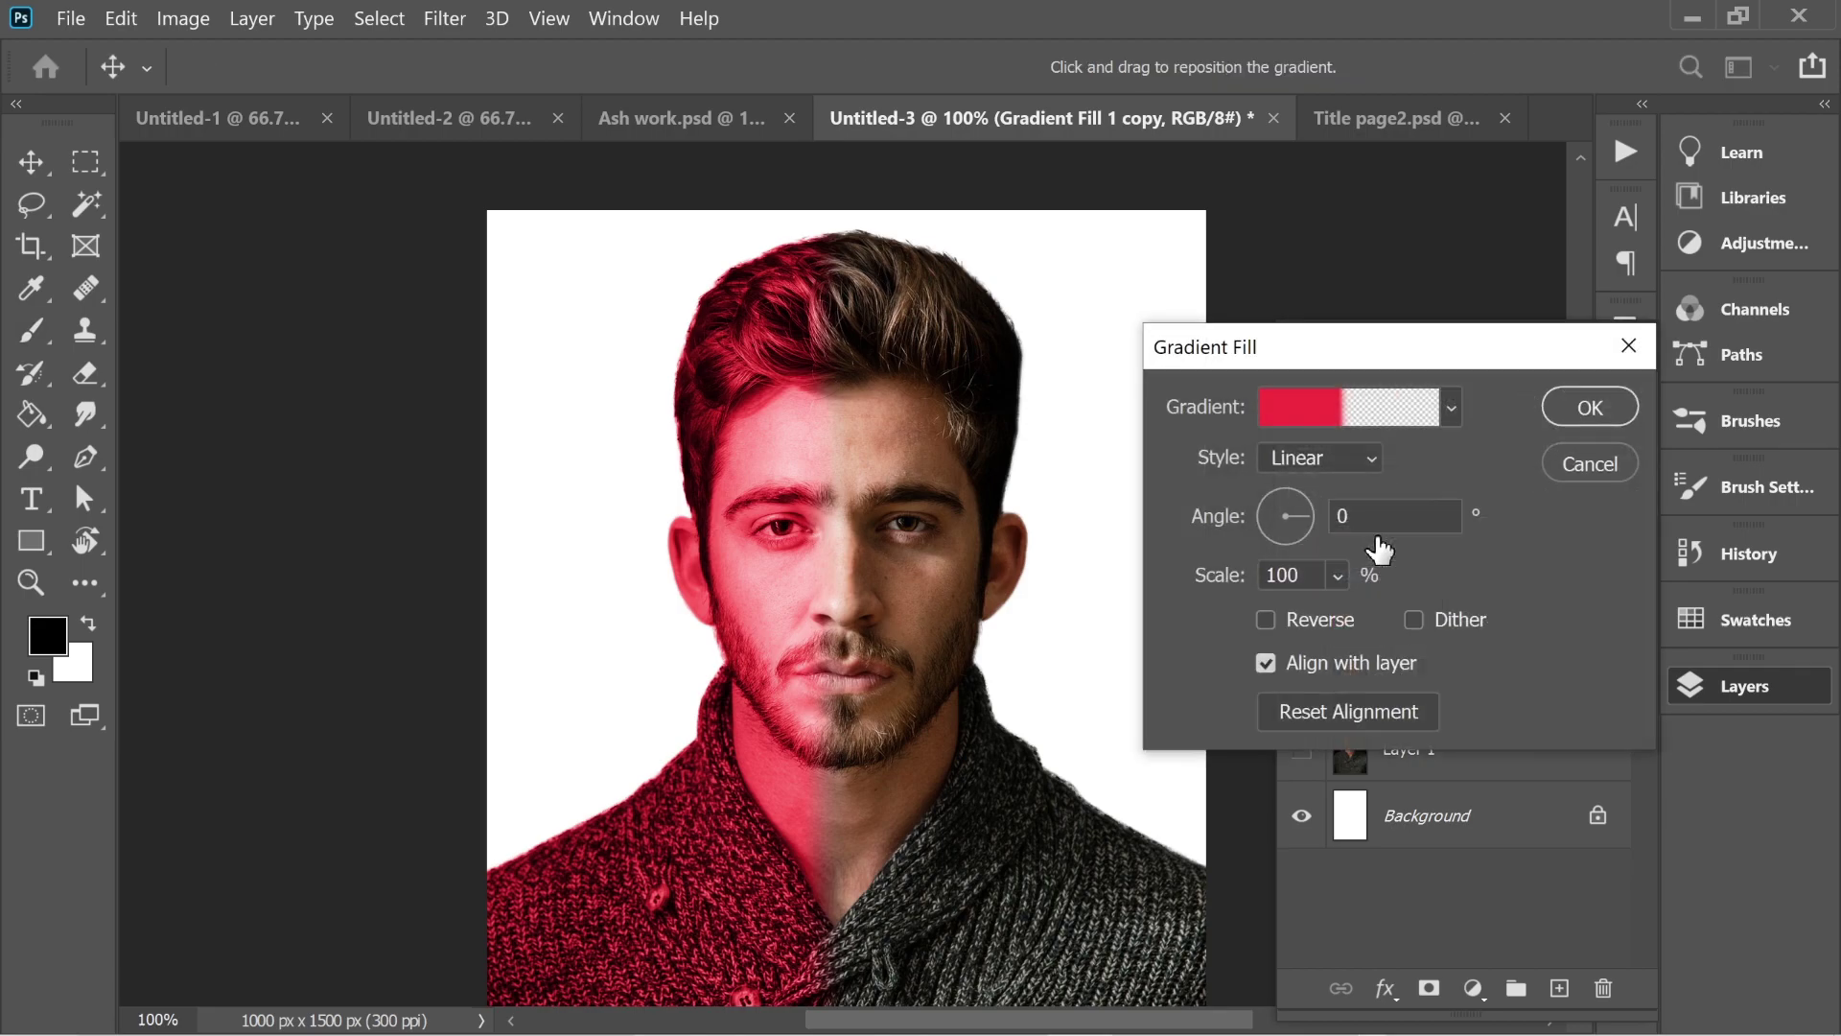
Change the copy's red colour stop to blue 0d6de5.
left_click(1354, 423)
double_click(1413, 802)
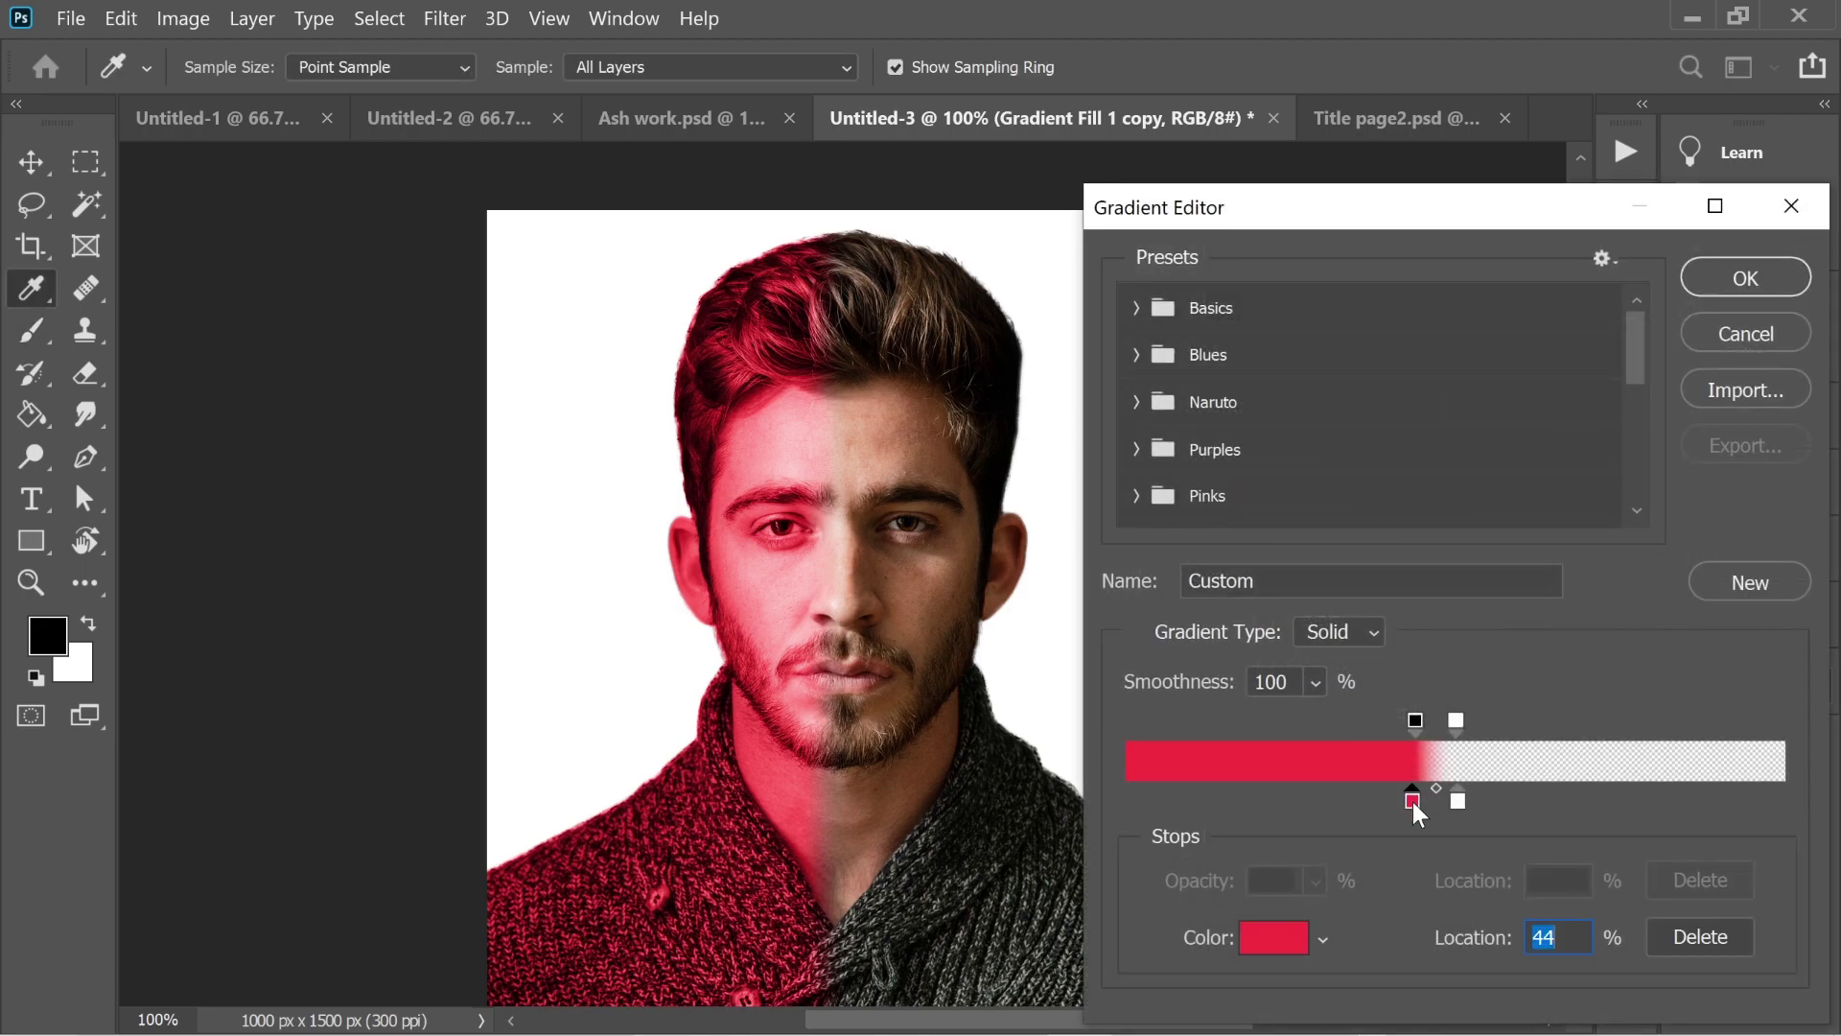
left_click_drag(1270, 484, 1227, 486)
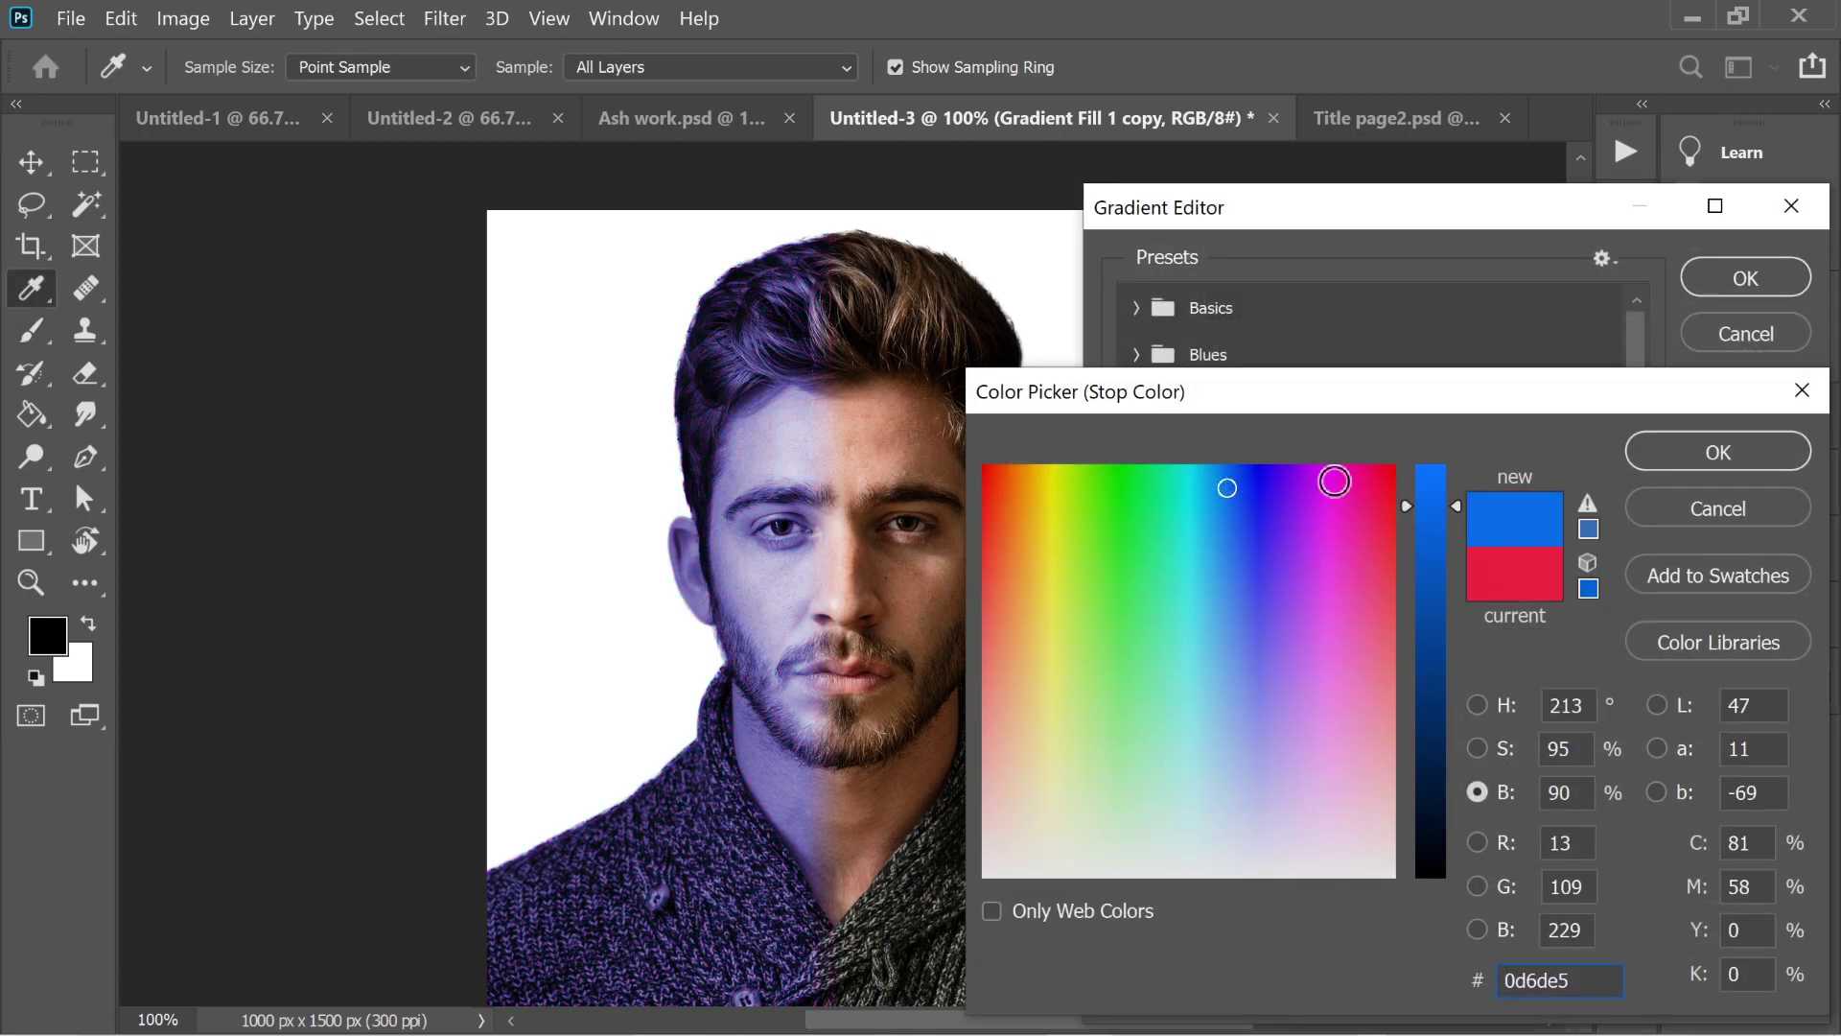
left_click(1654, 452)
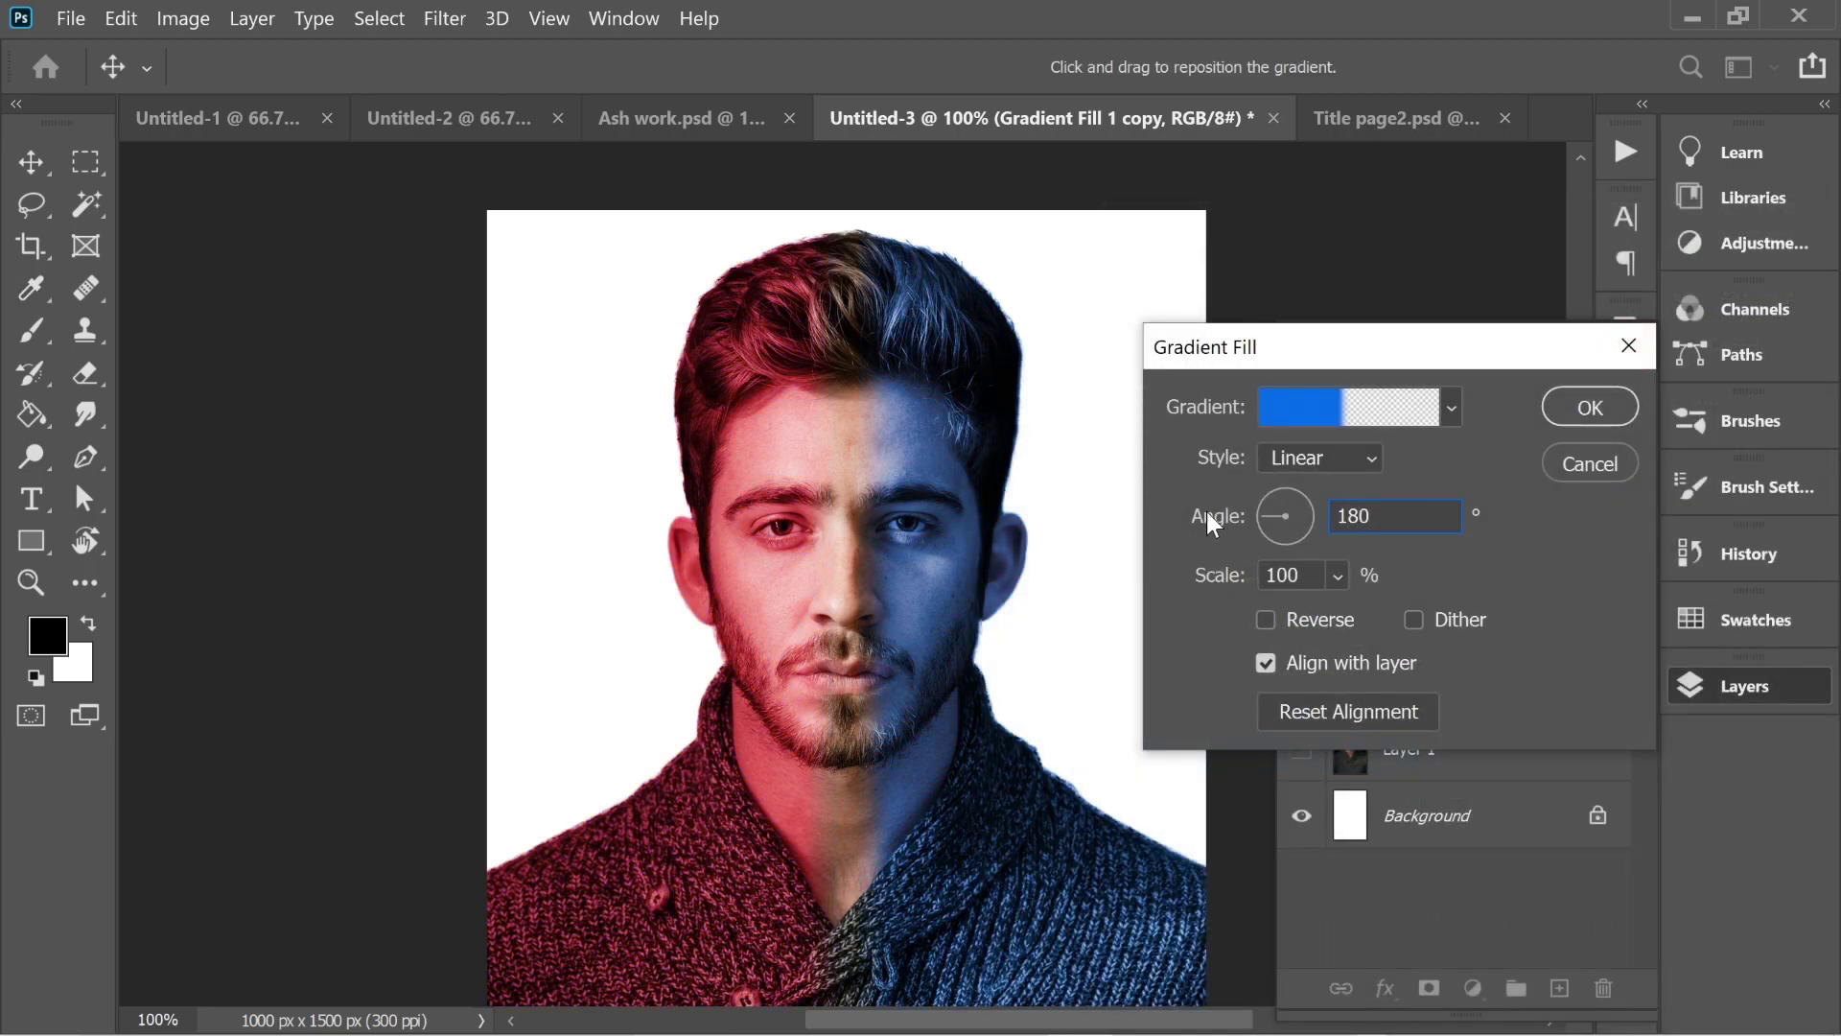
Move the white stop to 55% and transparent end to 56%, then apply the blue gradient.
left_click(1395, 404)
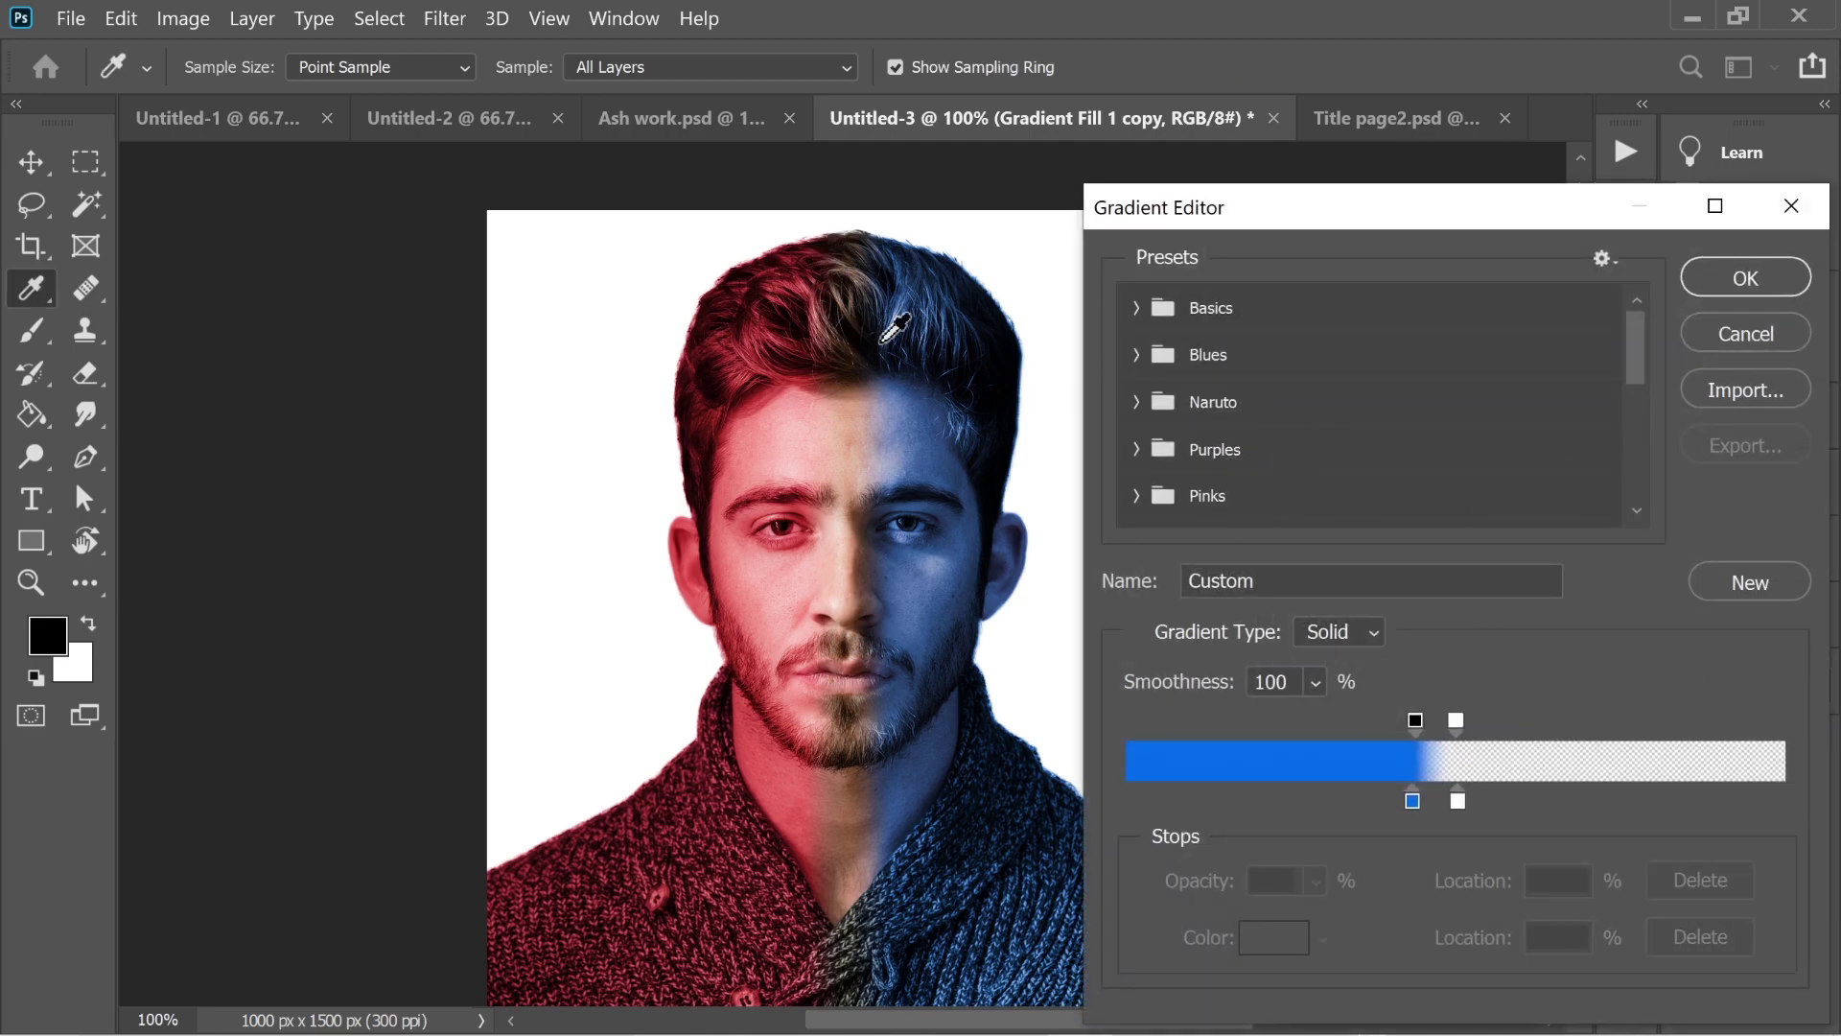
left_click(1422, 798)
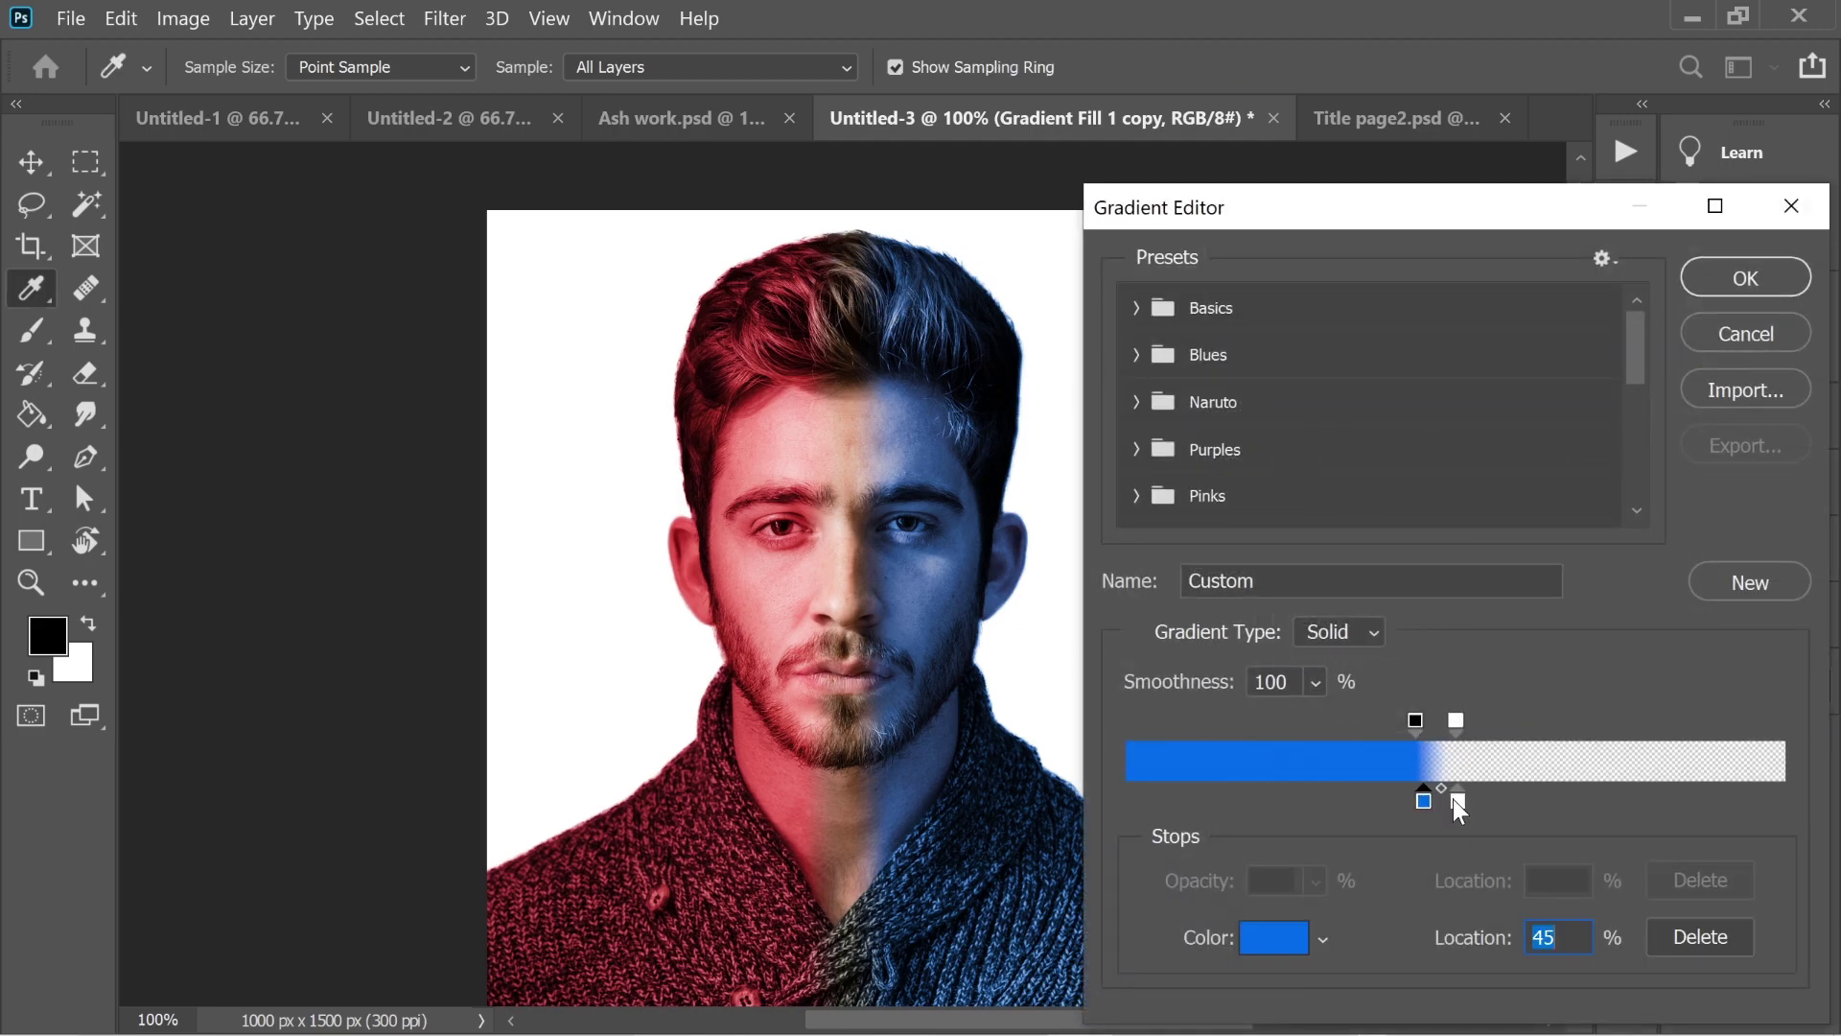
left_click_drag(1456, 800, 1484, 795)
mouse_move(1455, 721)
left_mouse_down()
mouse_move(1495, 722)
mouse_move(1432, 722)
left_mouse_up()
left_click(1423, 800)
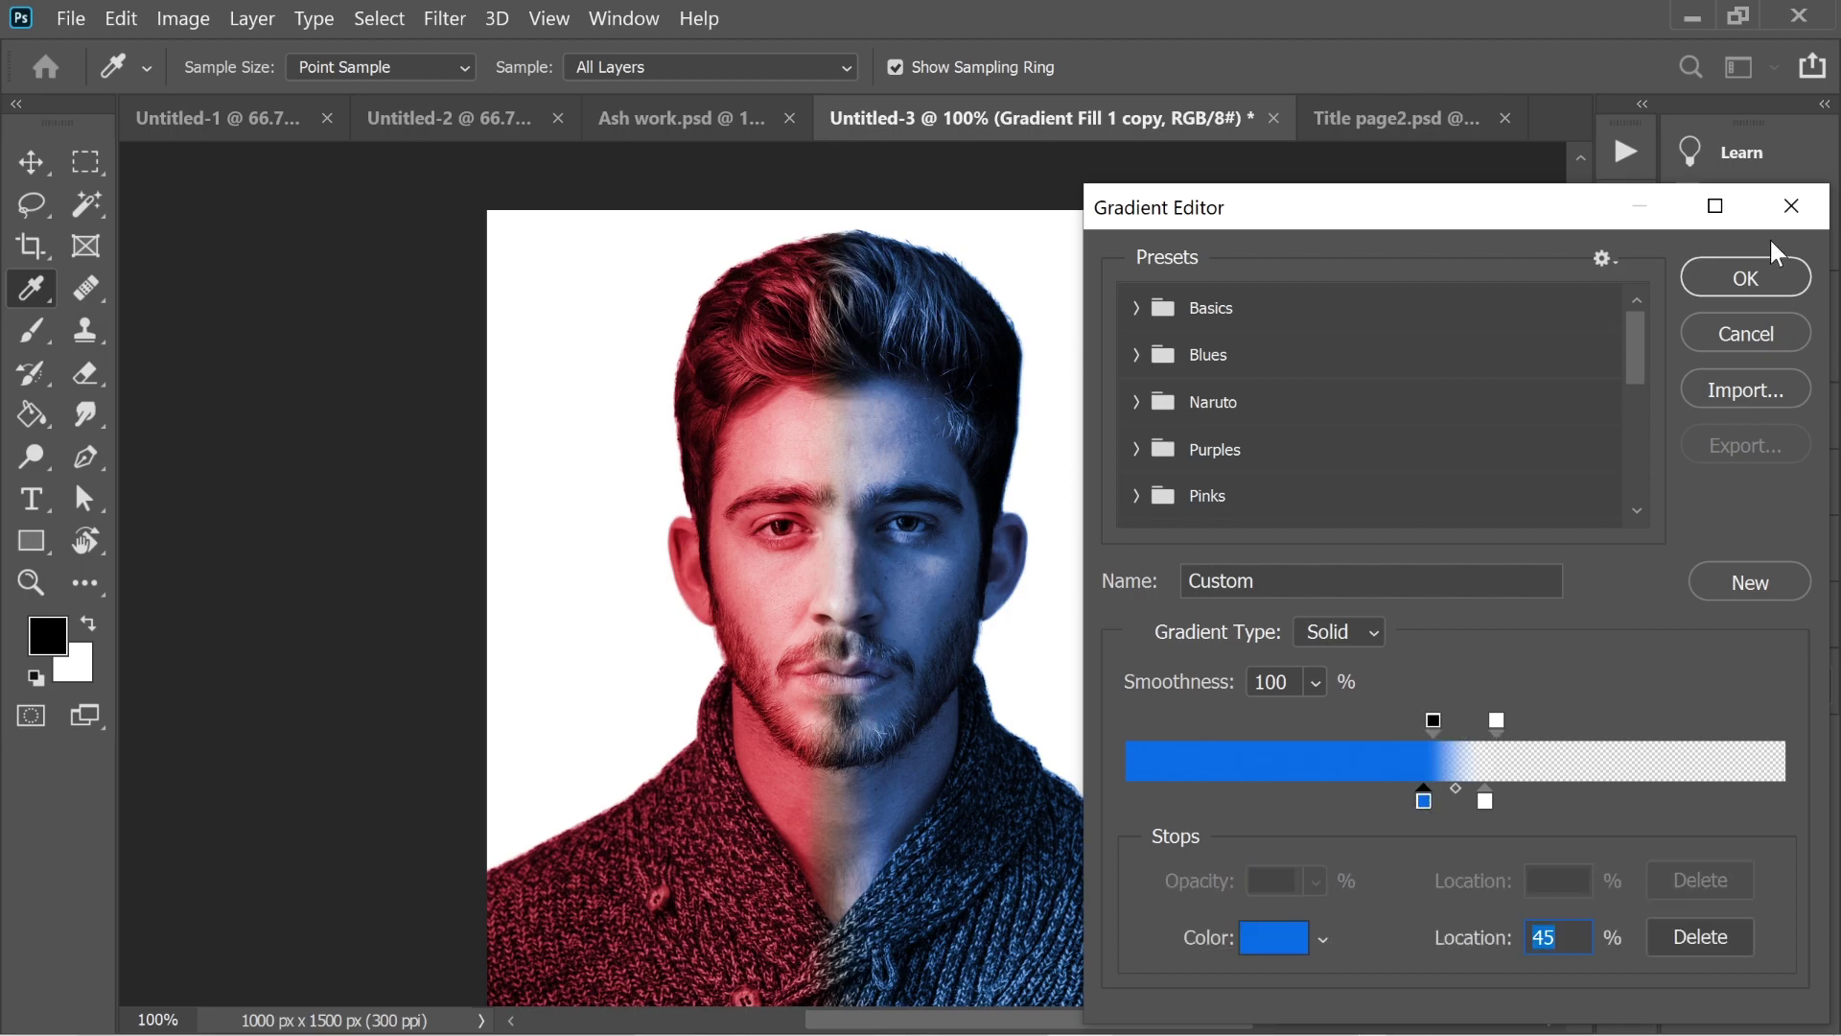
left_click(1748, 278)
left_click(1590, 405)
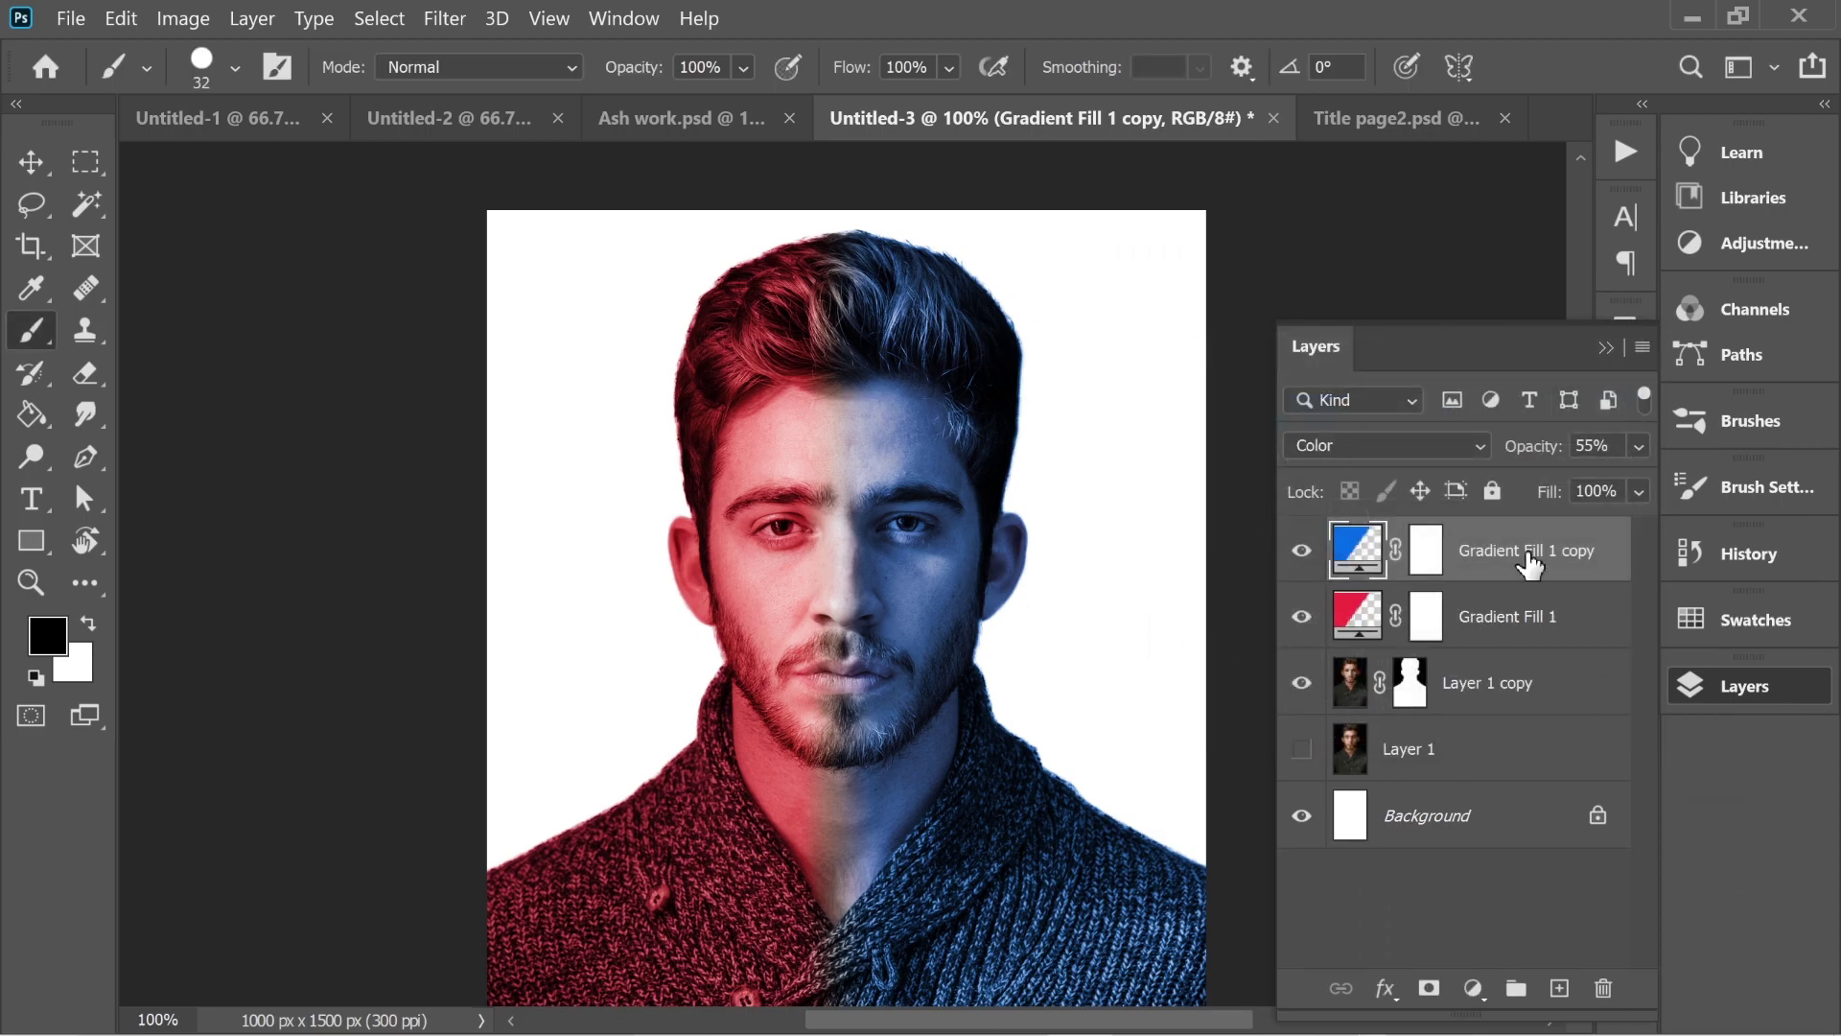
Clip both gradient layers to Layer 1 copy and make Layer 1 visible again.
left_click(1509, 617, "shift")
right_click(1486, 574)
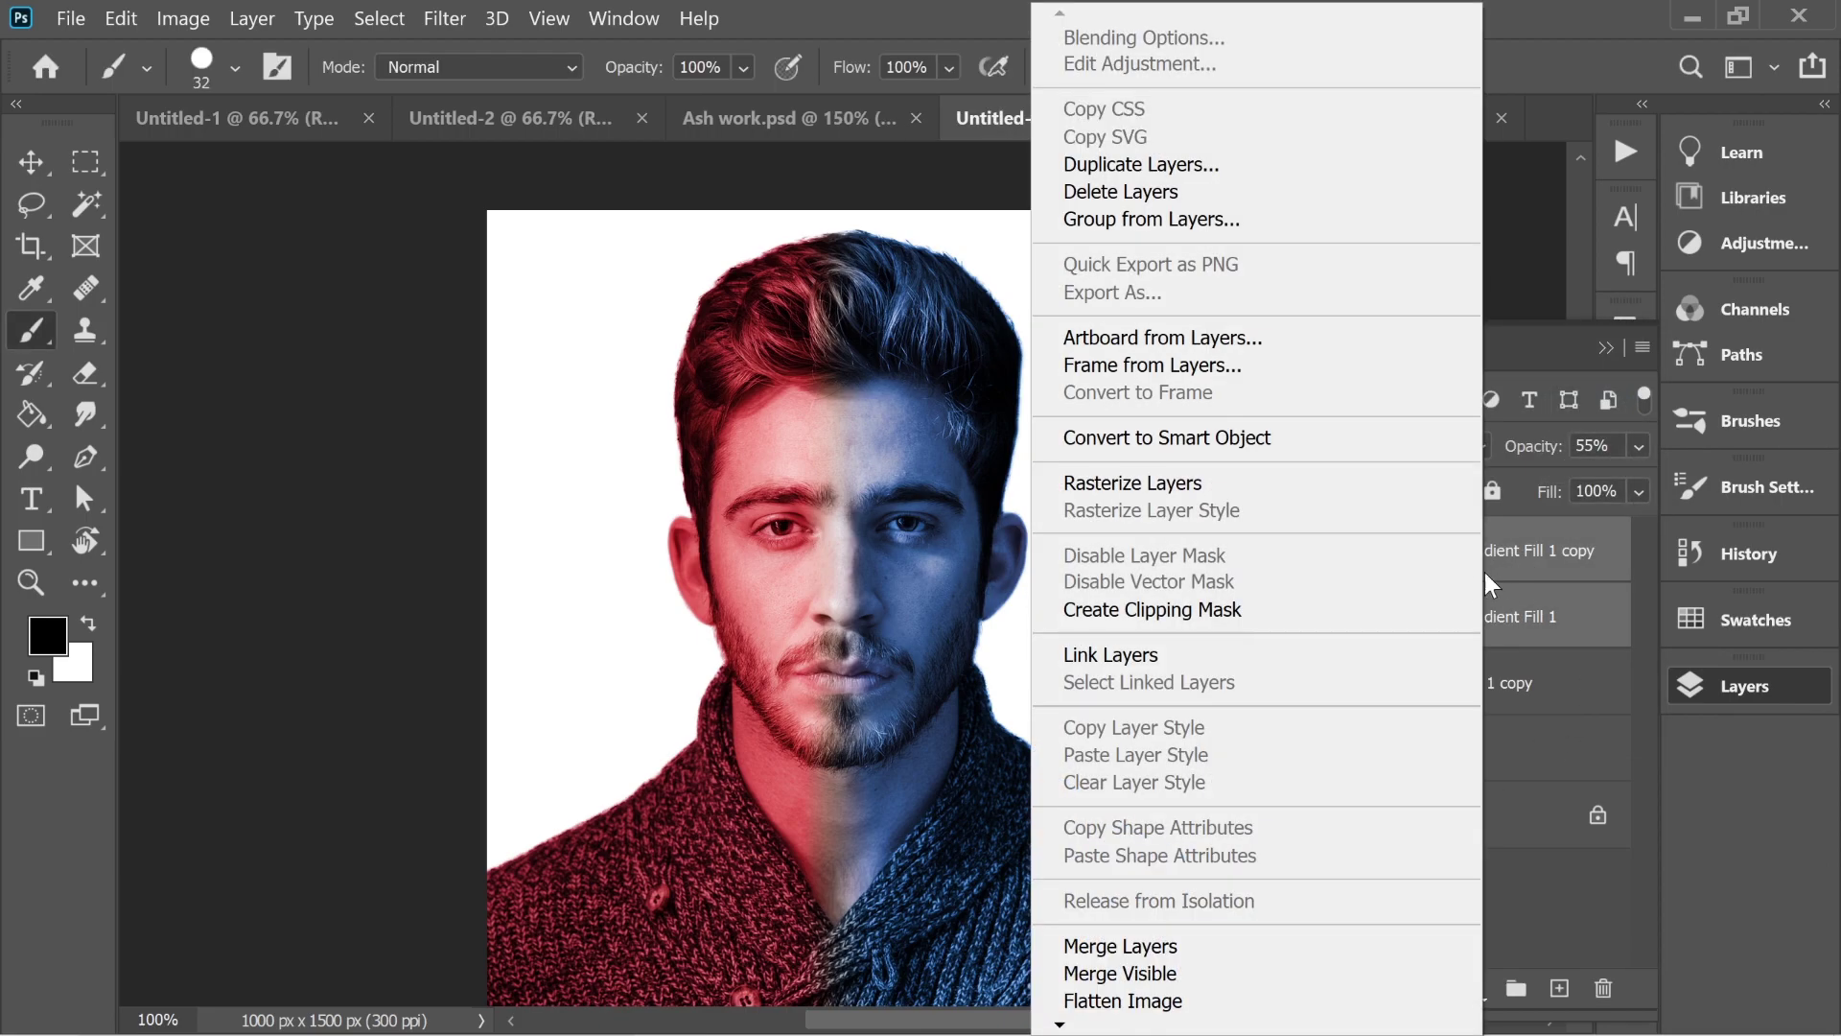
left_click(1253, 610)
left_click(1304, 750)
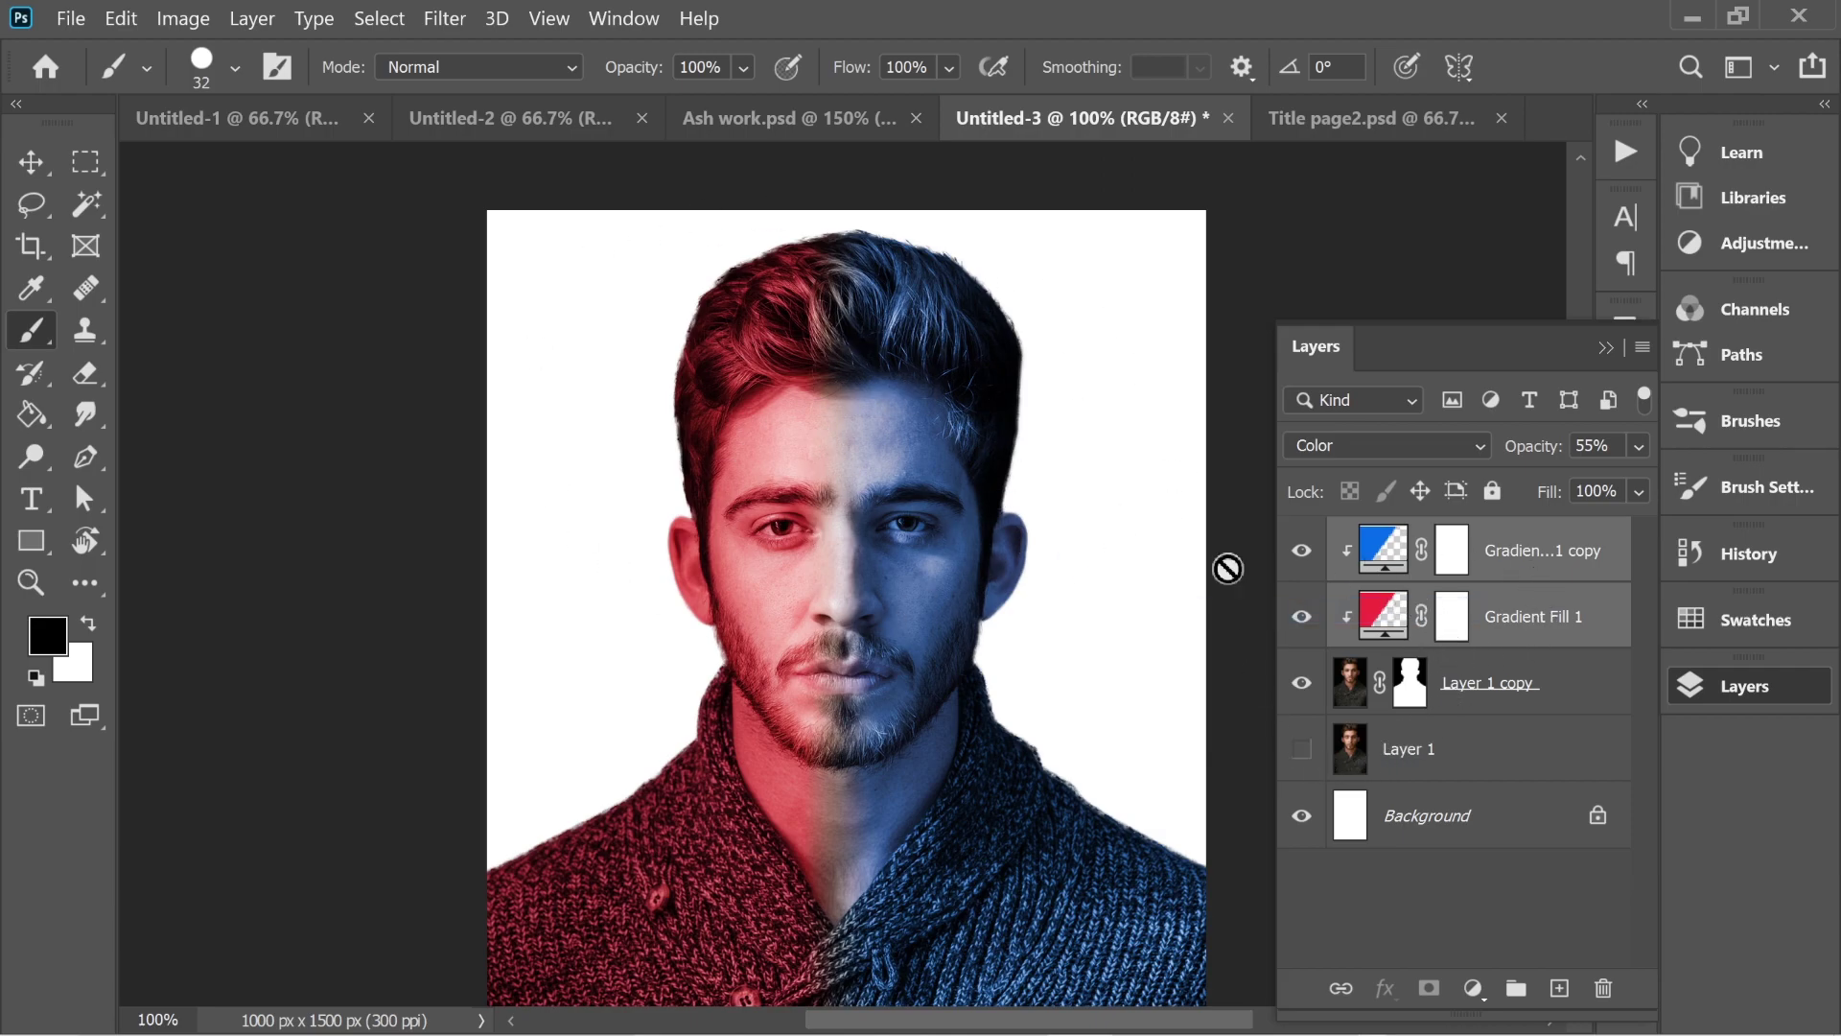
left_click(1301, 749)
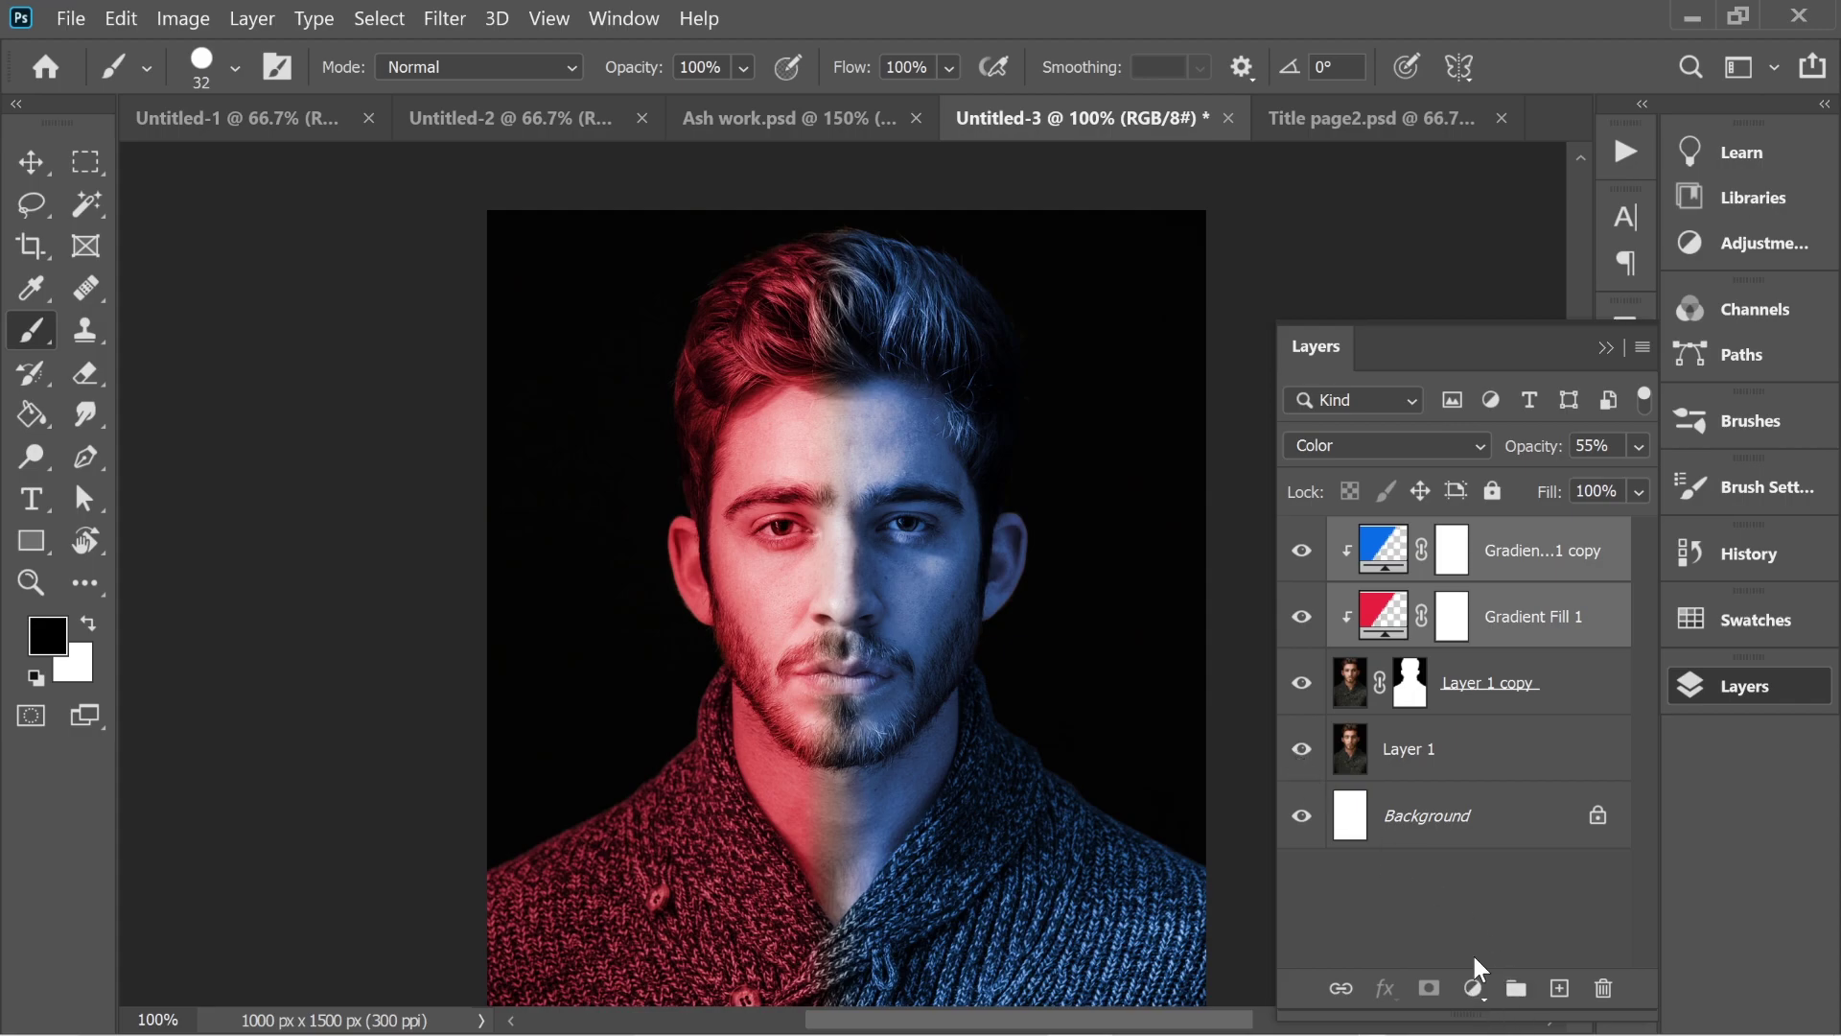